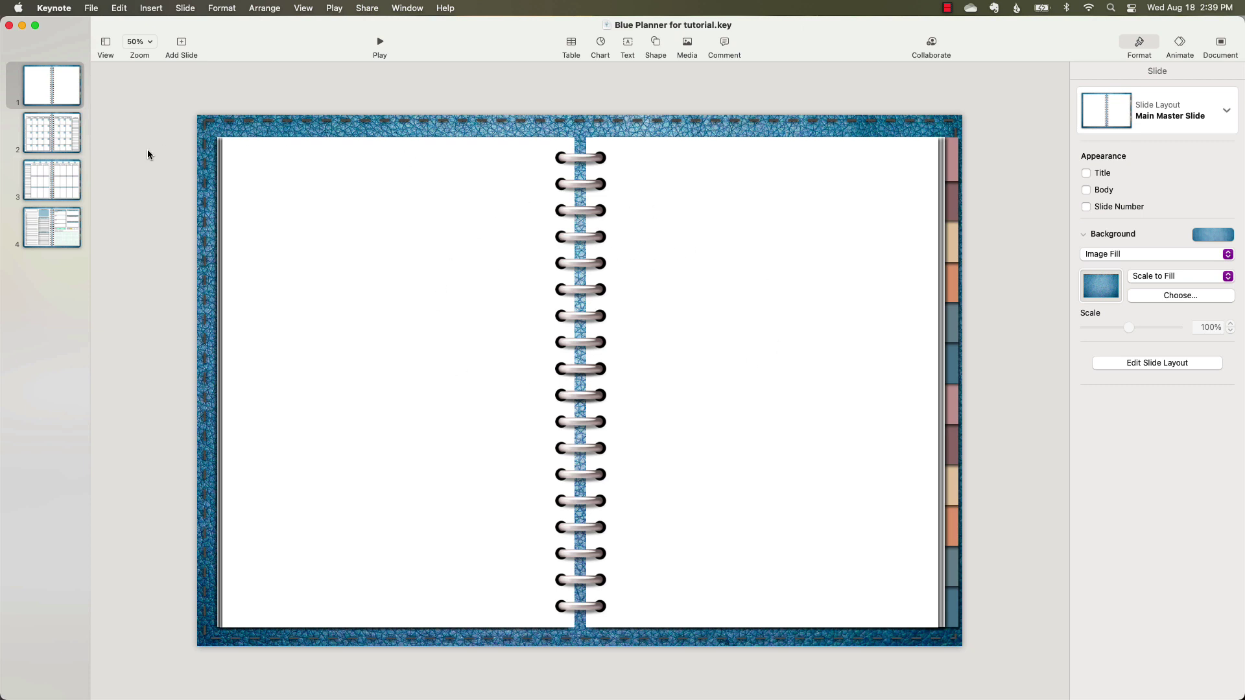
Step: Review the monthly, weekly and daily planner slides, plus the Main Master Slide layout they are based on
{"action": "left_click", "coordinate": [57, 149]}
{"action": "left_click", "coordinate": [52, 193]}
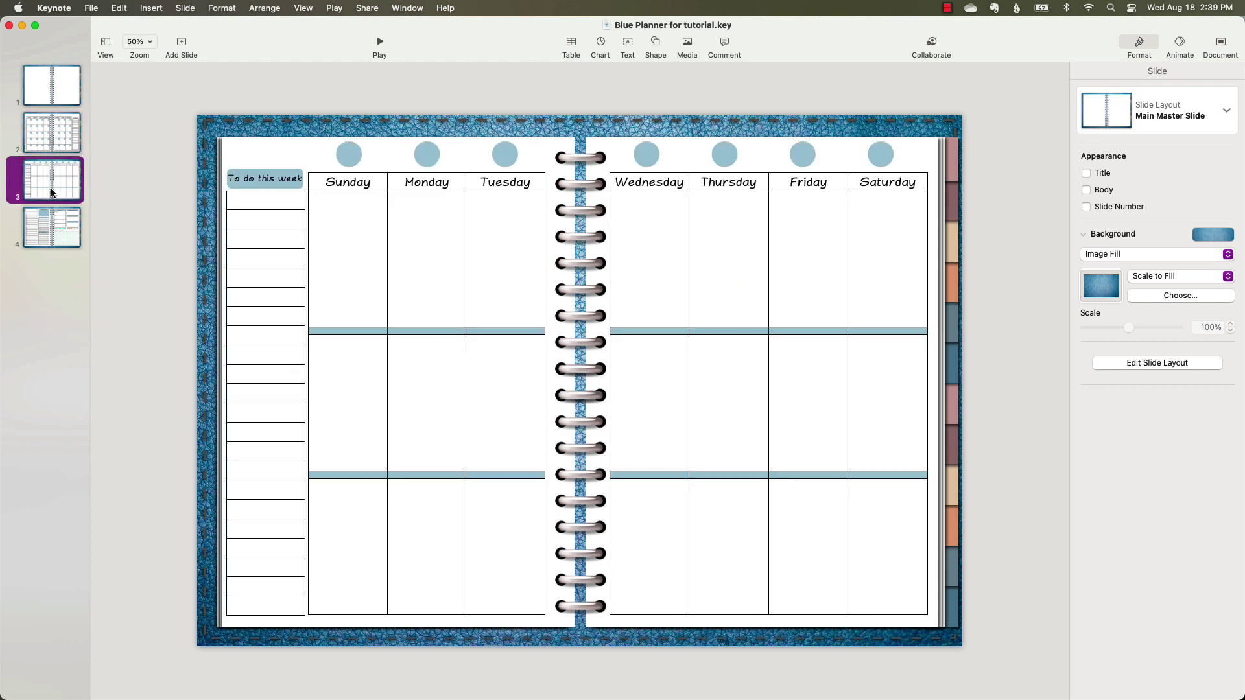
{"action": "left_click", "coordinate": [53, 234]}
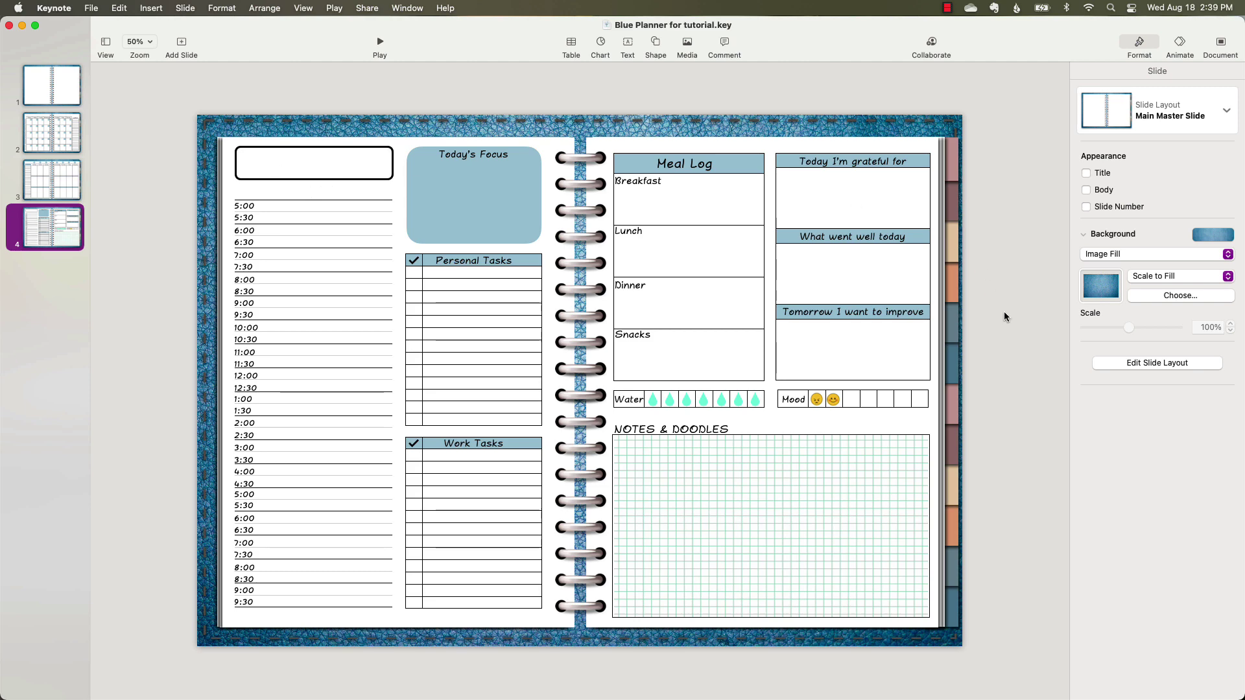
{"action": "left_click", "coordinate": [1115, 367]}
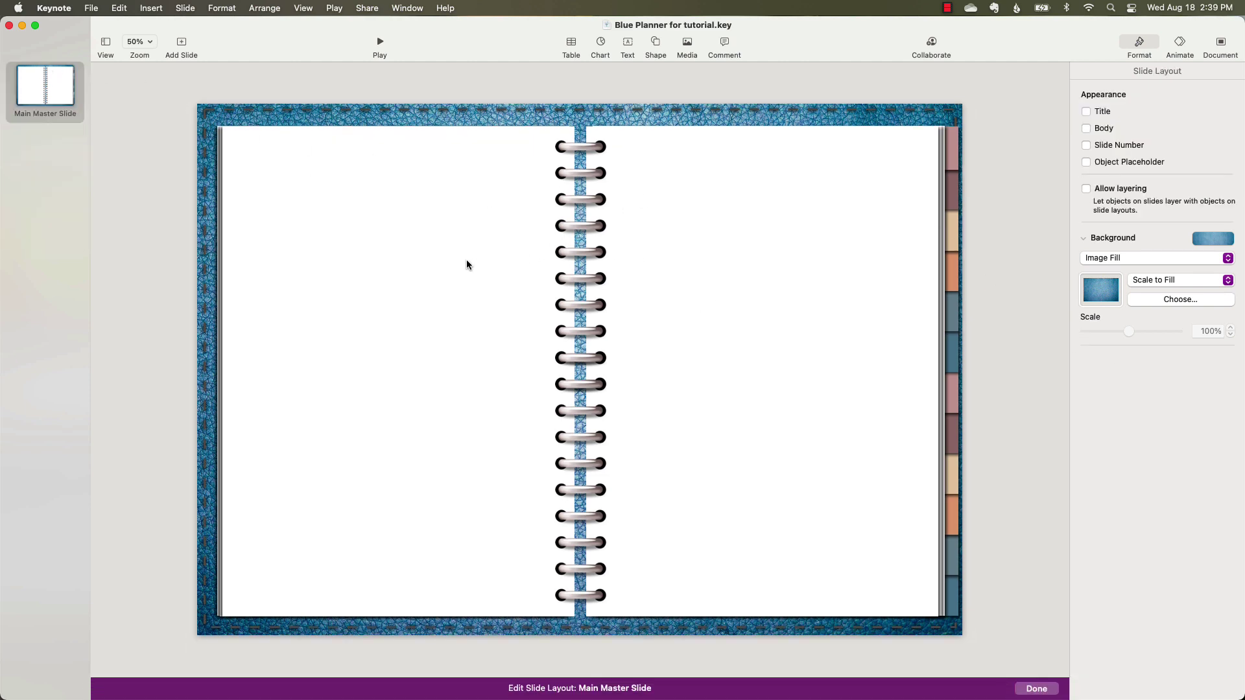
{"action": "left_click", "coordinate": [1036, 688]}
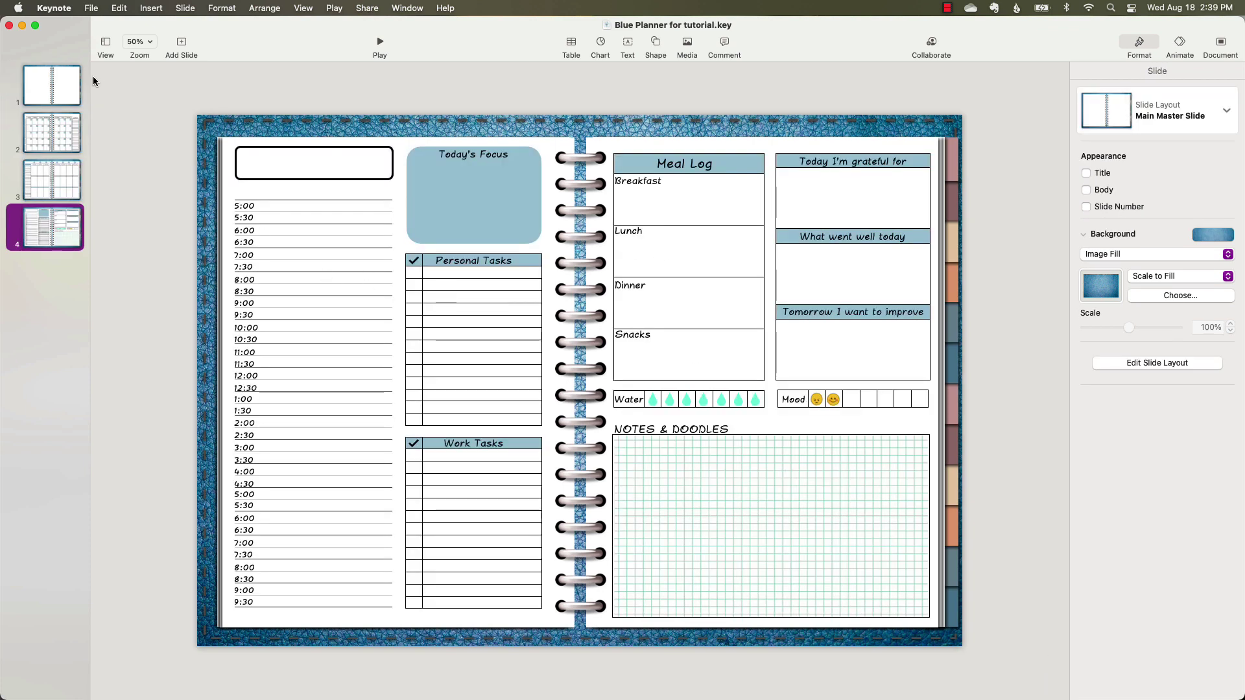
Step: Go through all four planner slides again, comparing the blank, monthly, weekly and daily spreads
{"action": "left_click", "coordinate": [61, 77]}
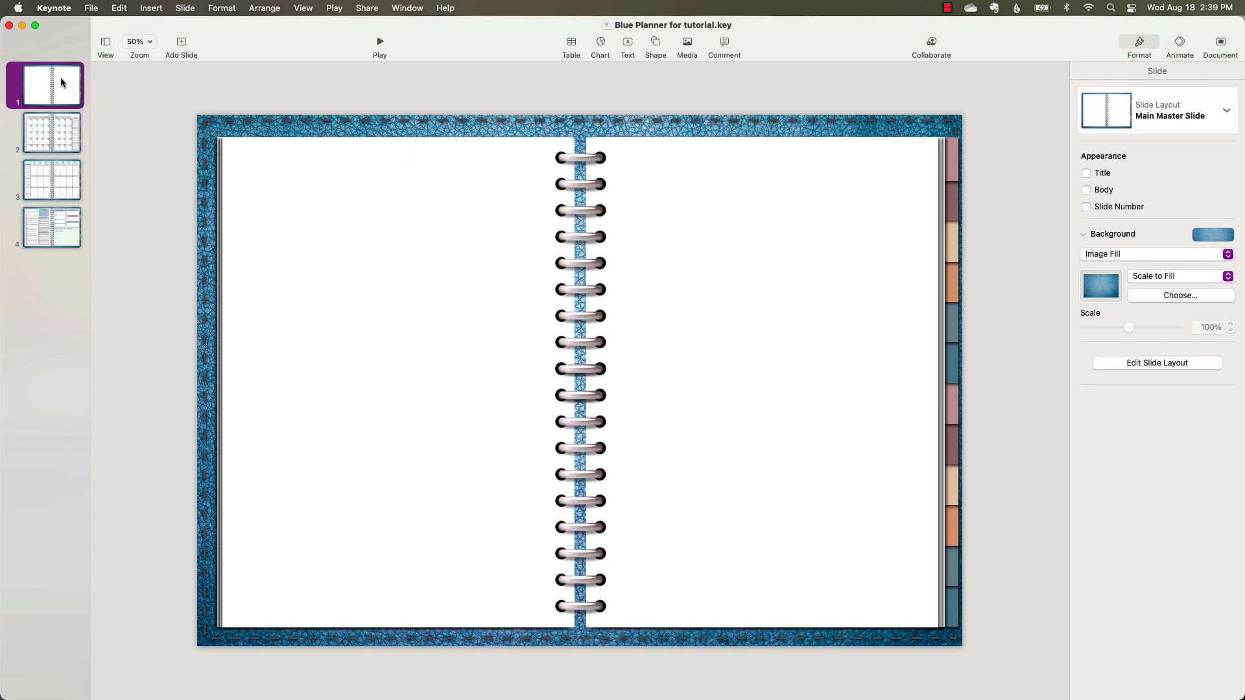
{"action": "left_click", "coordinate": [67, 128]}
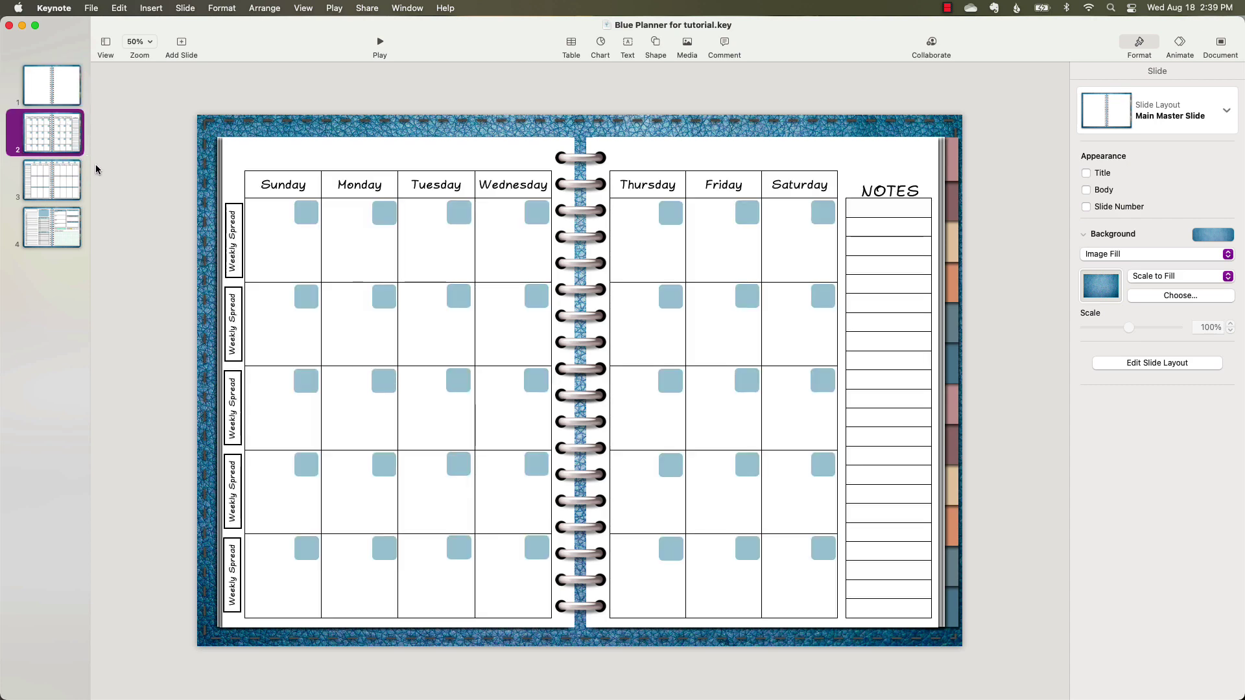
{"action": "left_click", "coordinate": [74, 180]}
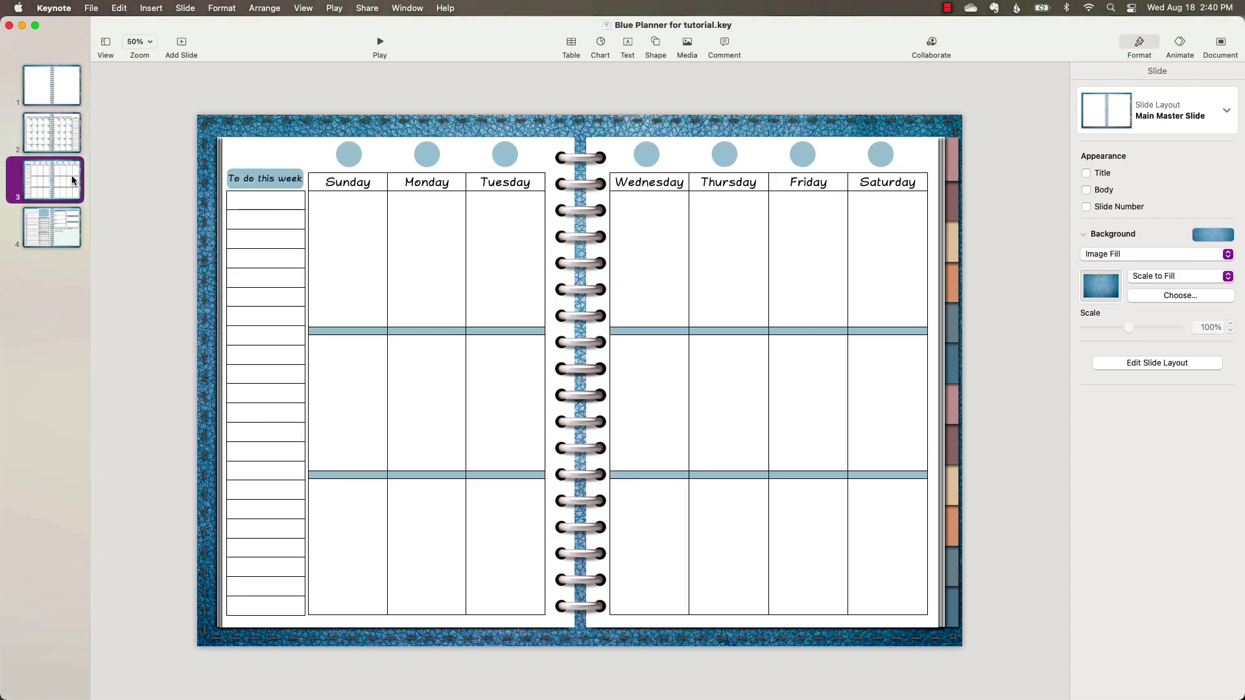
{"action": "left_click", "coordinate": [62, 228]}
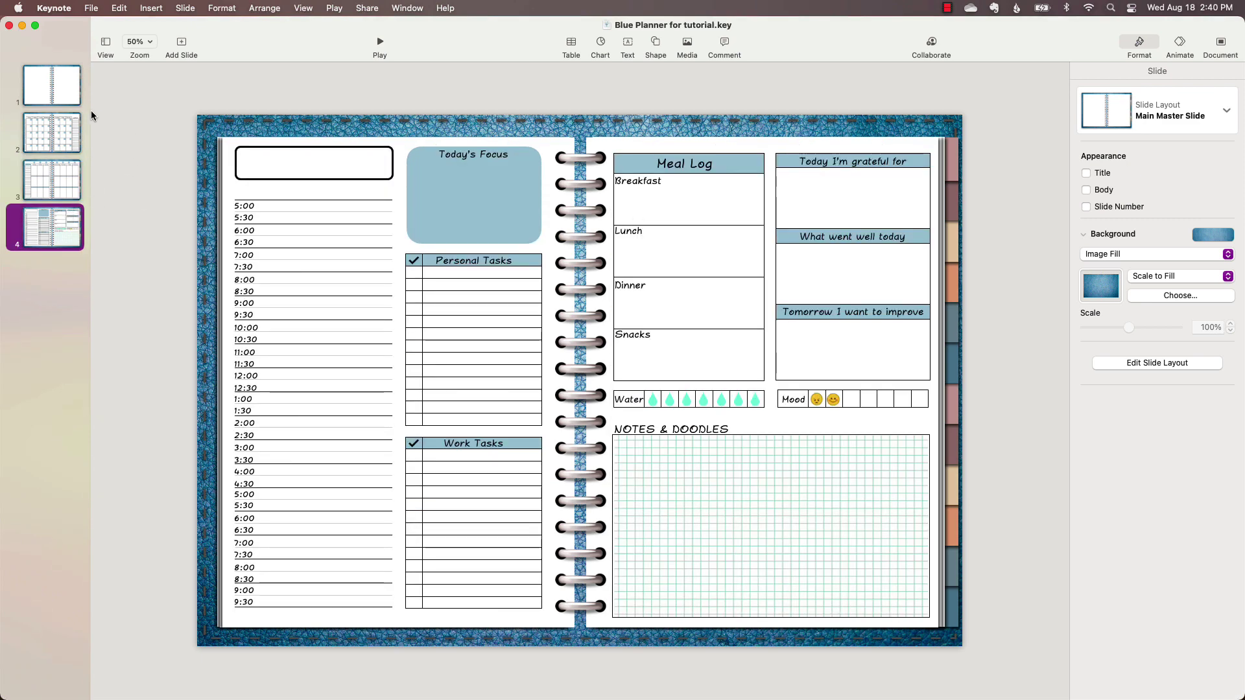
{"action": "left_click", "coordinate": [62, 96]}
{"action": "left_click", "coordinate": [57, 131]}
{"action": "left_click", "coordinate": [54, 185]}
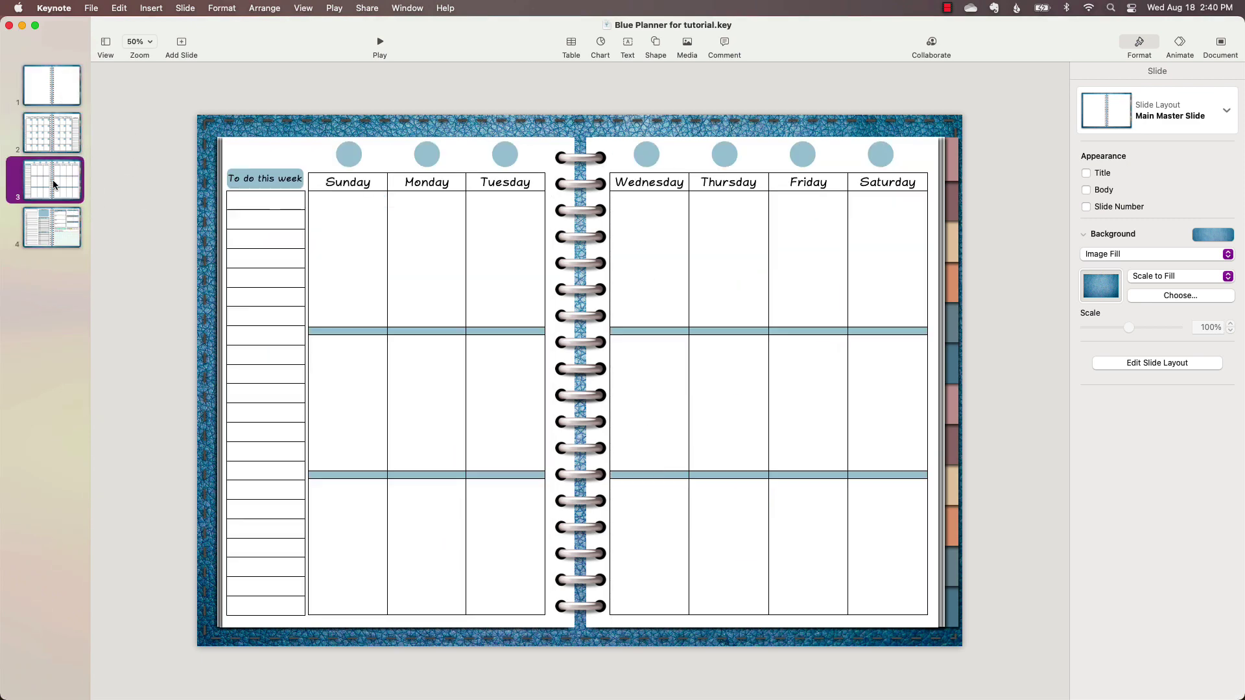
{"action": "left_click", "coordinate": [57, 234]}
{"action": "left_click", "coordinate": [65, 99]}
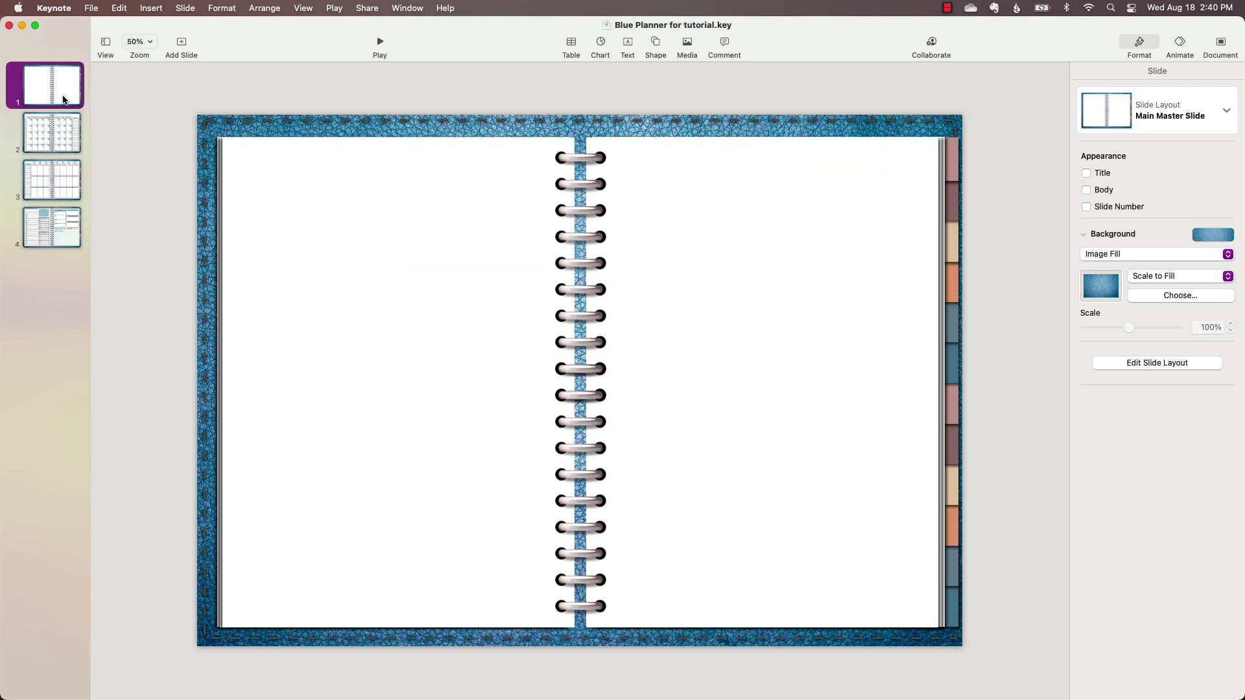
Step: Export all slides as JPEG (High Quality) images named Blue Planner for tutorial into the Creating a lag-free planner folder
{"action": "left_click", "coordinate": [91, 9]}
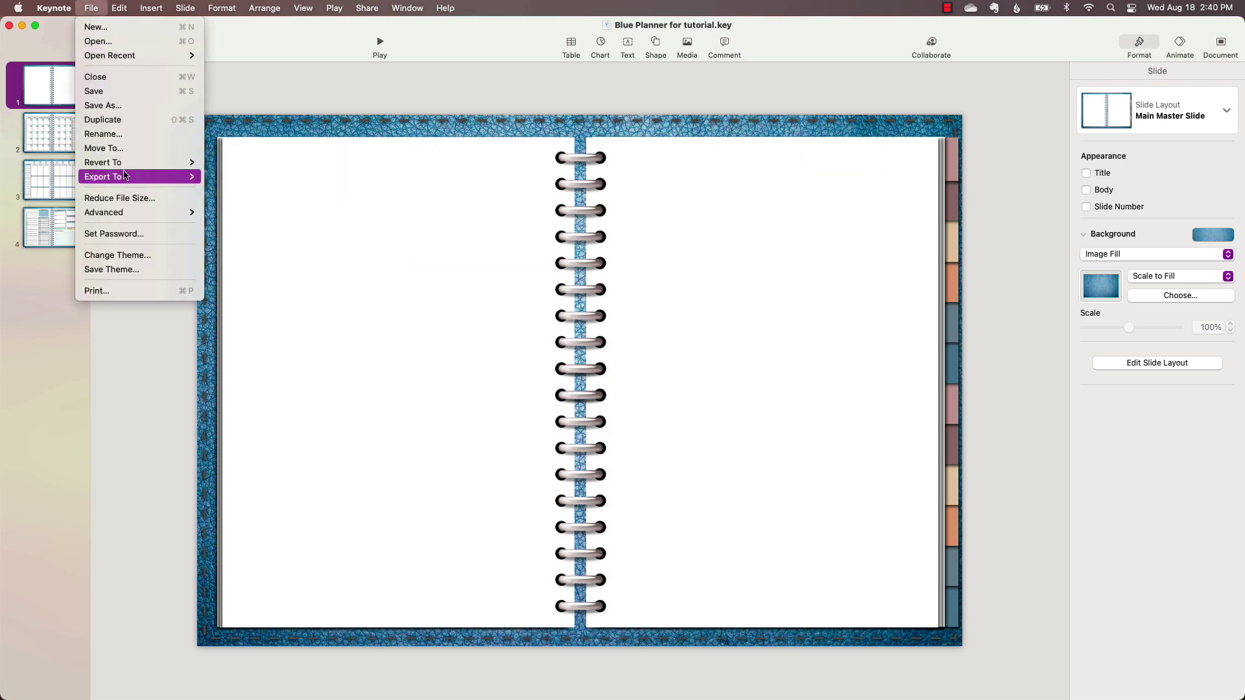
{"action": "mouse_move", "coordinate": [126, 176]}
{"action": "left_click", "coordinate": [224, 234]}
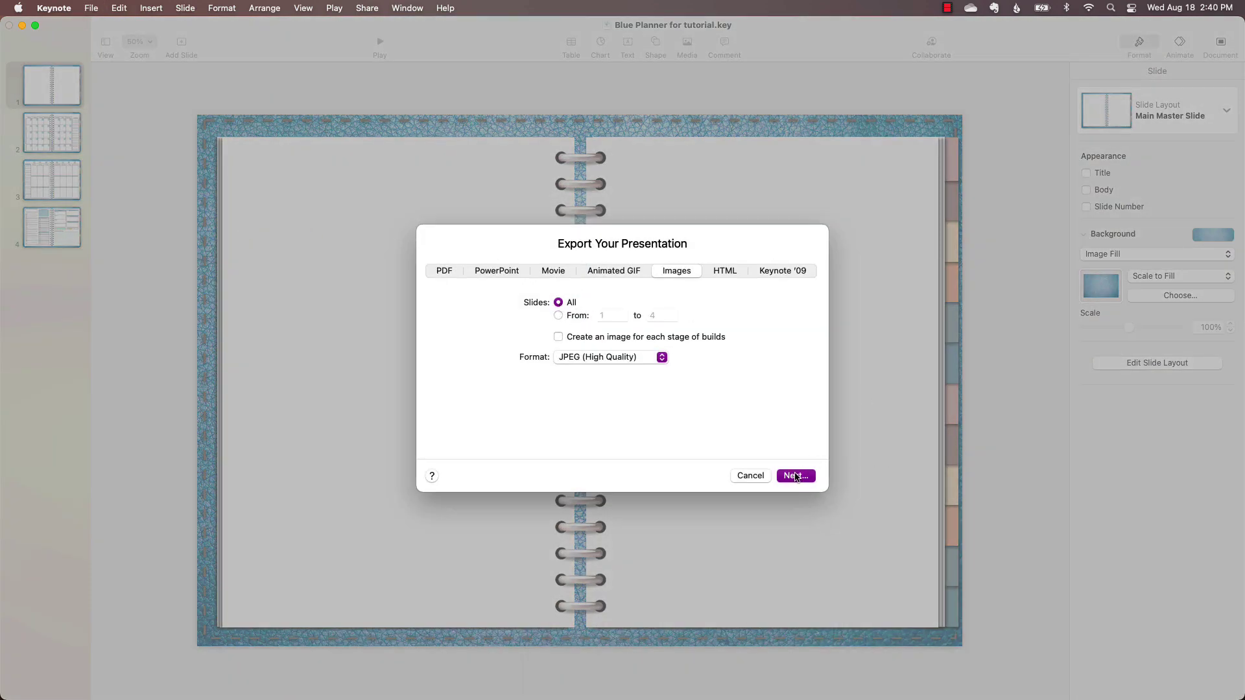
{"action": "left_click", "coordinate": [797, 477]}
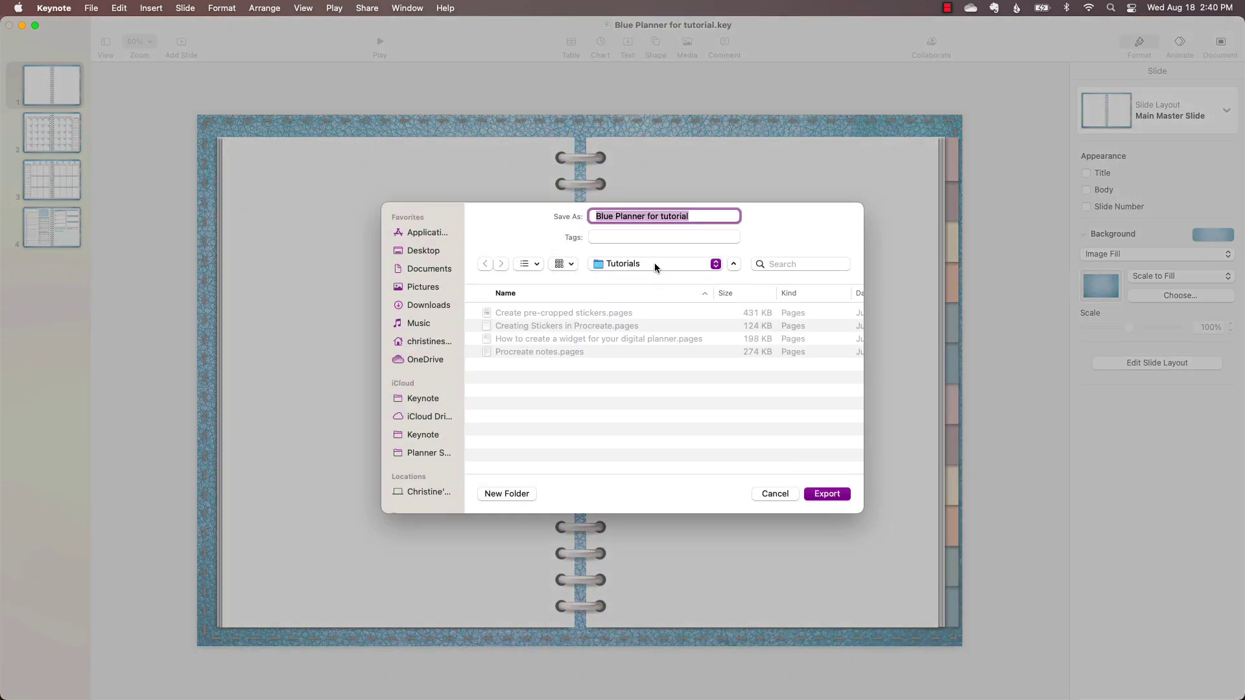
{"action": "left_click", "coordinate": [655, 264]}
{"action": "left_click", "coordinate": [649, 439]}
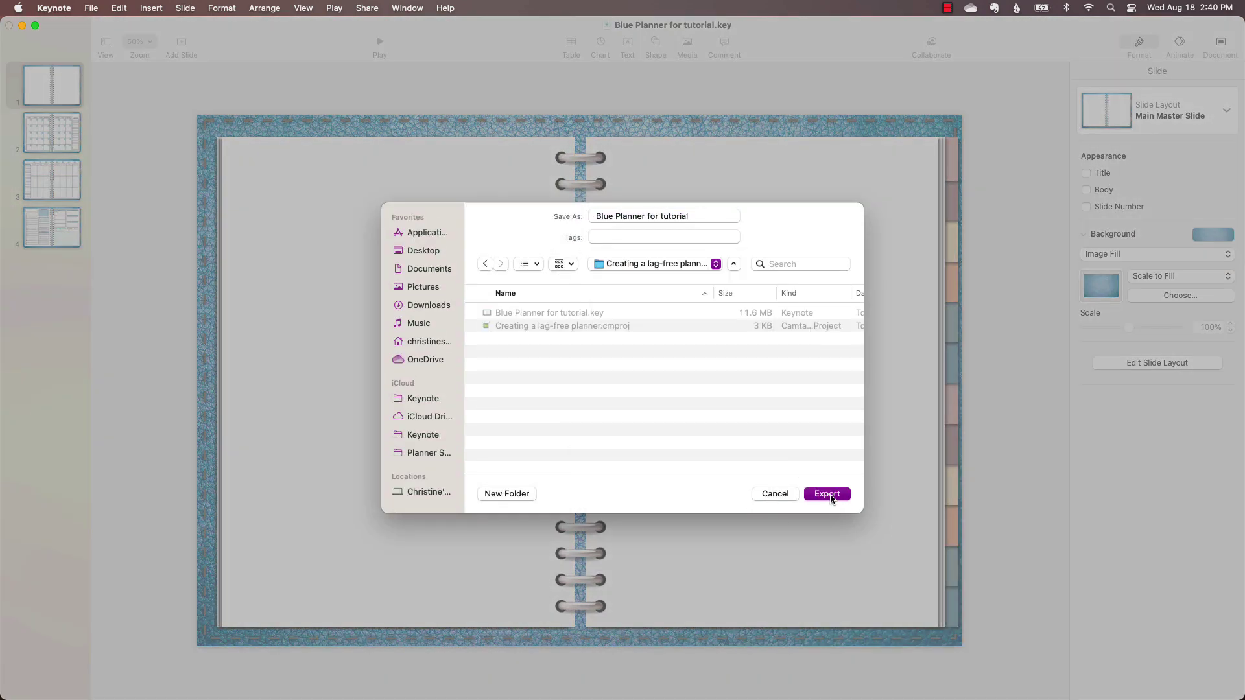
{"action": "left_click", "coordinate": [827, 494]}
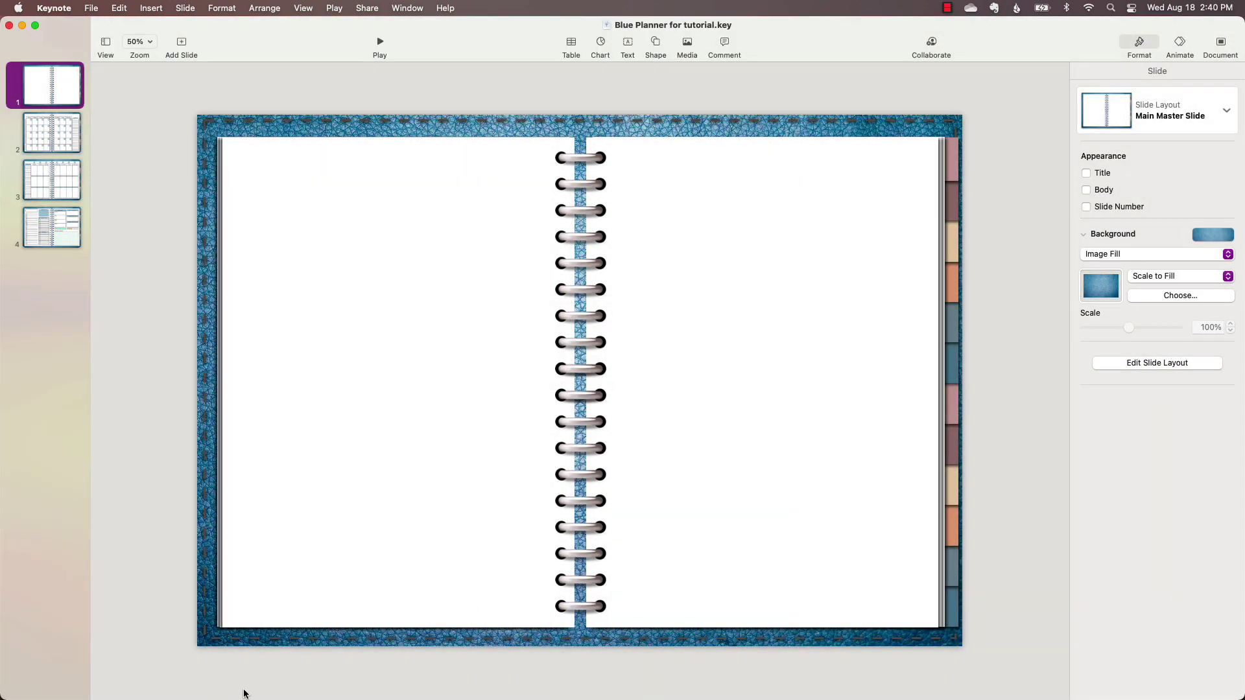
Step: Switch to Finder and preview the first two exported JPEG images in the Blue Planner for tutorial folder
{"action": "left_click", "coordinate": [81, 676]}
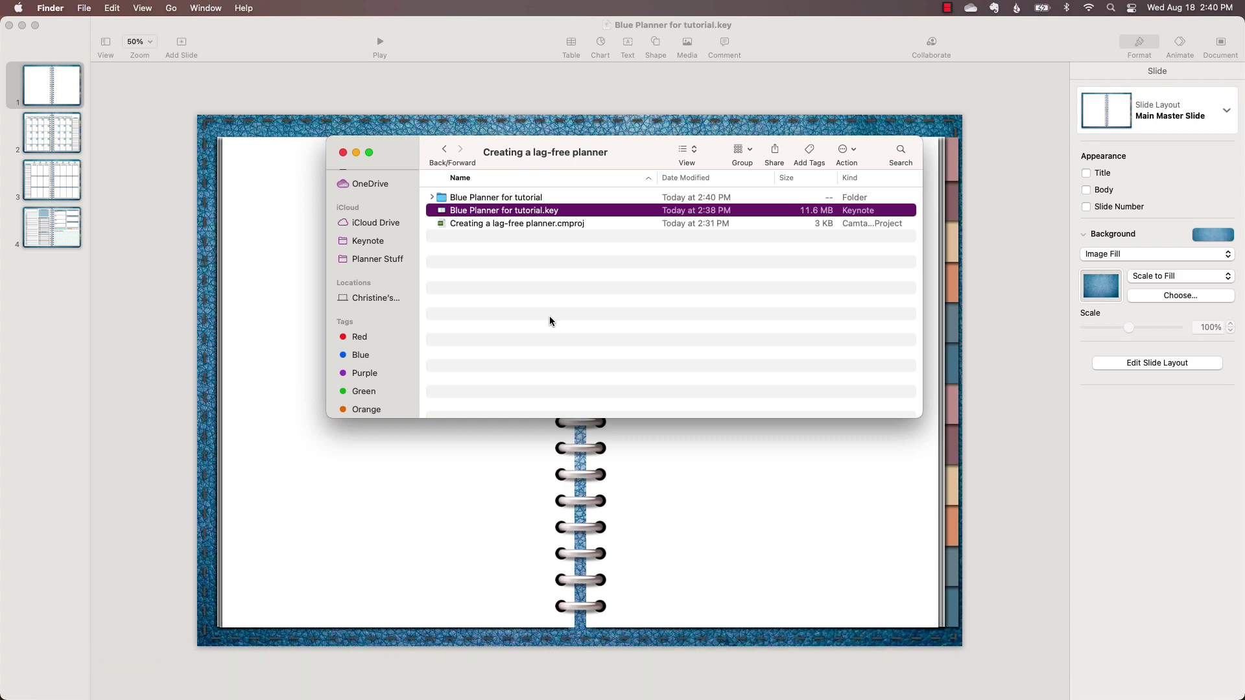
{"action": "double_click", "coordinate": [500, 198]}
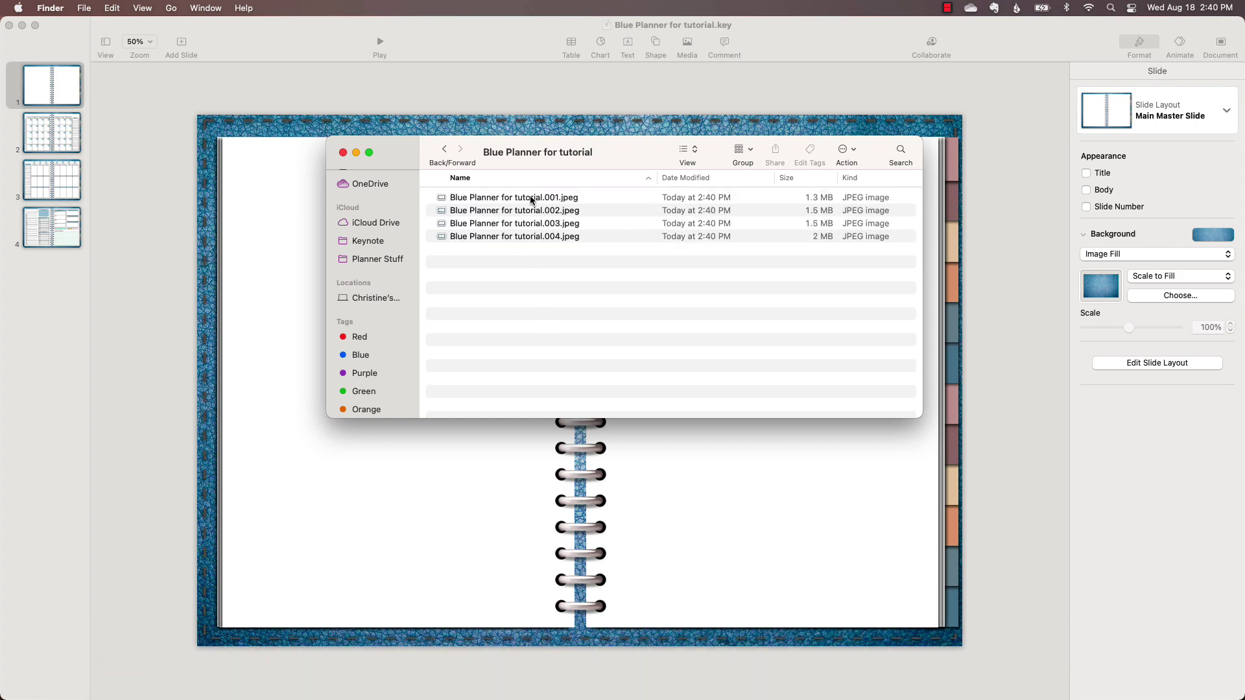
{"action": "double_click", "coordinate": [530, 197]}
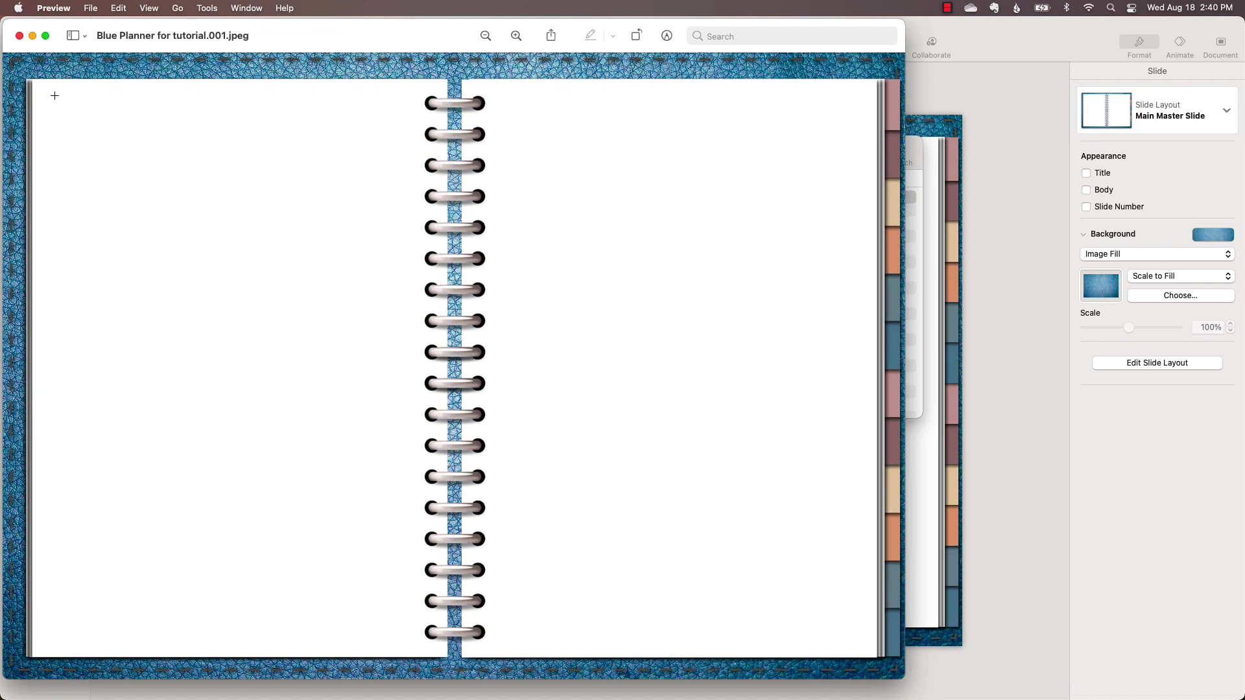
{"action": "left_click", "coordinate": [20, 36]}
{"action": "left_click", "coordinate": [491, 214]}
{"action": "double_click", "coordinate": [491, 214]}
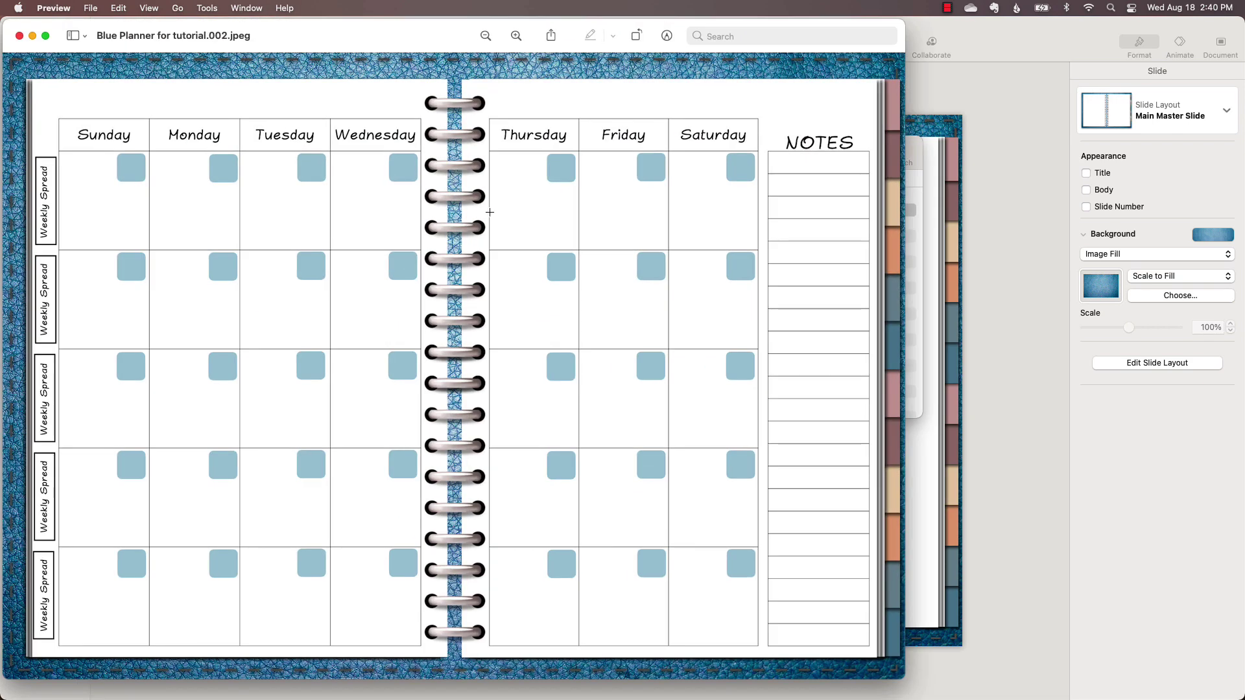
{"action": "left_click", "coordinate": [22, 36]}
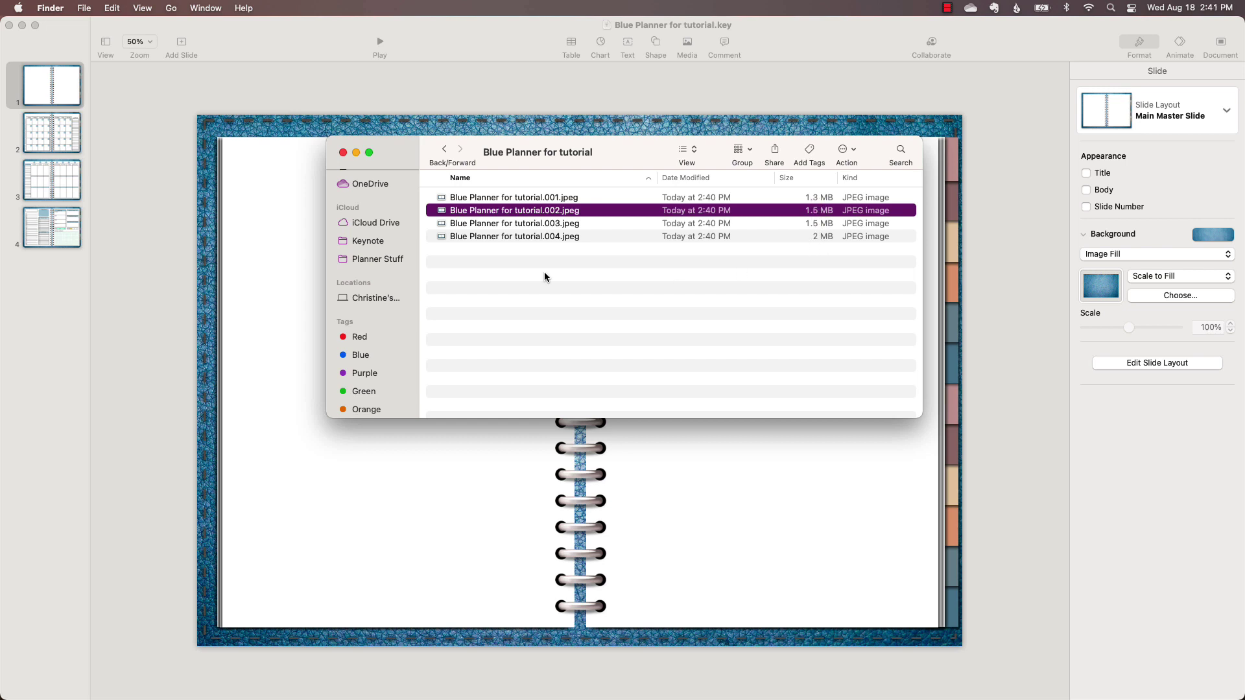
{"action": "left_click", "coordinate": [444, 150]}
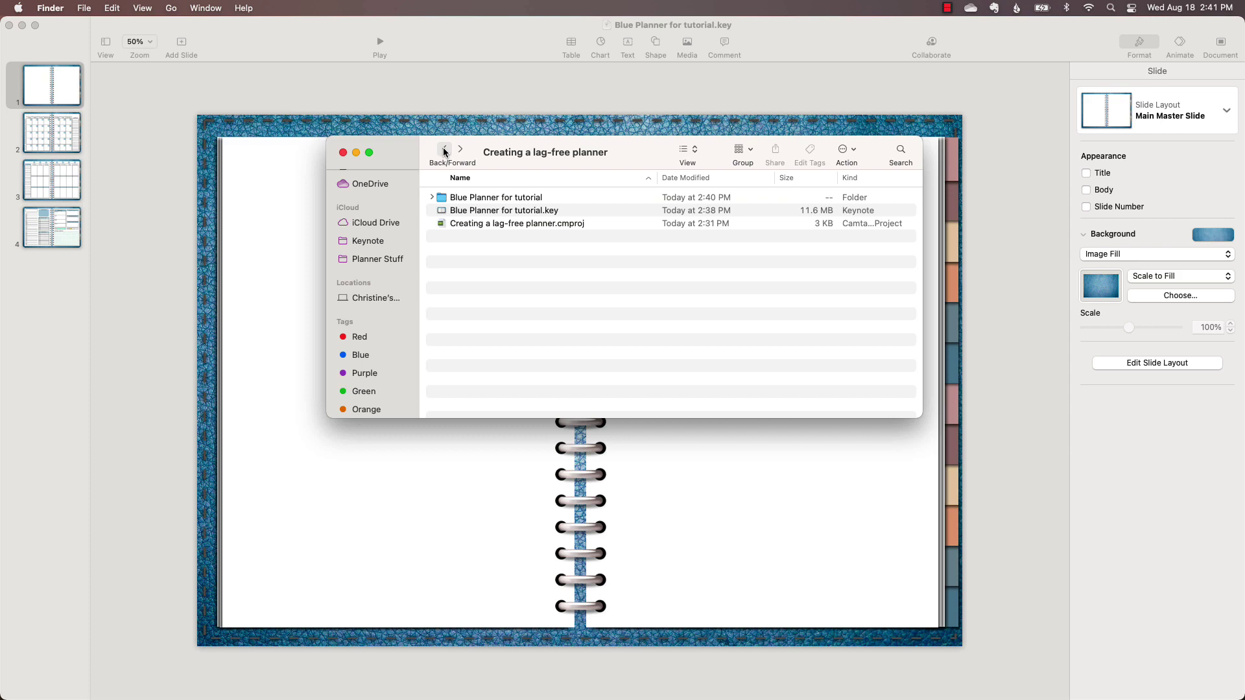
Step: Switch back to Keynote and create a new Wide (16:9) presentation with the Classic White theme
{"action": "left_click", "coordinate": [259, 52]}
{"action": "left_click", "coordinate": [91, 8]}
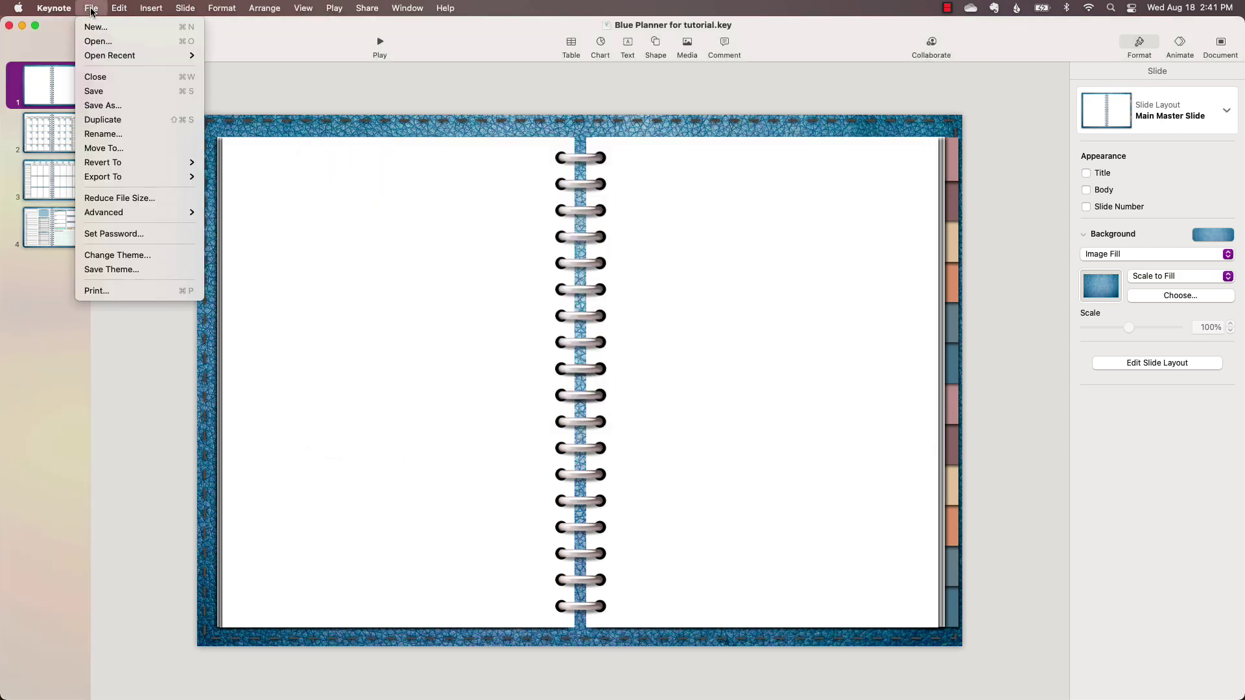
{"action": "left_click", "coordinate": [96, 27]}
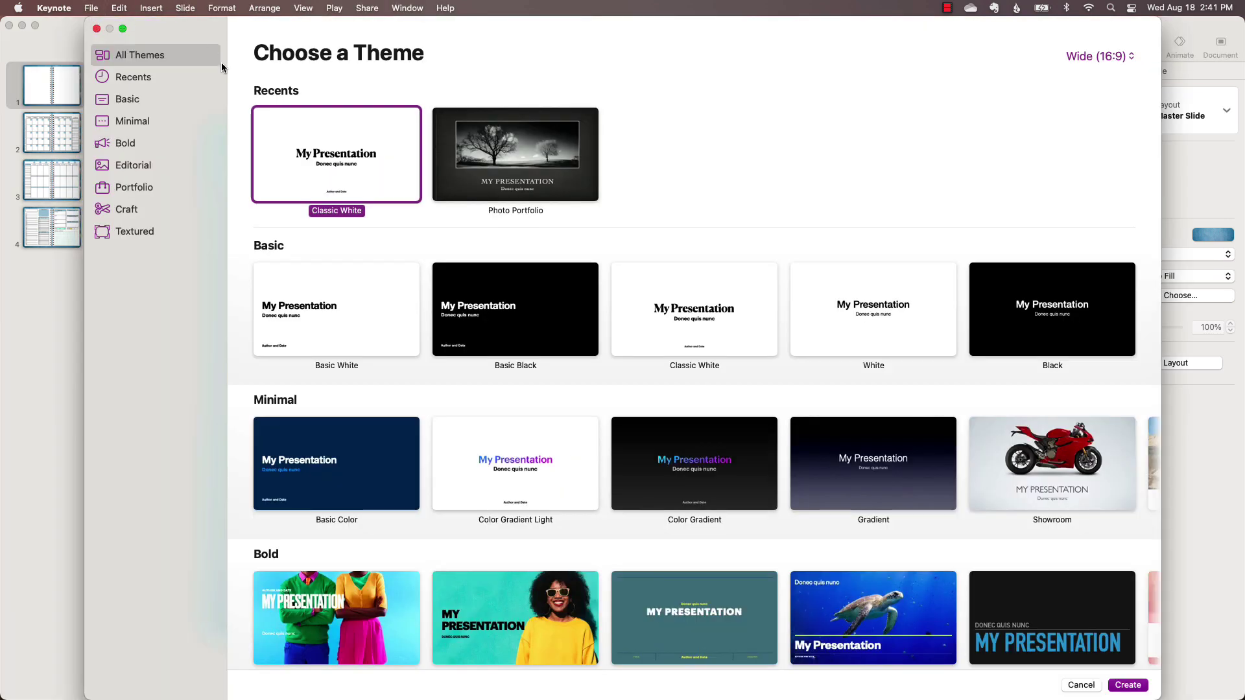
{"action": "left_click", "coordinate": [1128, 686]}
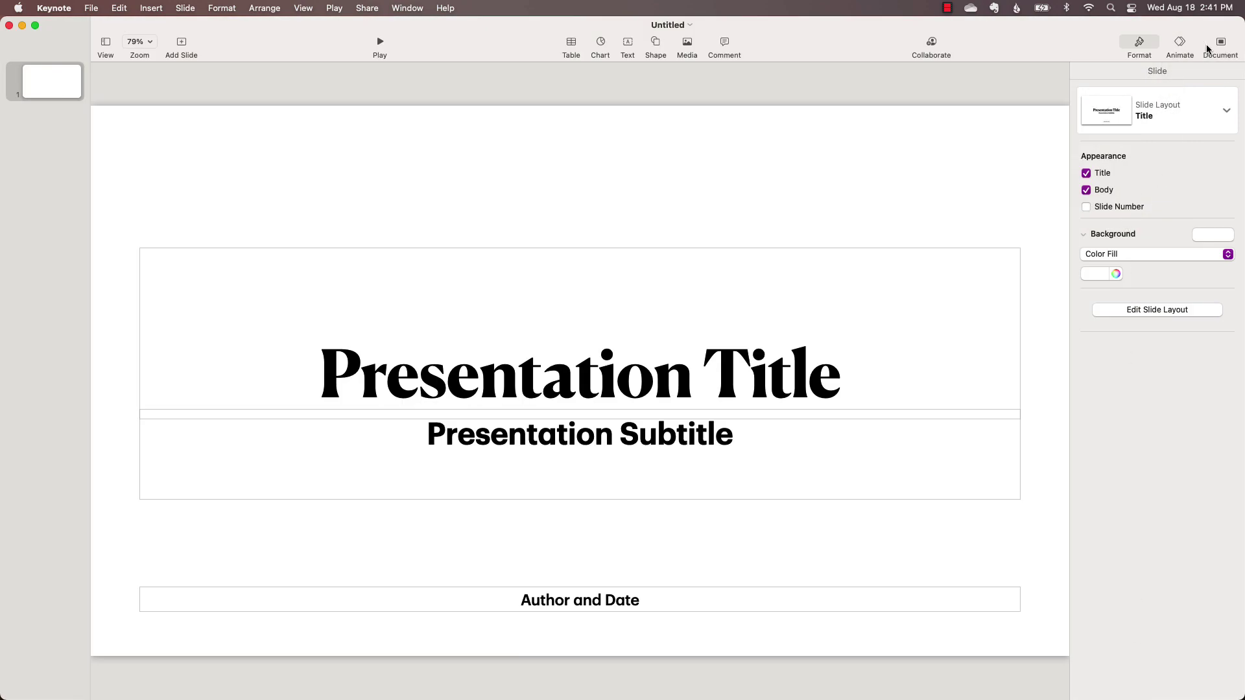
Step: Set a custom slide size of 2360 pts wide by 1640 pts high for the new presentation
{"action": "left_click", "coordinate": [1211, 47]}
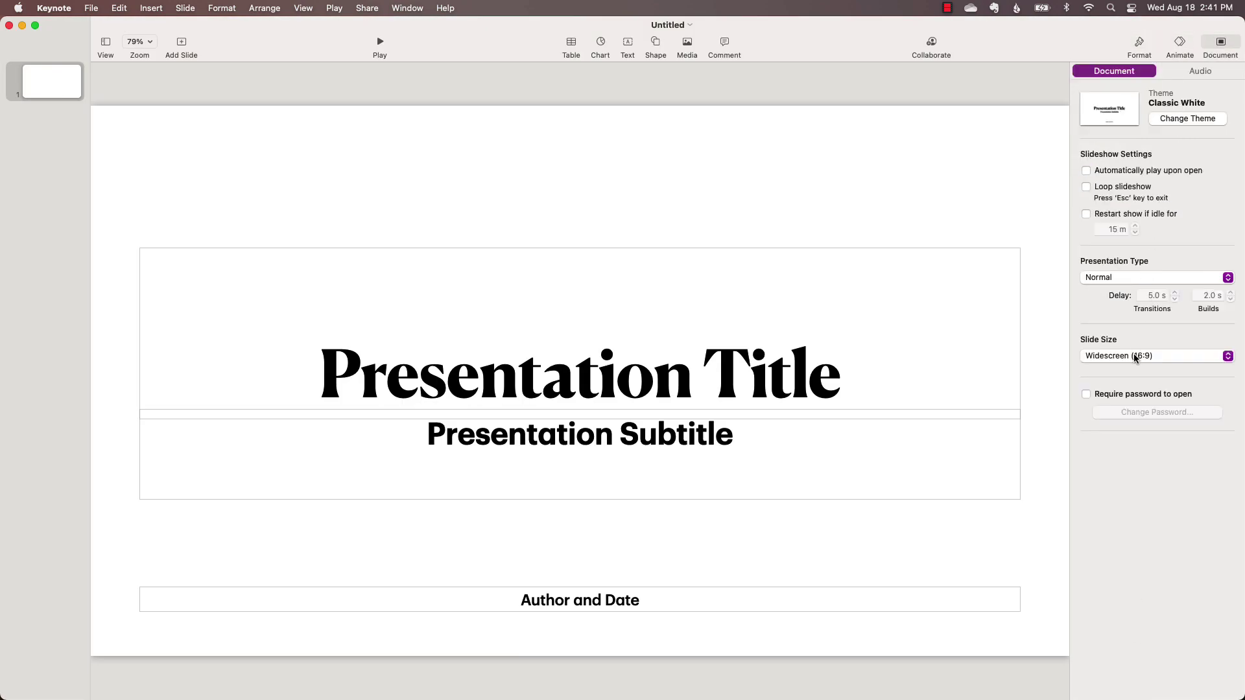
{"action": "left_click", "coordinate": [1135, 357]}
{"action": "left_click", "coordinate": [1103, 370]}
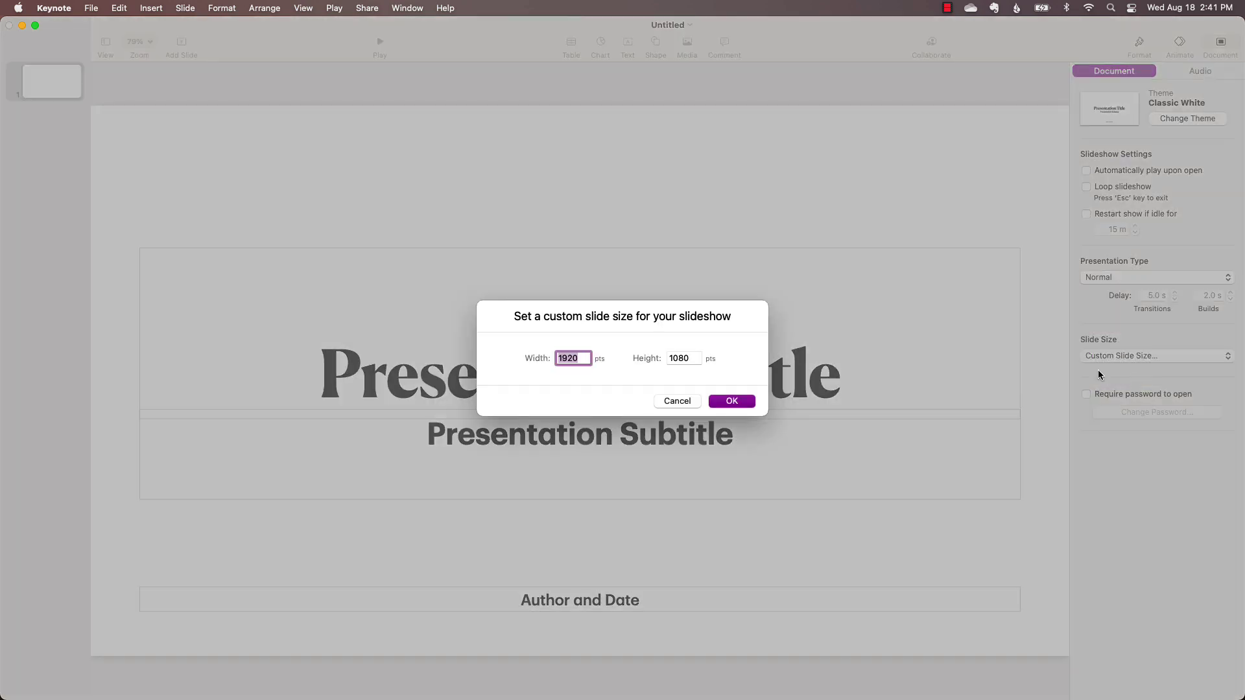
{"action": "type", "text": "2360"}
{"action": "key", "text": "Tab"}
{"action": "type", "text": "1640"}
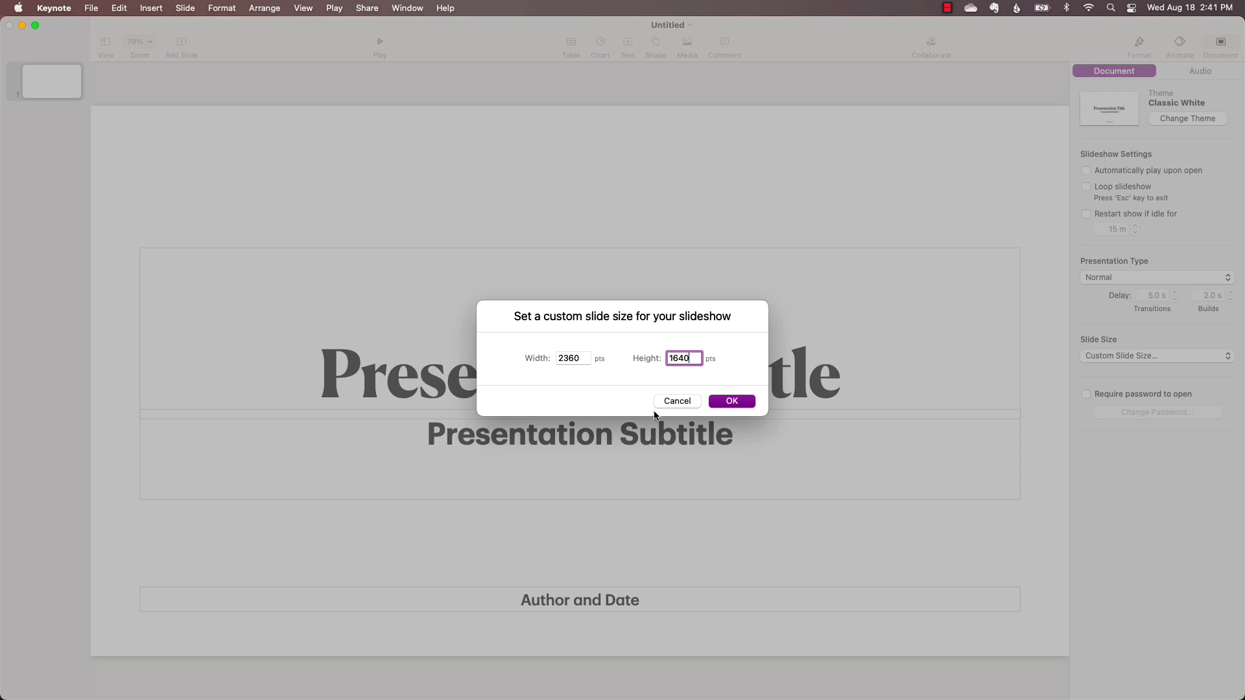
{"action": "left_click", "coordinate": [732, 400]}
Step: Delete the title, subtitle and author placeholders from the first slide
{"action": "left_click", "coordinate": [735, 296]}
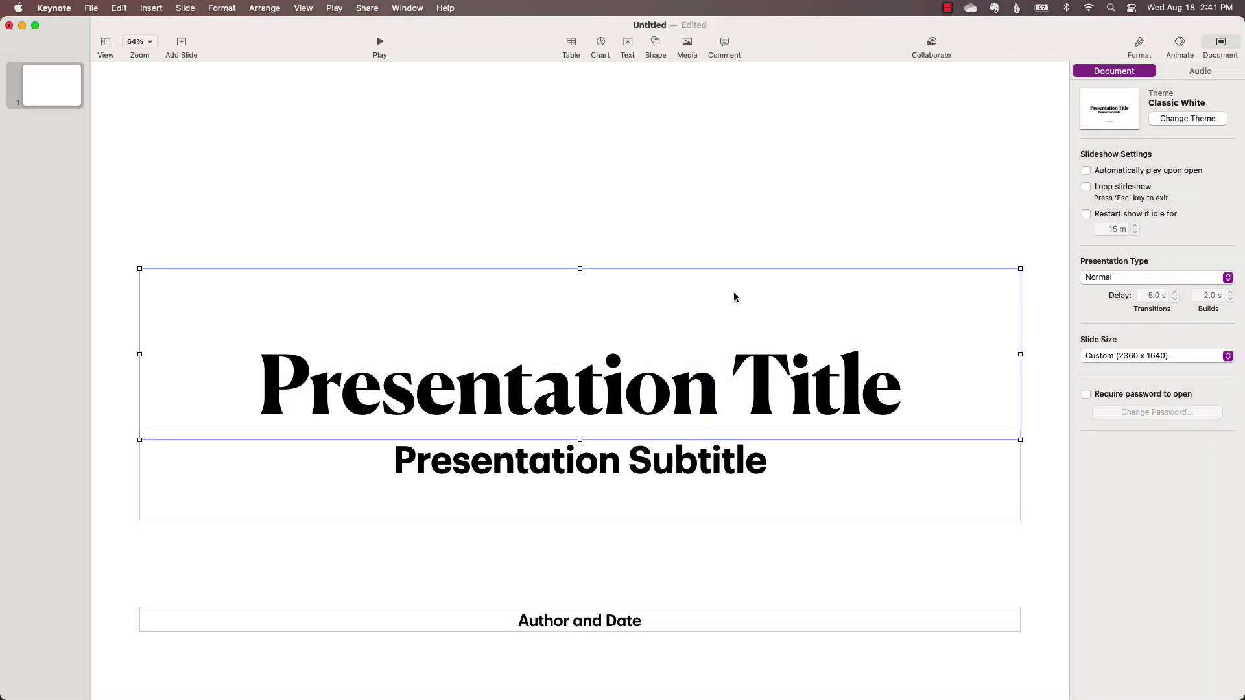
{"action": "key", "text": "super+a"}
{"action": "key", "text": "BackSpace"}
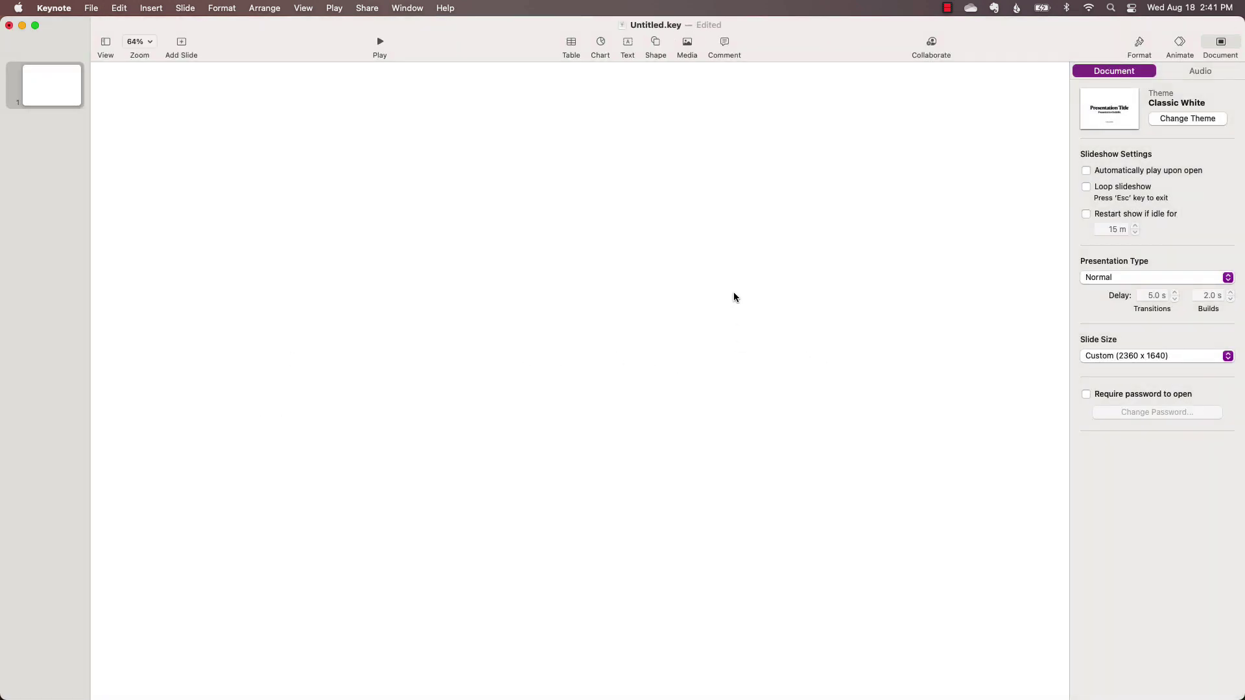
Step: Open the Title slide layout for editing and delete all of its text placeholders
{"action": "left_click", "coordinate": [140, 41]}
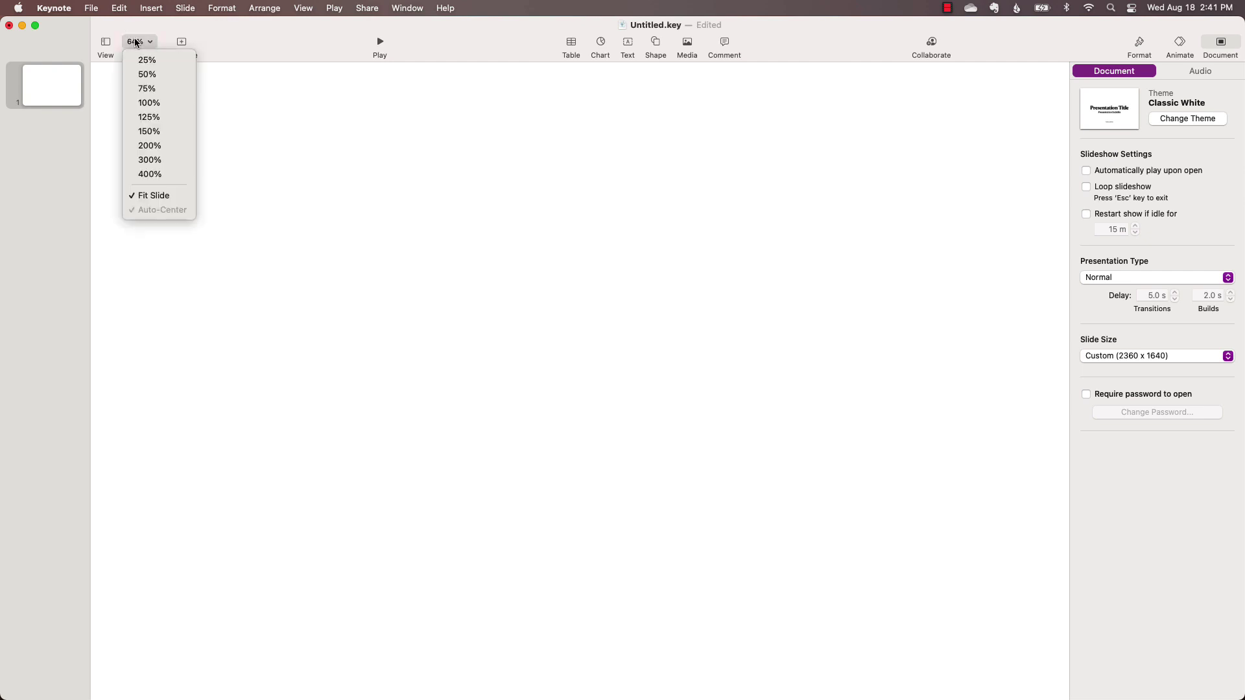
{"action": "left_click", "coordinate": [772, 247]}
{"action": "key", "text": "super+shift+comma"}
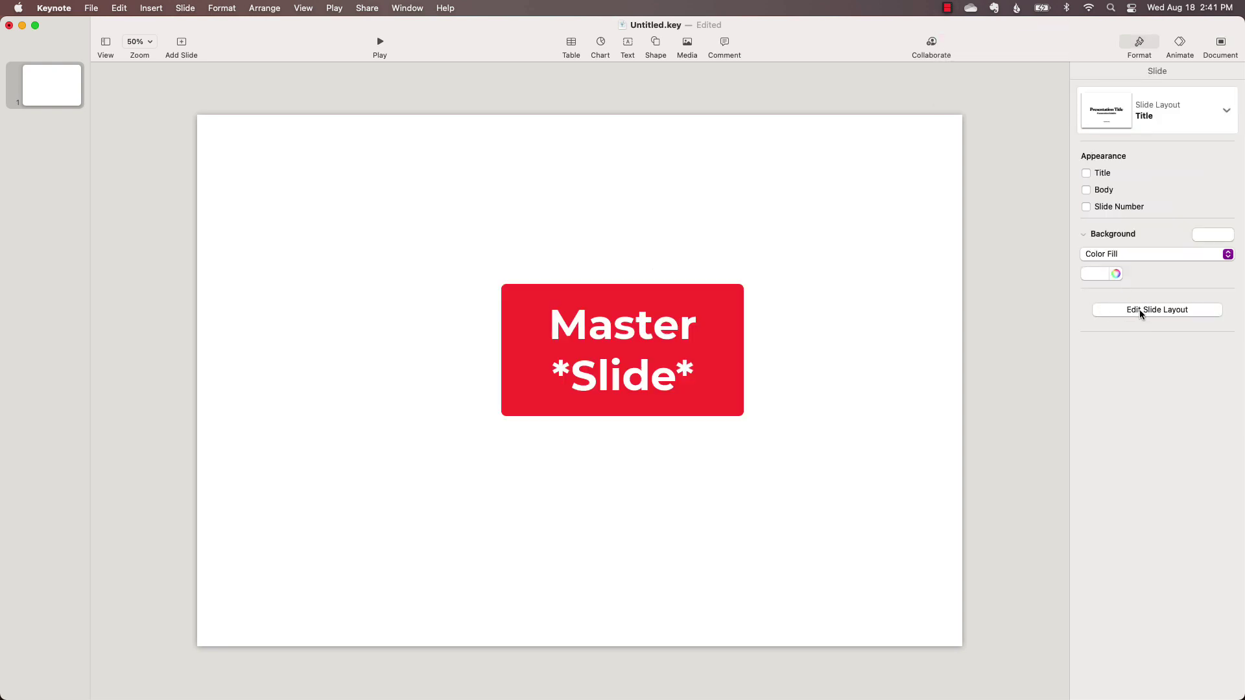
{"action": "left_click", "coordinate": [1138, 309]}
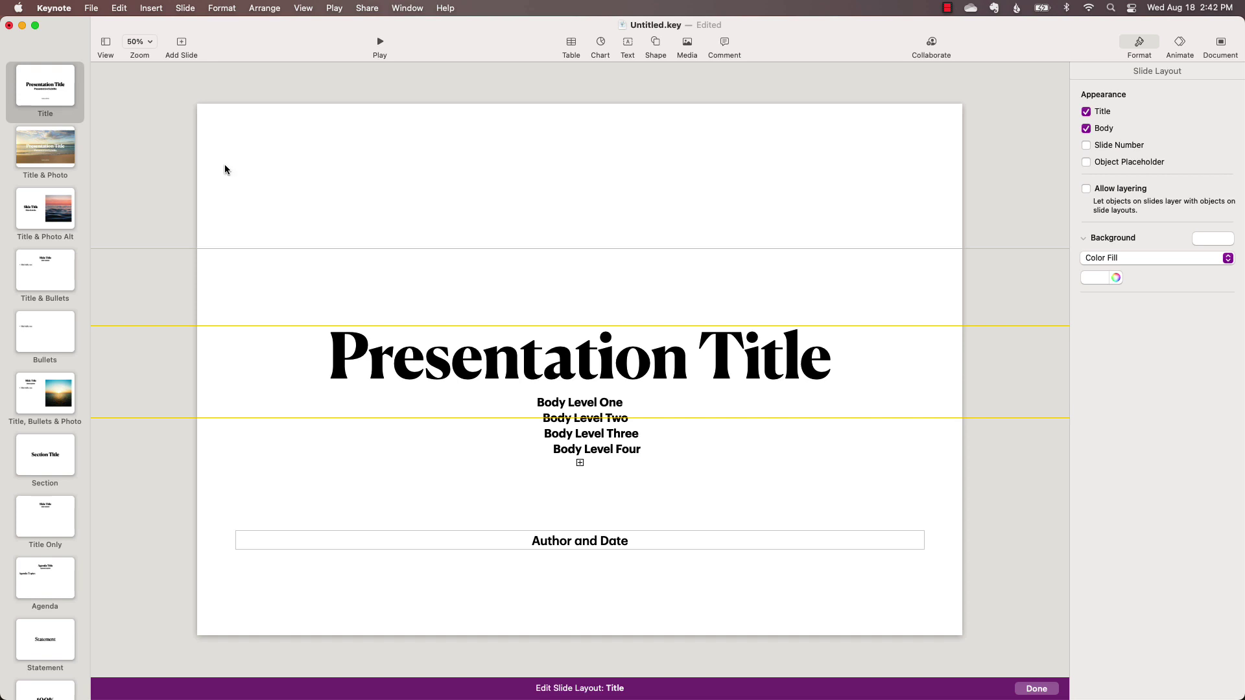
{"action": "key", "text": "super+a"}
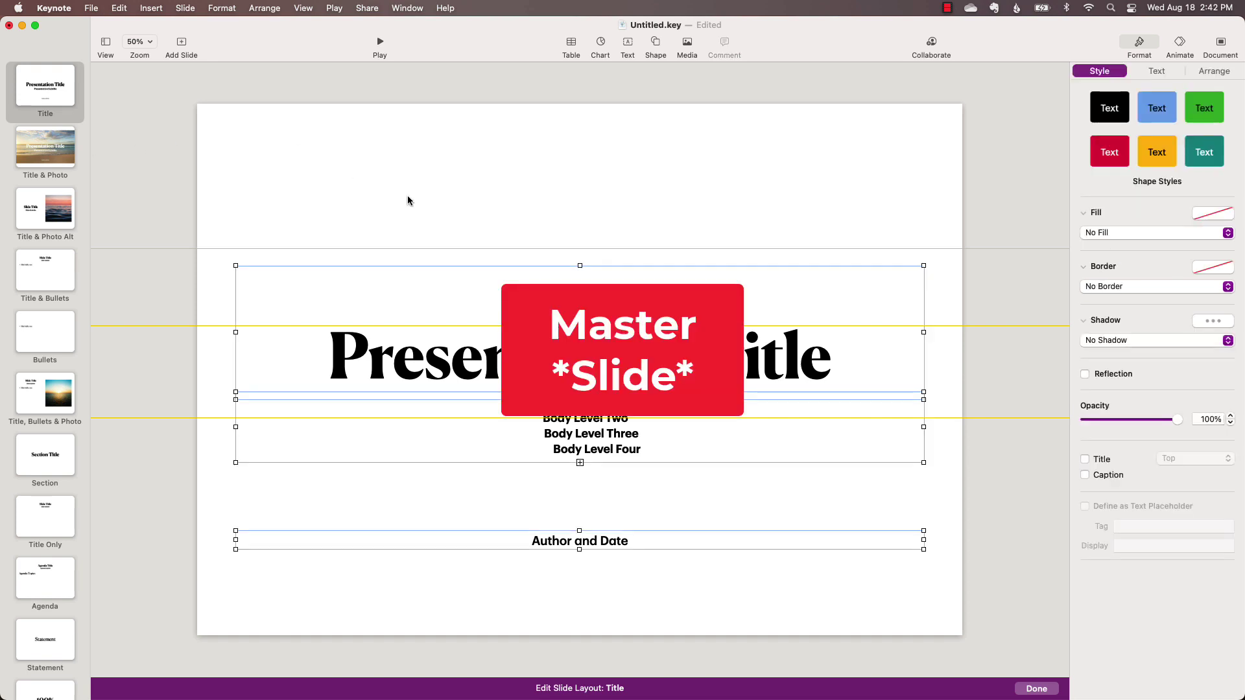
{"action": "key", "text": "BackSpace"}
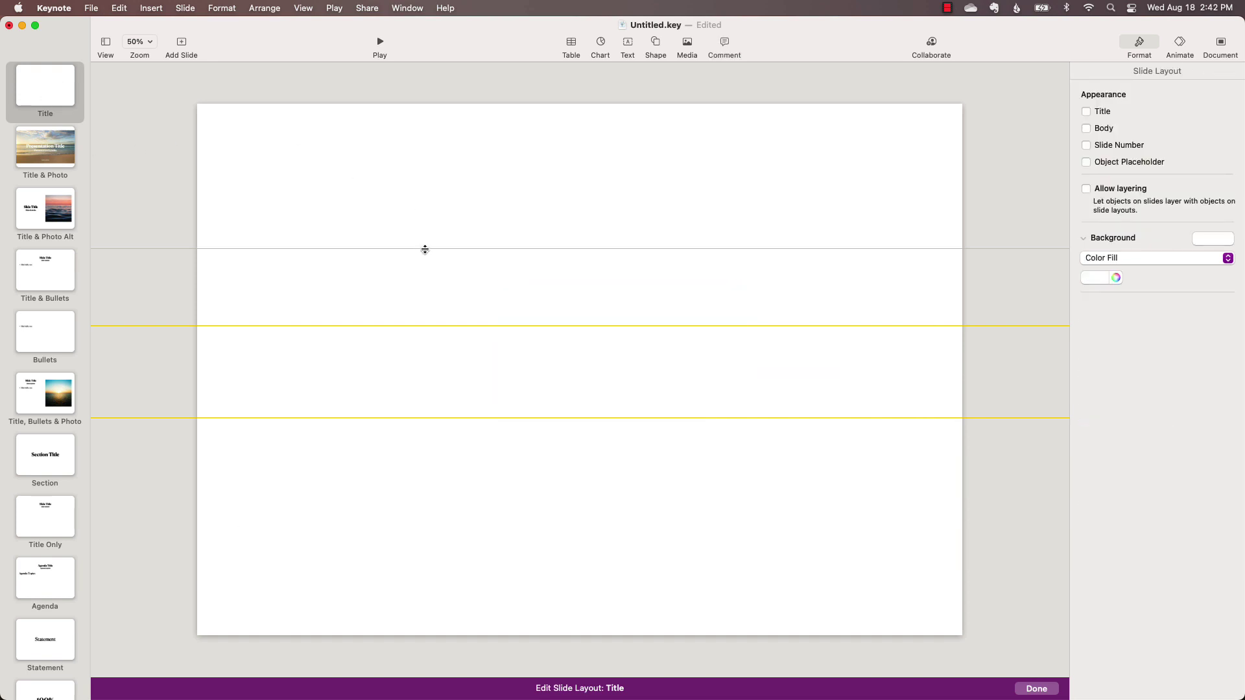
Step: Remove the three horizontal alignment guides from the Title slide layout
{"action": "left_click_drag", "start_coordinate": [424, 249], "coordinate": [511, 33]}
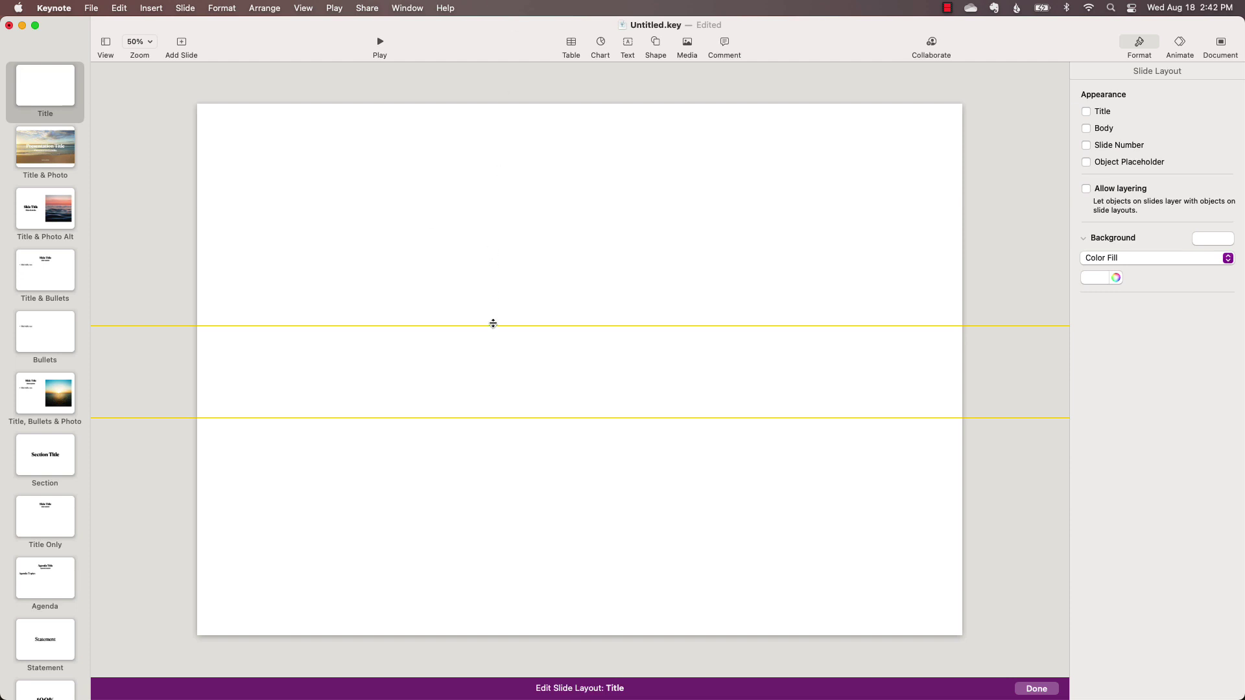
{"action": "left_click_drag", "start_coordinate": [494, 324], "coordinate": [592, 8]}
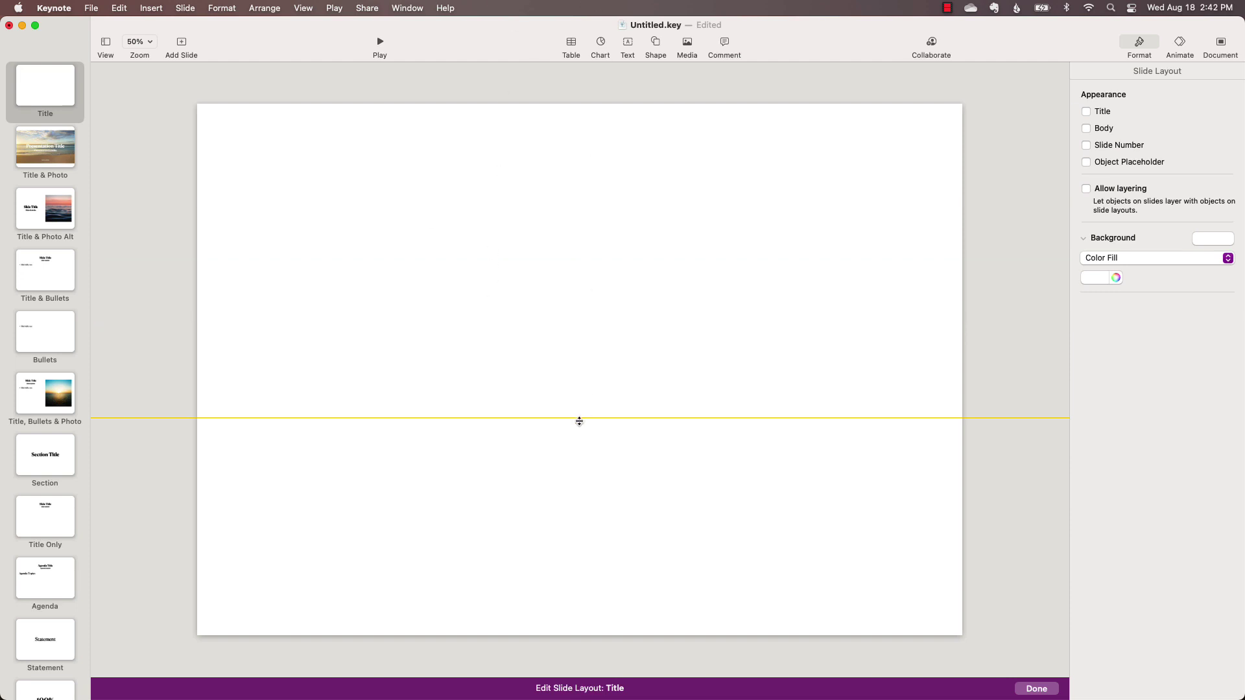
{"action": "left_click_drag", "start_coordinate": [577, 419], "coordinate": [652, 7]}
Step: Delete every slide layout between Title and Blank, from Title & Photo through Photo
{"action": "left_click", "coordinate": [42, 155]}
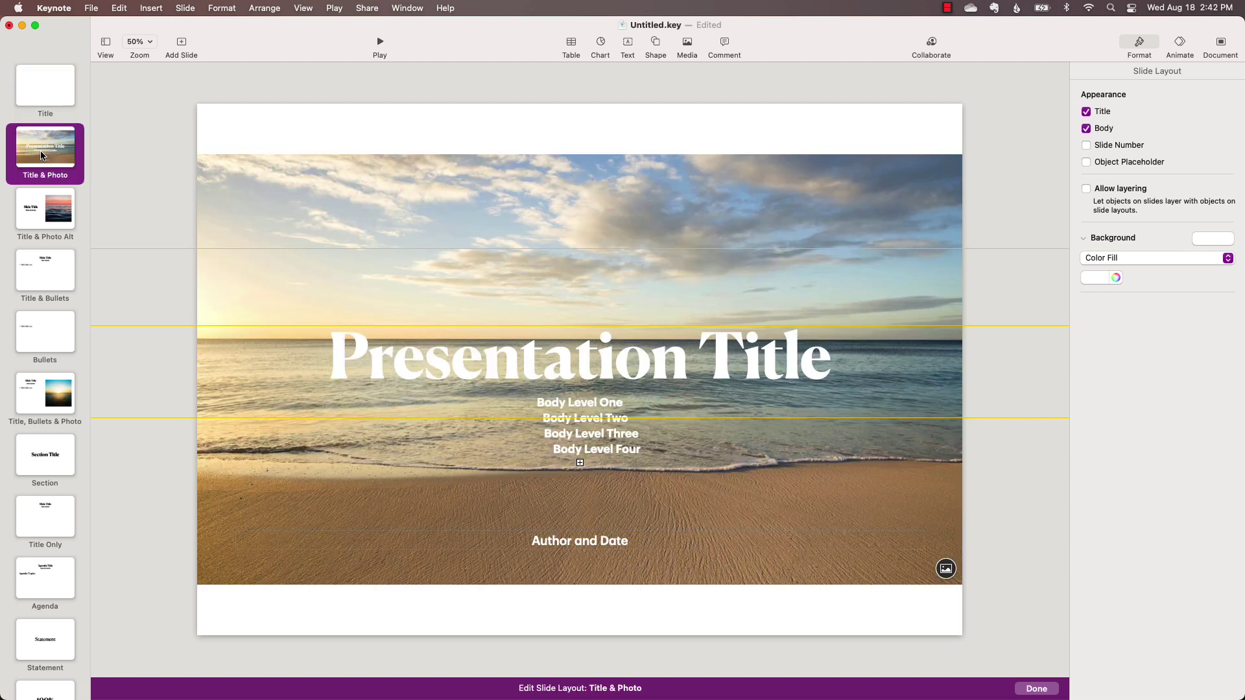
{"action": "key", "text": "BackSpace"}
{"action": "key", "text": "BackSpace"}
{"action": "key", "text": "BackSpace"}
{"action": "key", "text": "BackSpace"}
{"action": "key", "text": "BackSpace"}
{"action": "key", "text": "BackSpace"}
{"action": "key", "text": "BackSpace"}
{"action": "key", "text": "BackSpace"}
{"action": "key", "text": "BackSpace"}
{"action": "key", "text": "BackSpace"}
{"action": "key", "text": "BackSpace"}
{"action": "key", "text": "BackSpace"}
{"action": "key", "text": "BackSpace"}
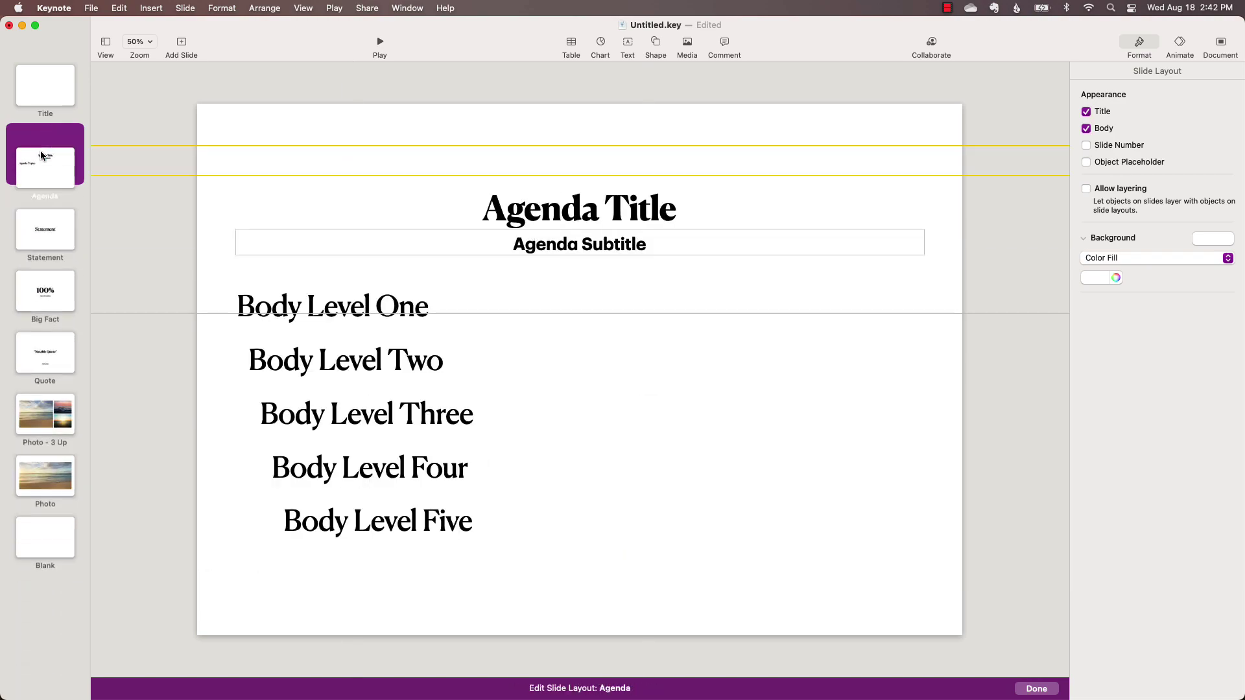
{"action": "key", "text": "Up"}
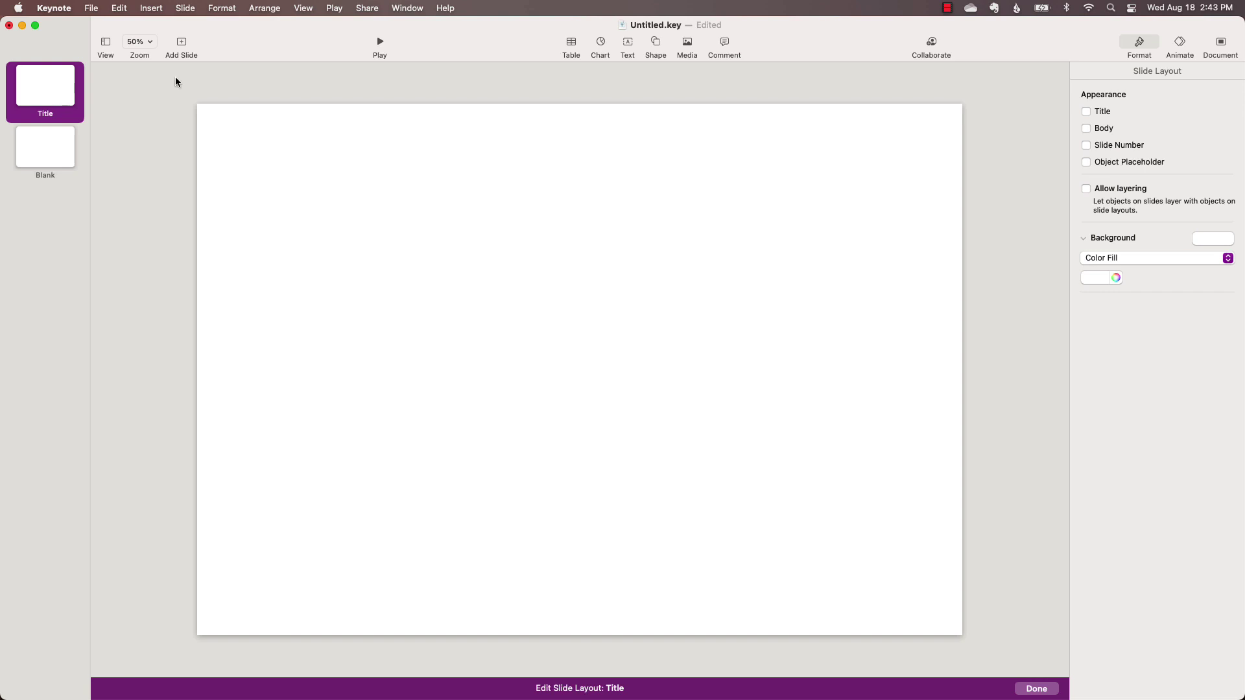
Step: Give the Title layout an image fill background using Blue Planner for tutorial.001.jpeg
{"action": "left_click", "coordinate": [1135, 260]}
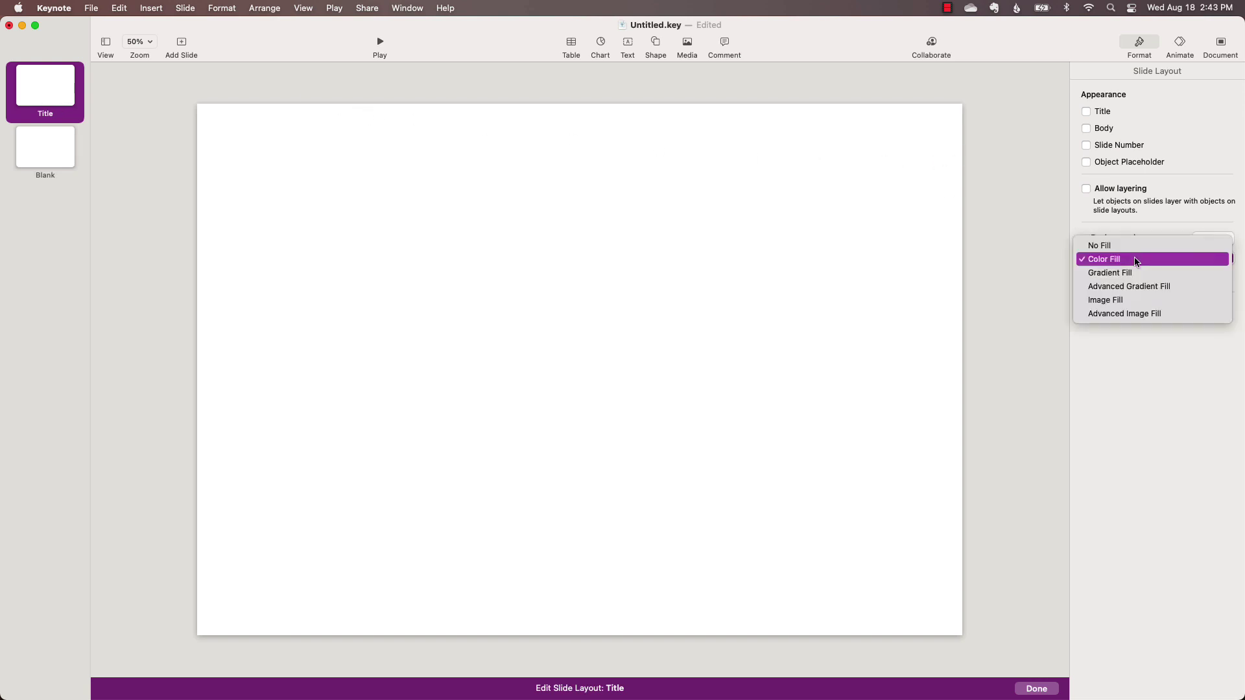
{"action": "left_click", "coordinate": [1127, 301]}
{"action": "left_click", "coordinate": [1161, 299]}
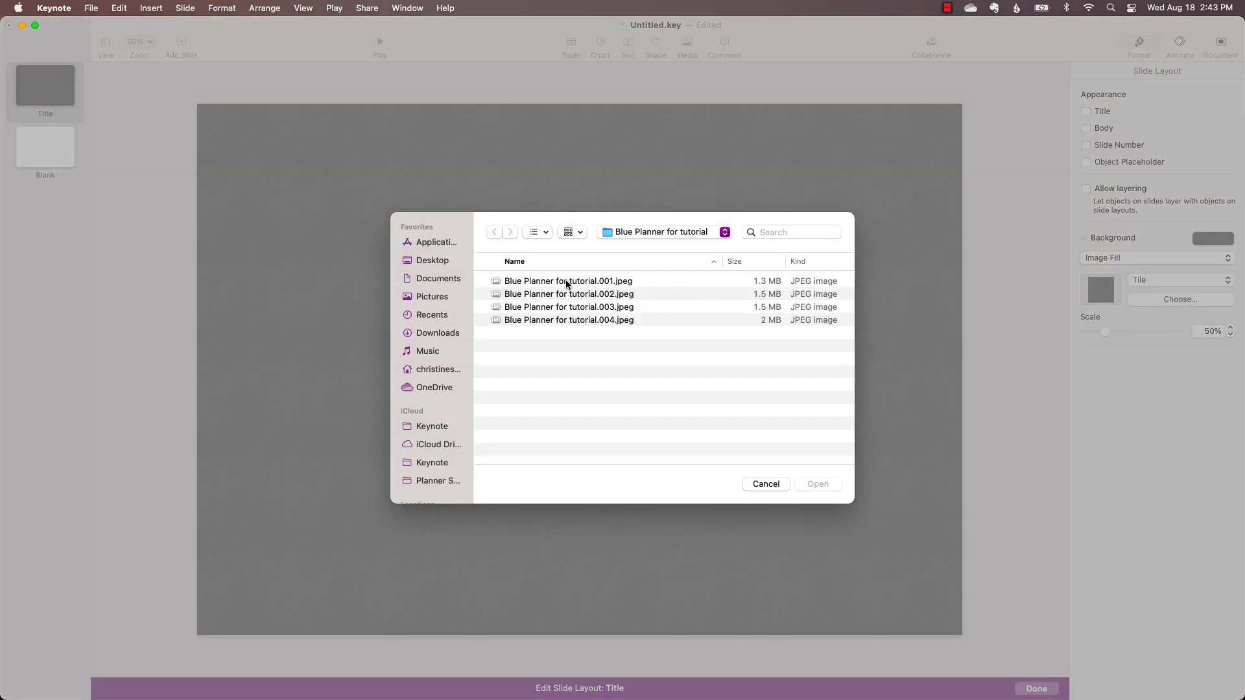
{"action": "double_click", "coordinate": [568, 282]}
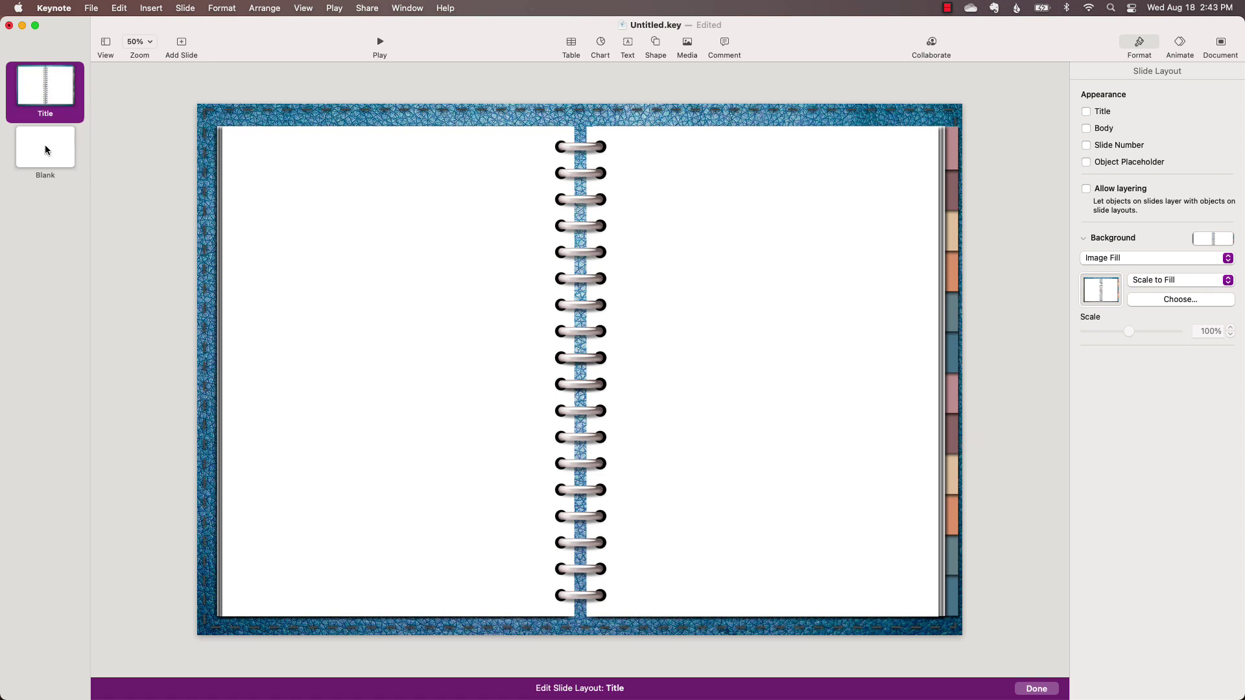
Step: Duplicate the Blank slide layout twice to have three blank layouts below Title
{"action": "left_click", "coordinate": [45, 146]}
{"action": "right_click", "coordinate": [45, 146]}
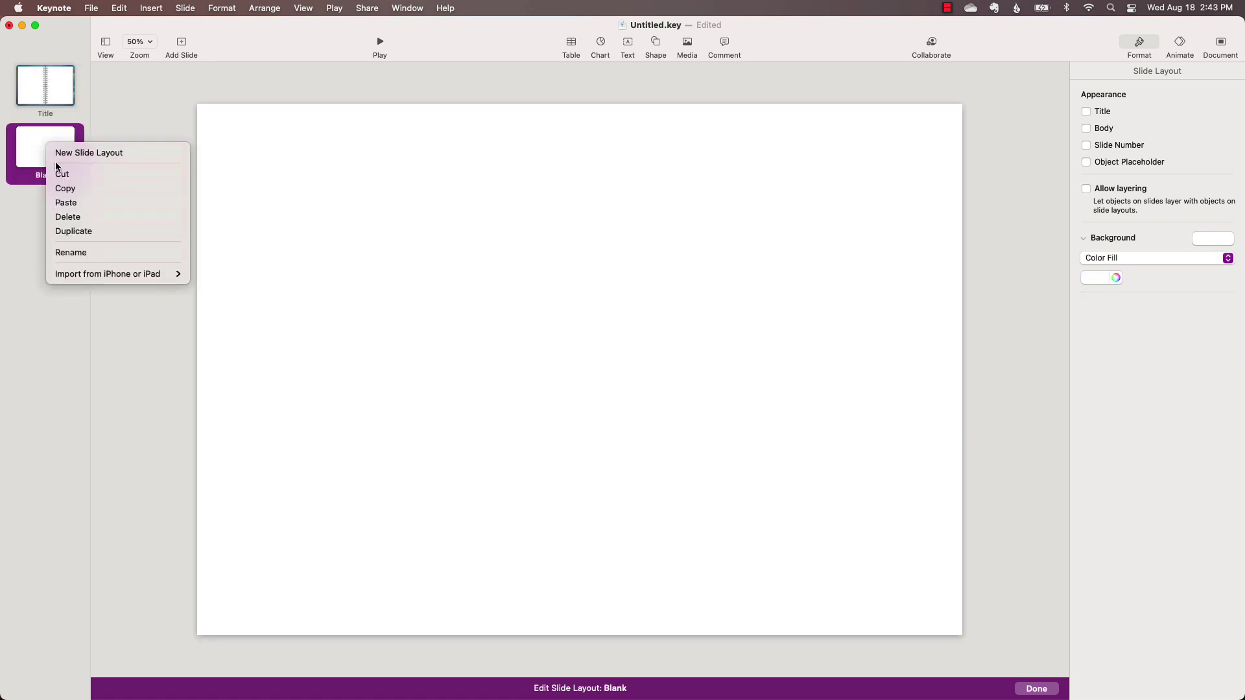
{"action": "left_click", "coordinate": [81, 231]}
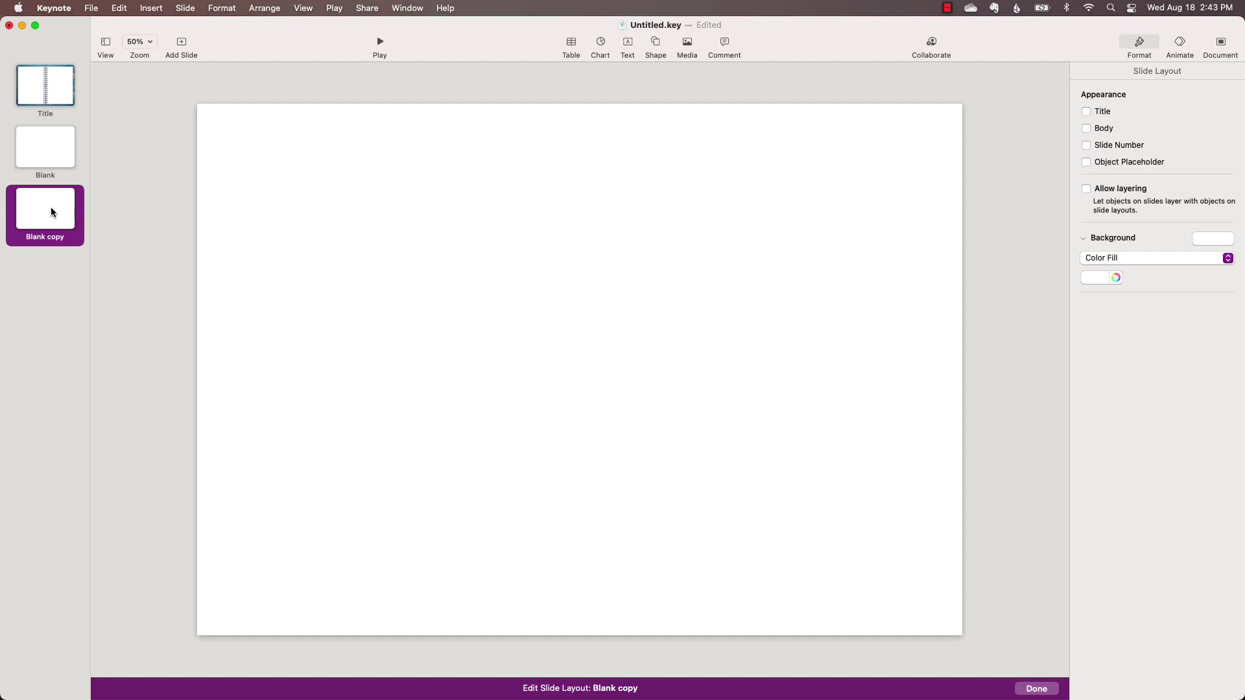
{"action": "right_click", "coordinate": [50, 207]}
{"action": "left_click", "coordinate": [81, 291]}
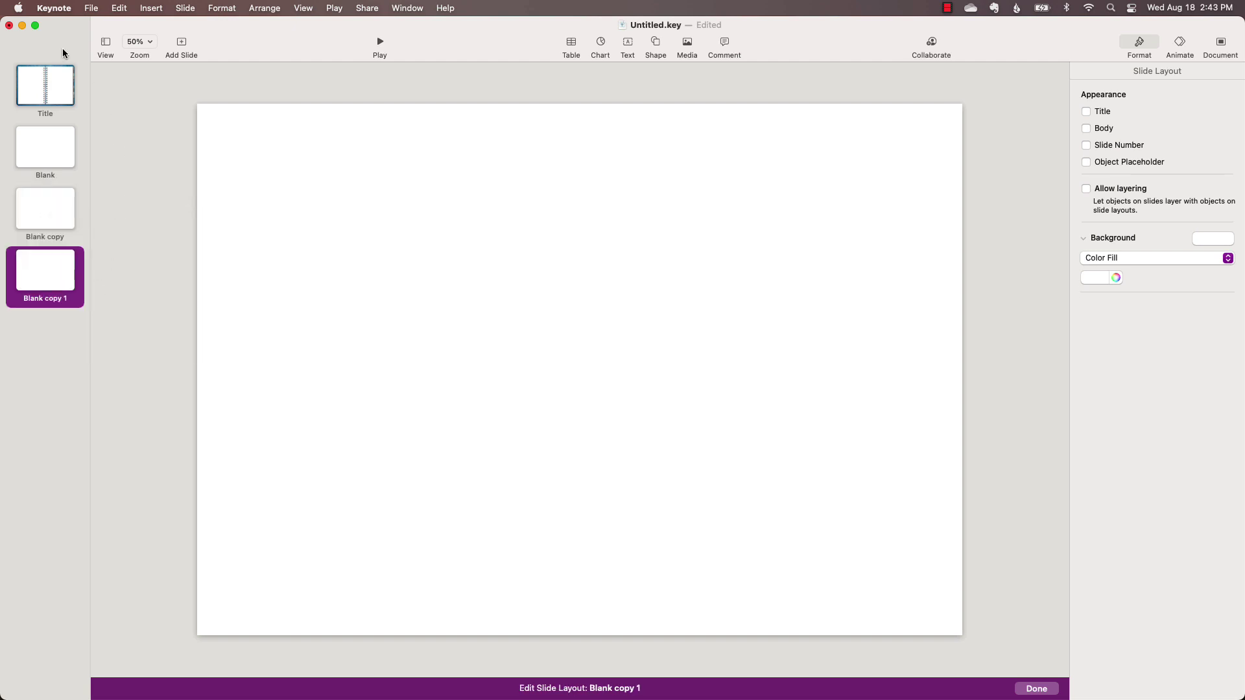
Step: Set the Blank layout's background to an image fill with the monthly calendar page, Blue Planner for tutorial.002.jpeg
{"action": "left_click", "coordinate": [55, 147]}
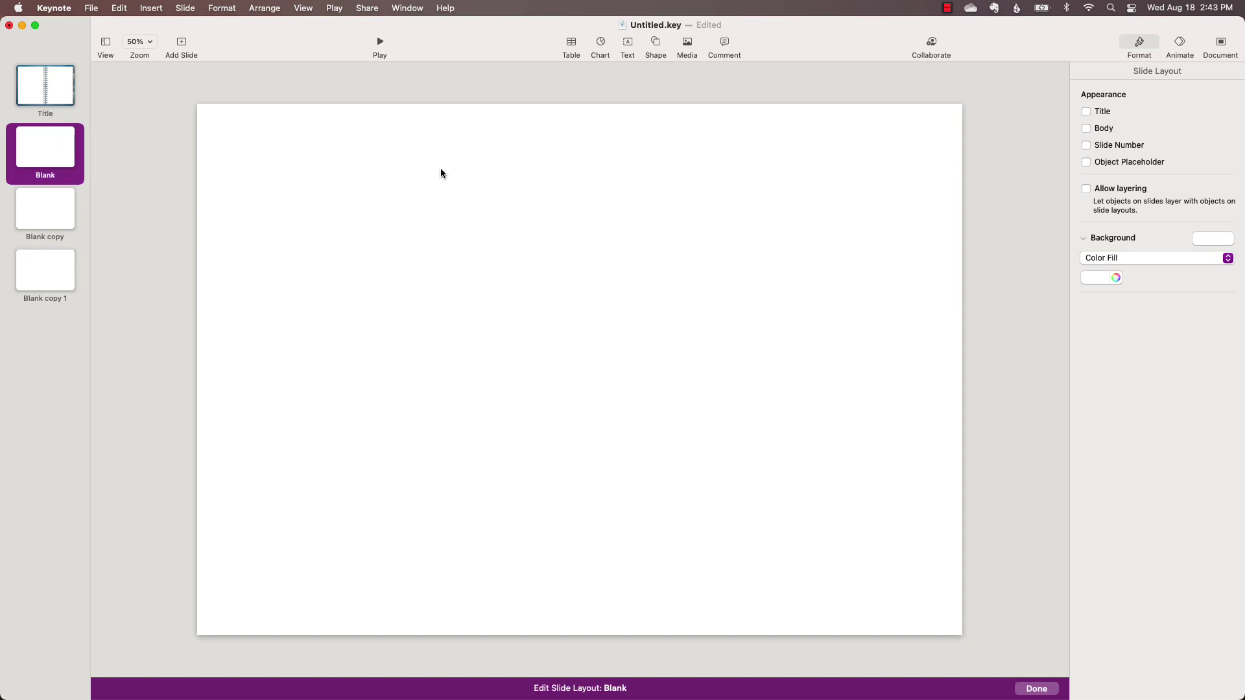
{"action": "left_click", "coordinate": [1096, 259]}
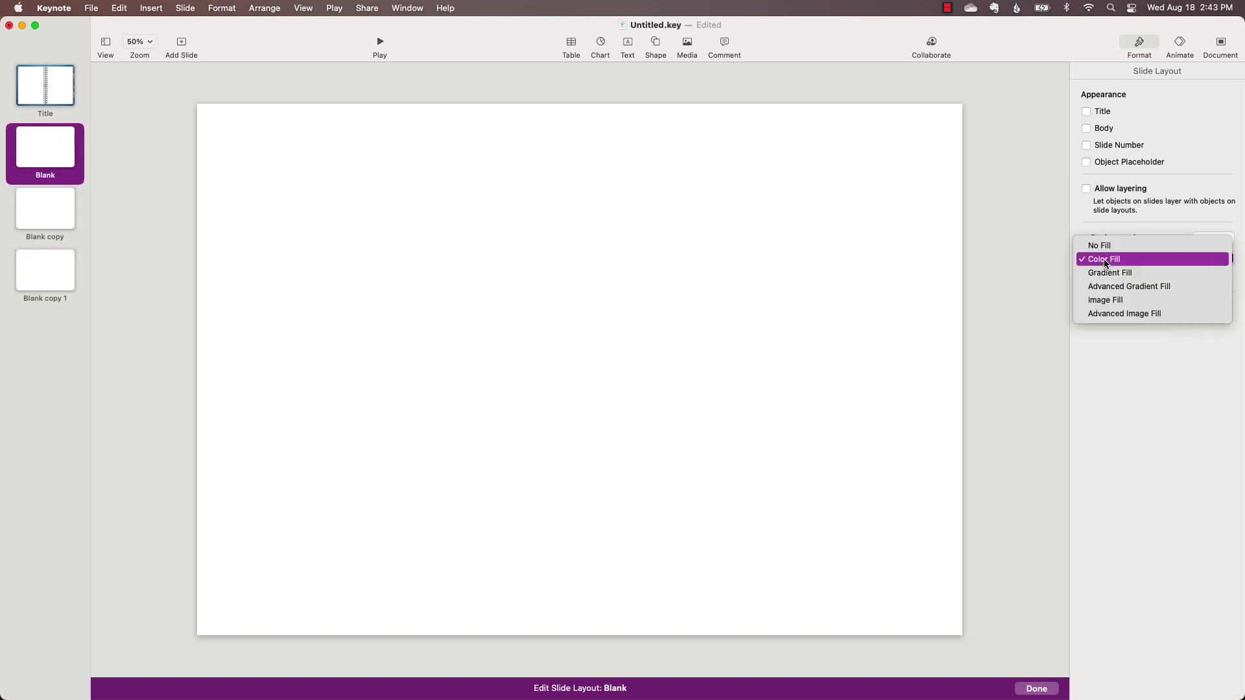
{"action": "left_click", "coordinate": [1112, 302]}
{"action": "left_click", "coordinate": [1169, 301]}
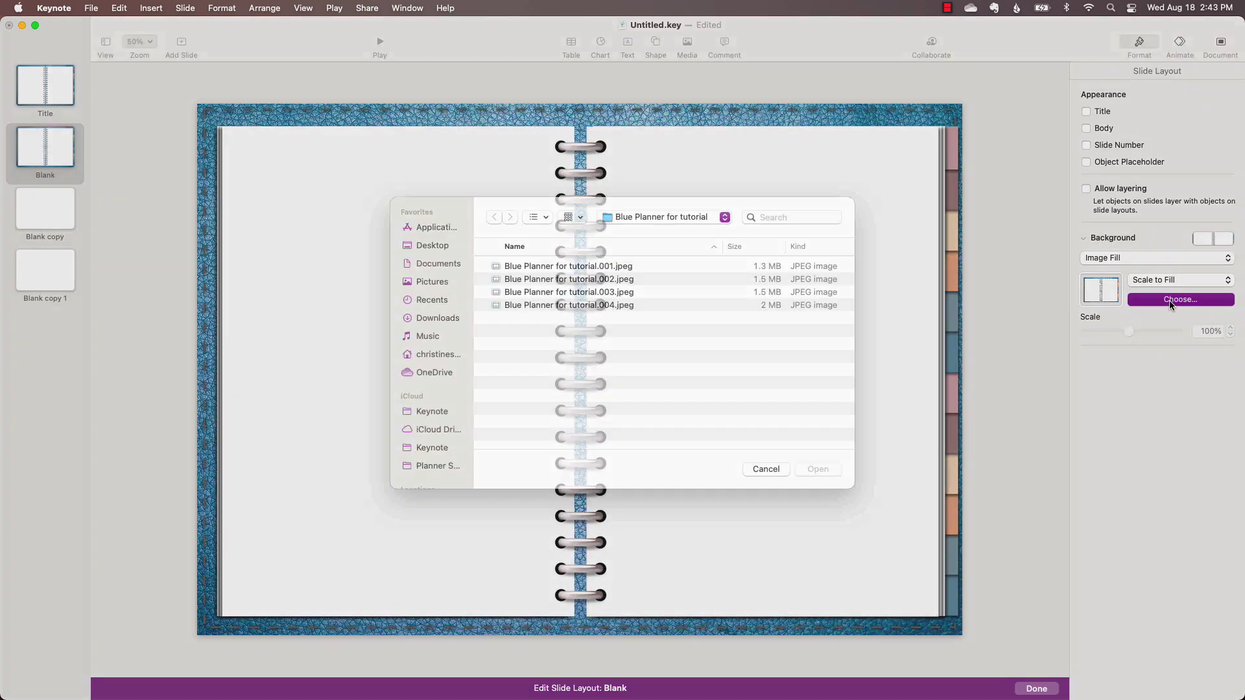
{"action": "double_click", "coordinate": [620, 296]}
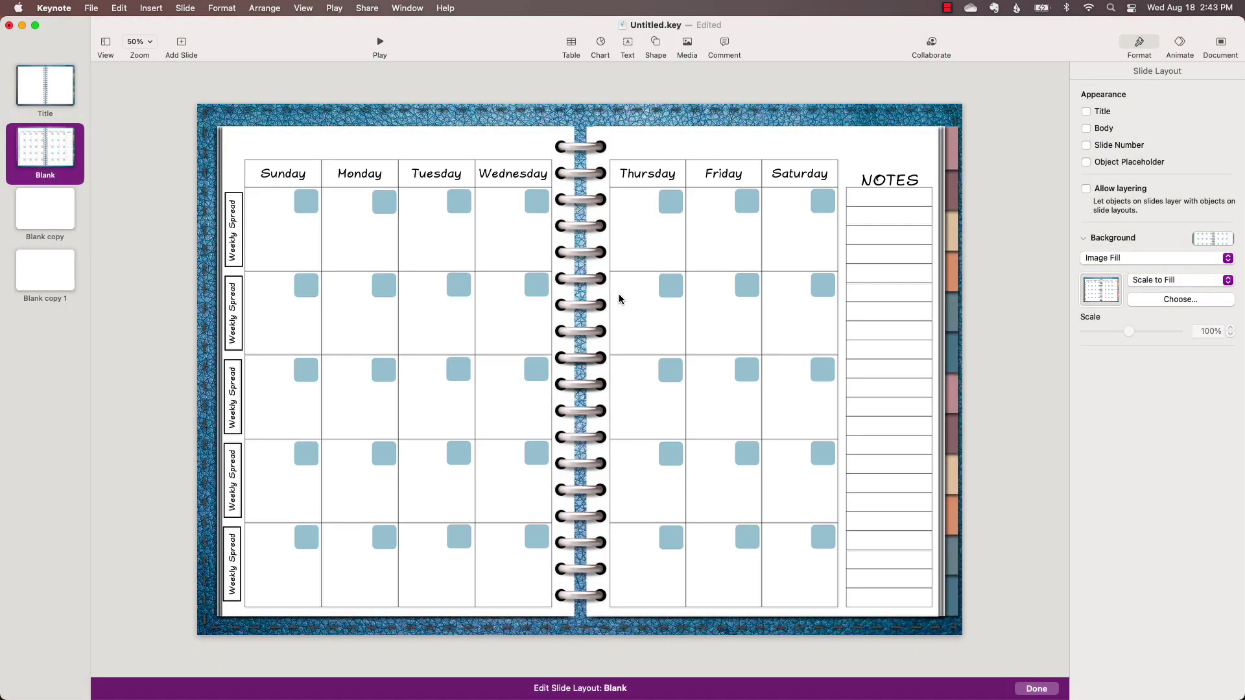
Step: Set the Blank copy layout's background to an image fill with the weekly page, Blue Planner for tutorial.003.jpeg
{"action": "left_click", "coordinate": [36, 216]}
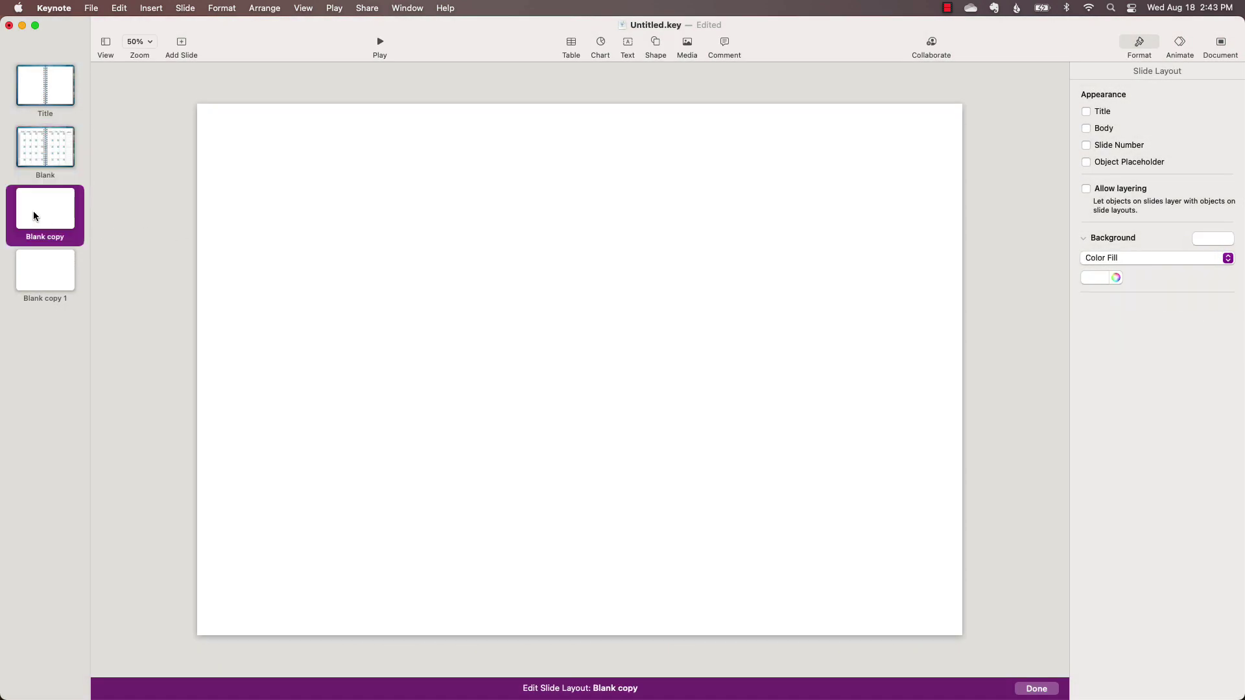
{"action": "left_click", "coordinate": [1083, 258]}
{"action": "left_click", "coordinate": [1122, 298]}
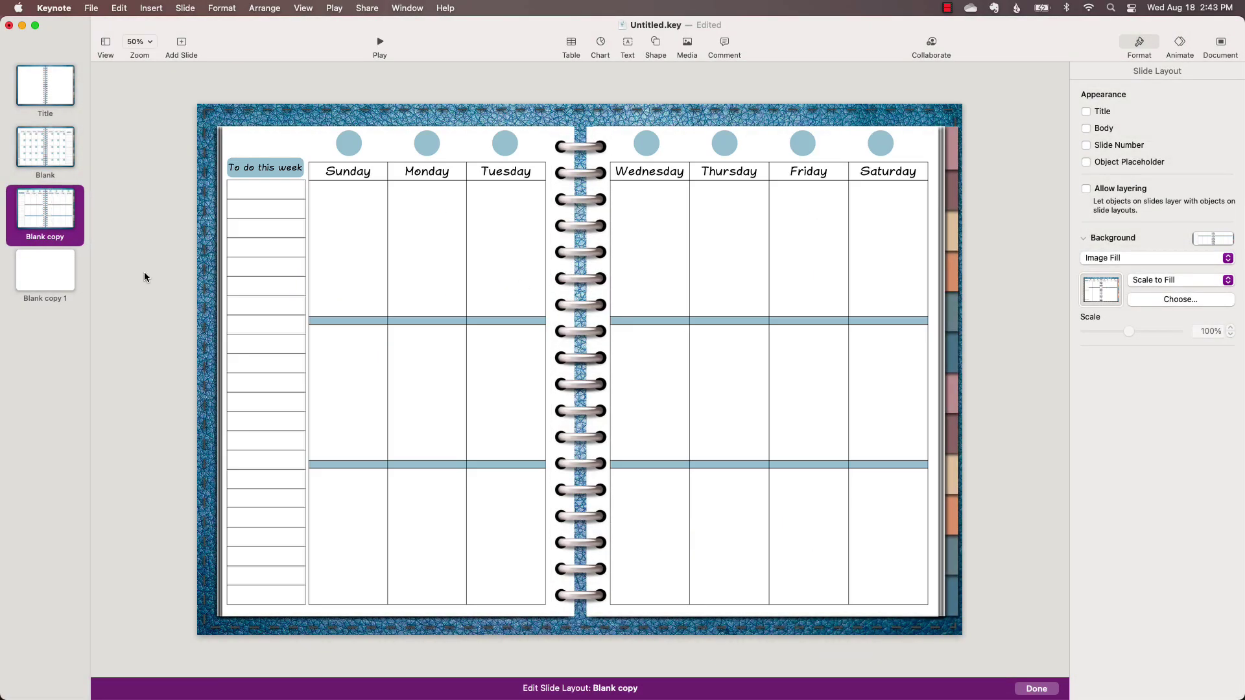
Step: Set the Blank copy 1 layout's background to an image fill with the daily page, Blue Planner for tutorial.004.jpeg
{"action": "left_click", "coordinate": [47, 272]}
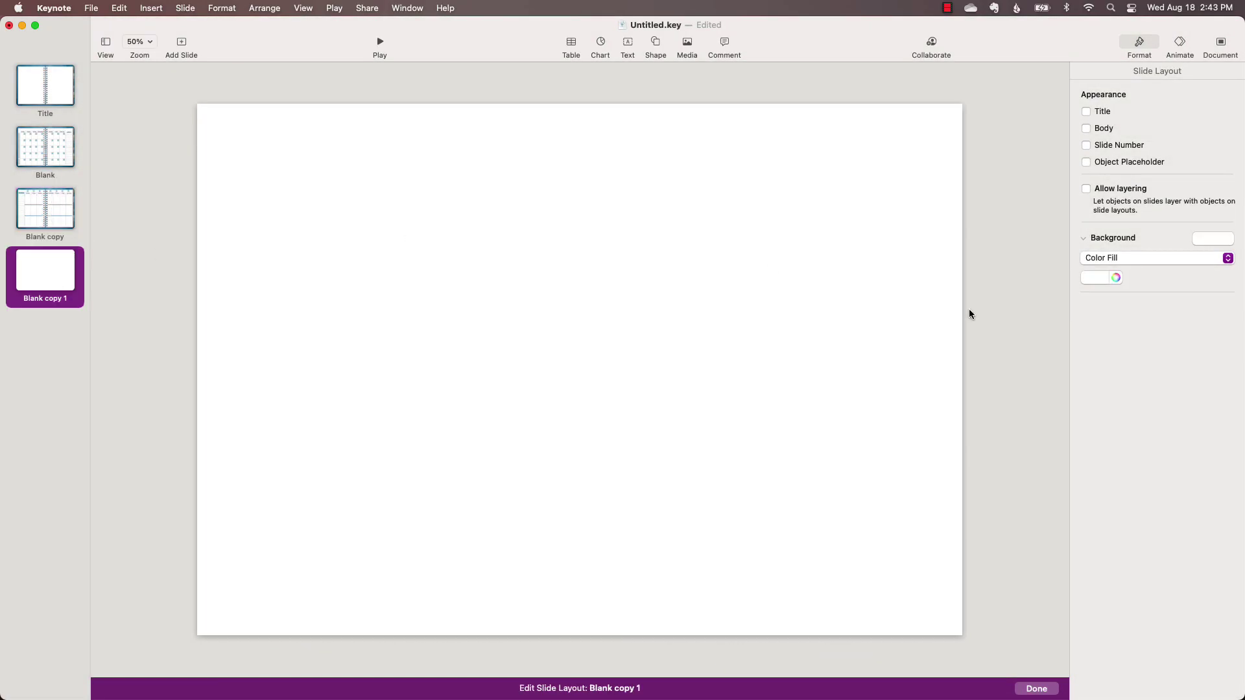
{"action": "left_click", "coordinate": [1115, 258]}
{"action": "left_click", "coordinate": [1118, 299]}
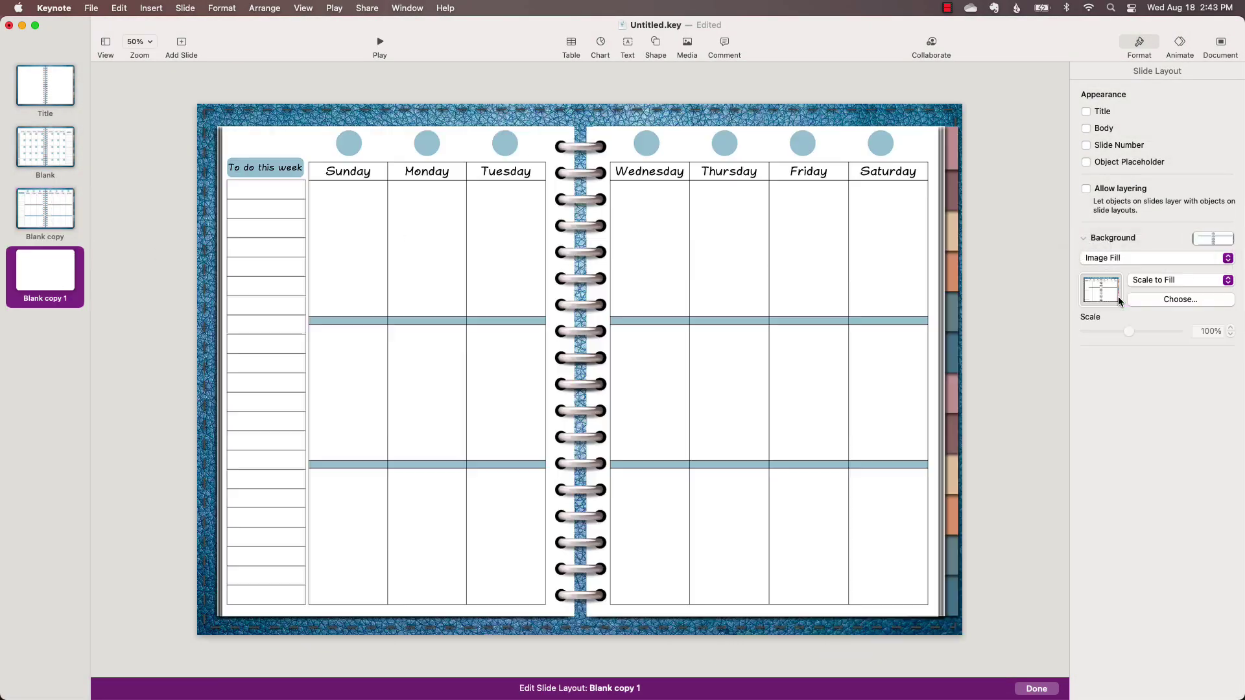
{"action": "left_click", "coordinate": [1142, 297]}
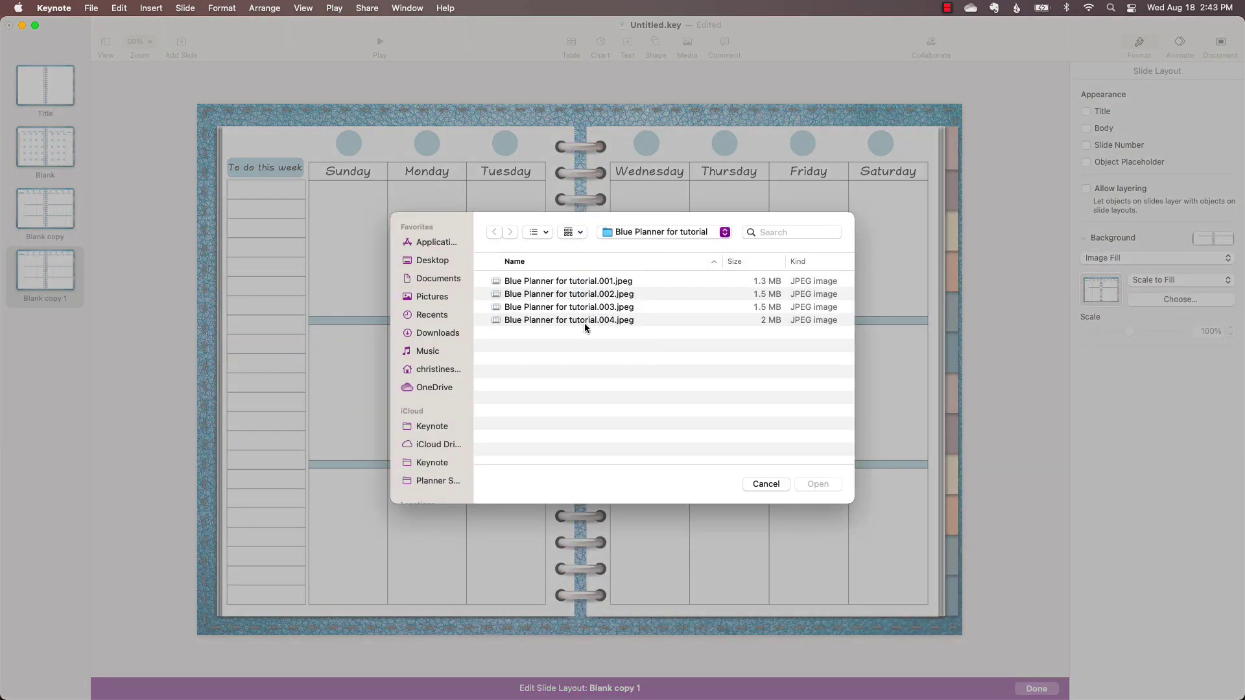
{"action": "left_click", "coordinate": [584, 318]}
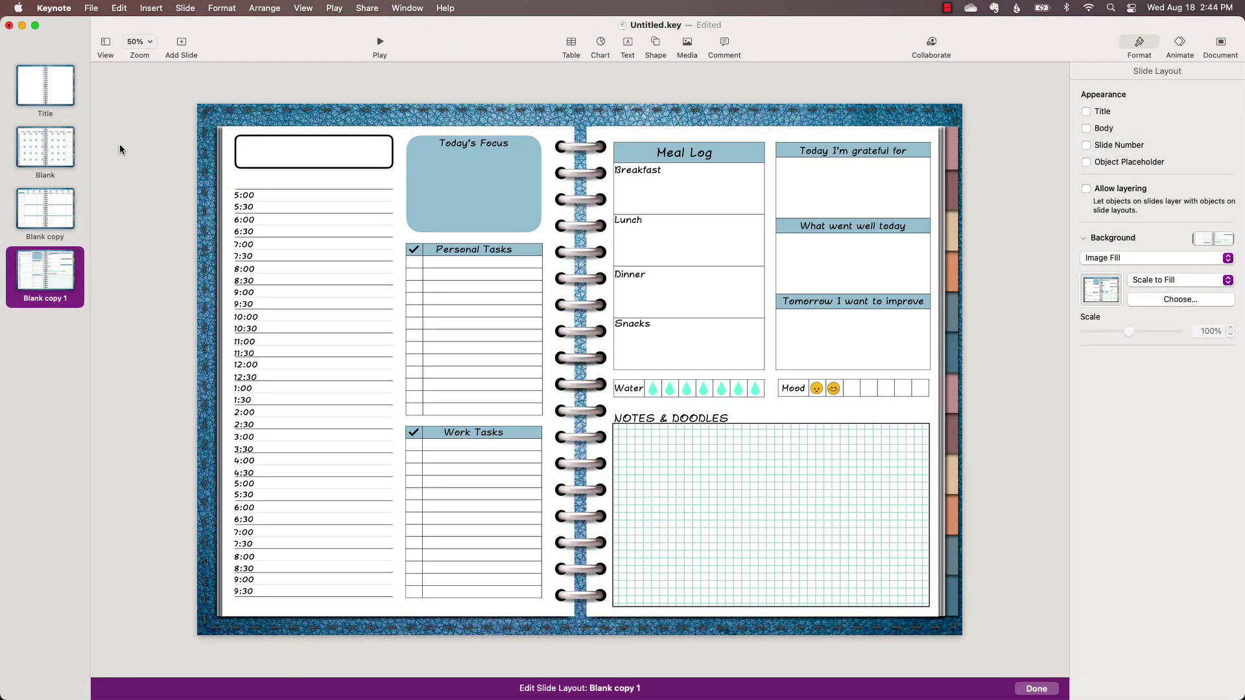
Step: Review the background images of all four slide layouts one after another
{"action": "left_click", "coordinate": [60, 95]}
{"action": "left_click", "coordinate": [57, 149]}
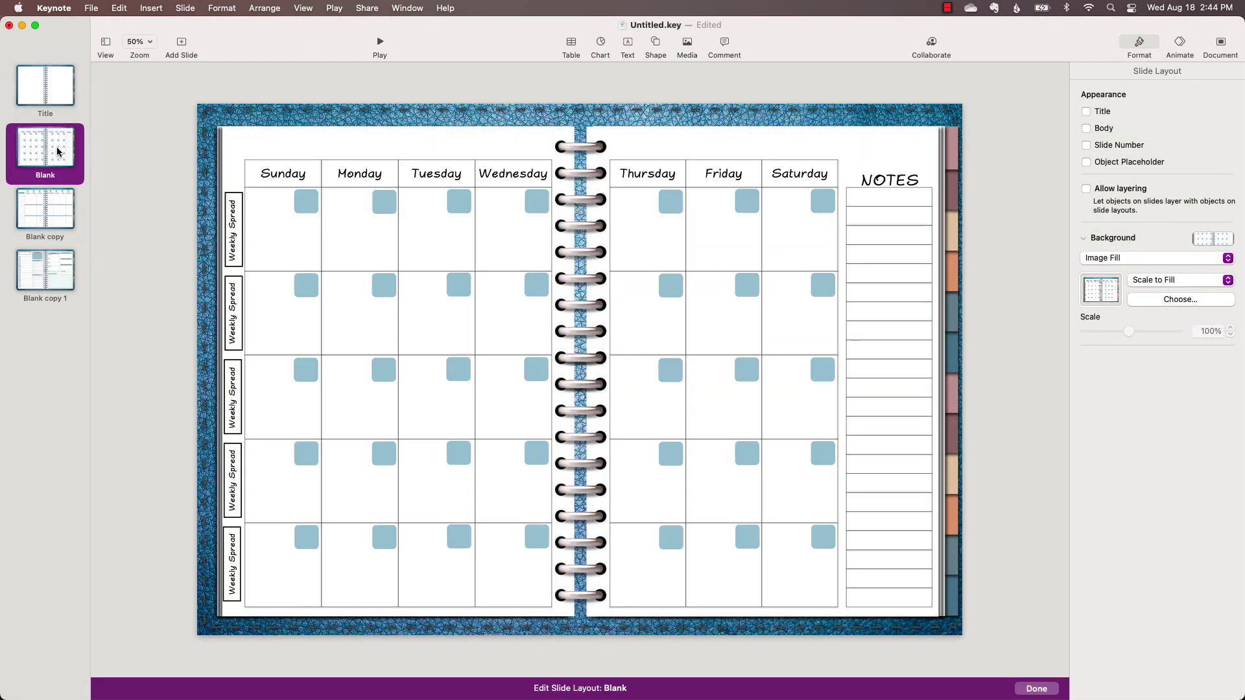
{"action": "left_click", "coordinate": [48, 211]}
{"action": "left_click", "coordinate": [49, 263]}
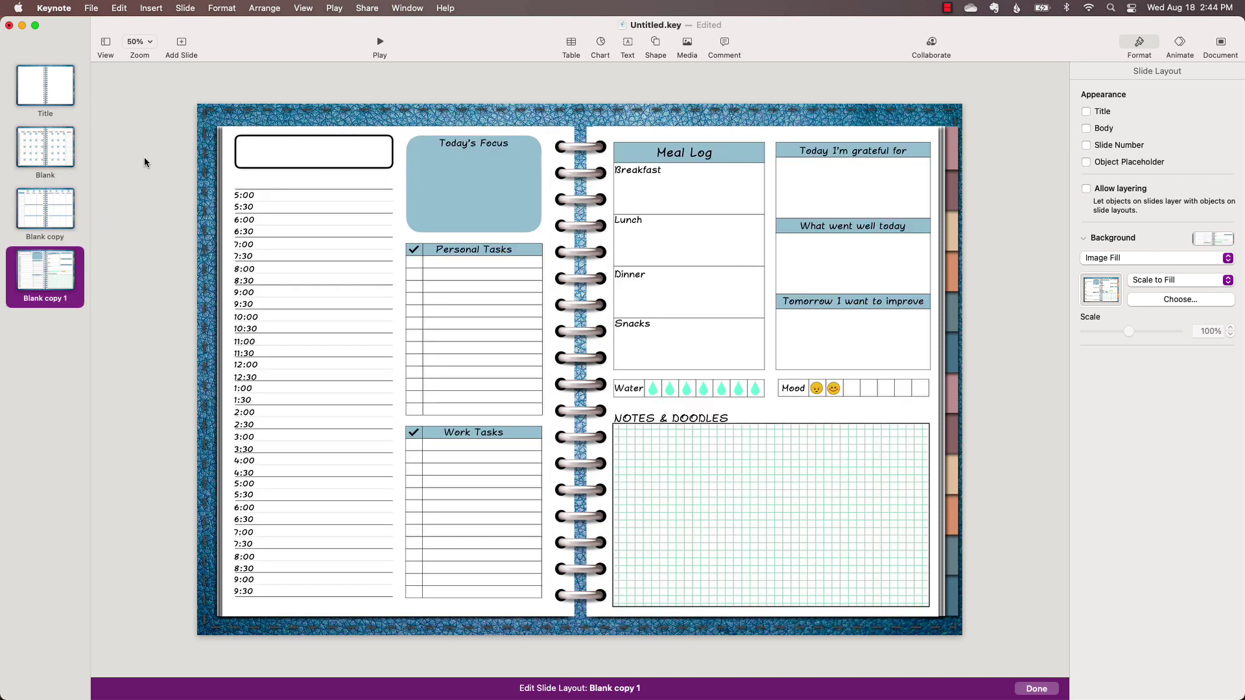
{"action": "left_click", "coordinate": [360, 262]}
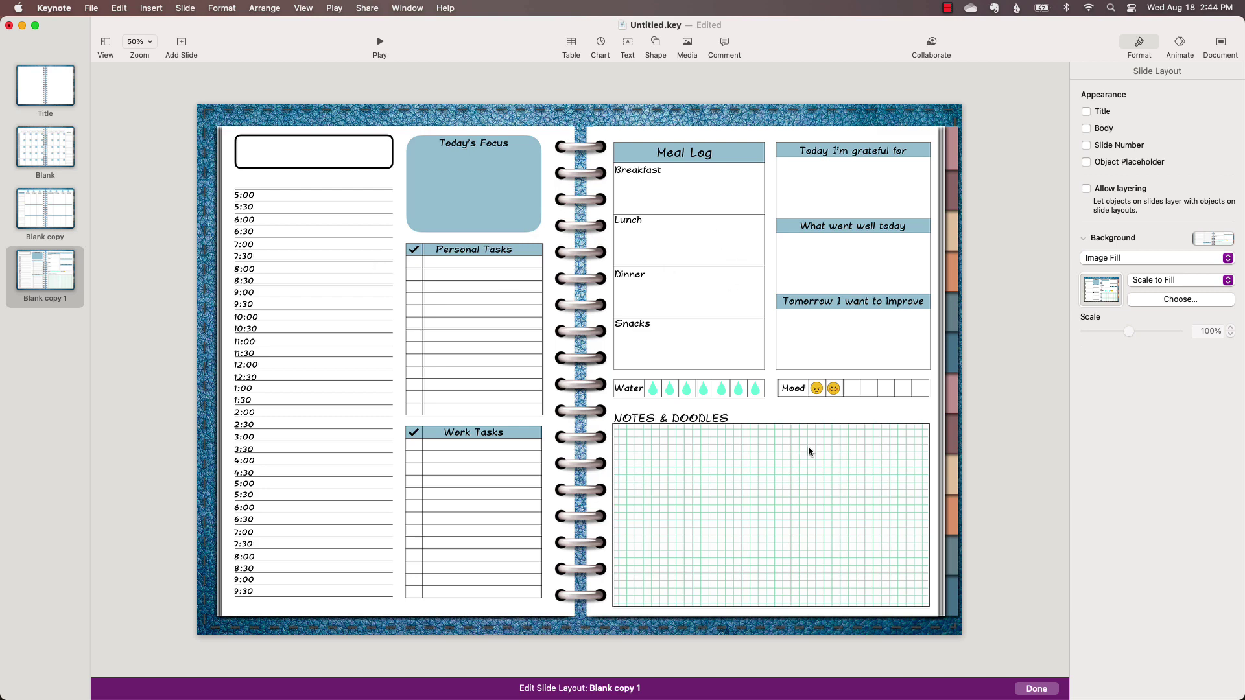
Step: Examine the individual date-box shapes on the monthly slide of Blue Planner for tutorial.key, and return to the untitled presentation
{"action": "right_click", "coordinate": [788, 669]}
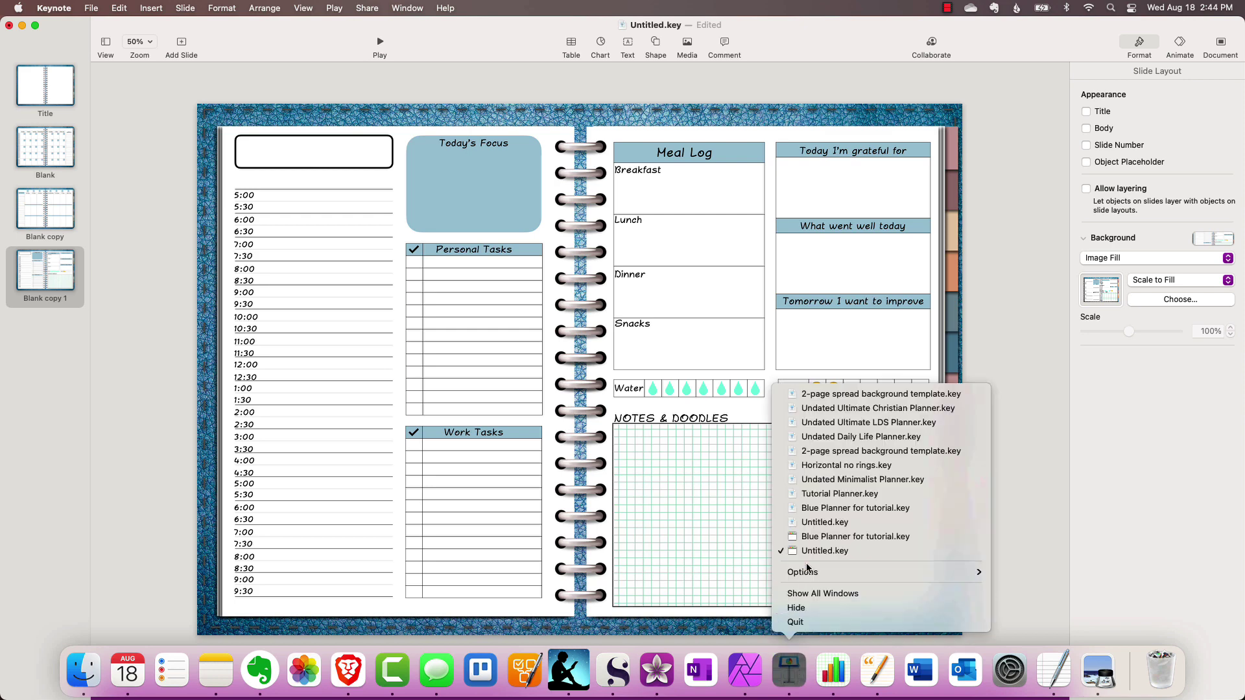
{"action": "left_click", "coordinate": [813, 535]}
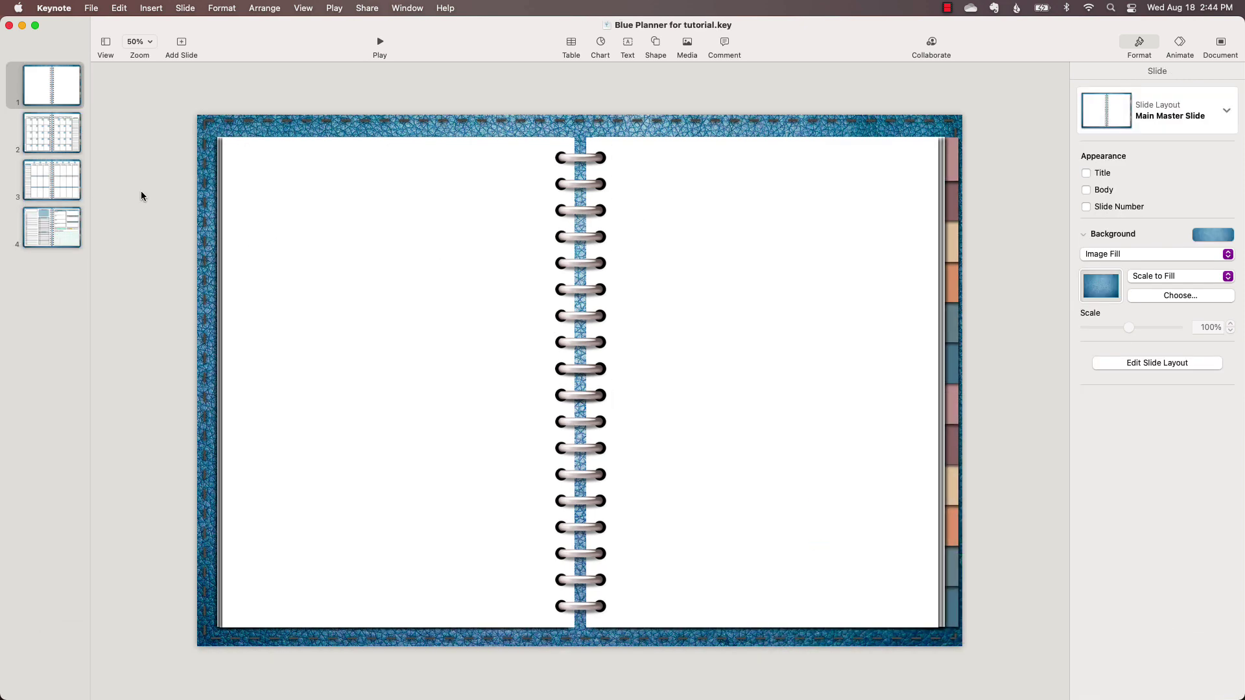
{"action": "left_click", "coordinate": [62, 141]}
{"action": "left_click", "coordinate": [305, 213]}
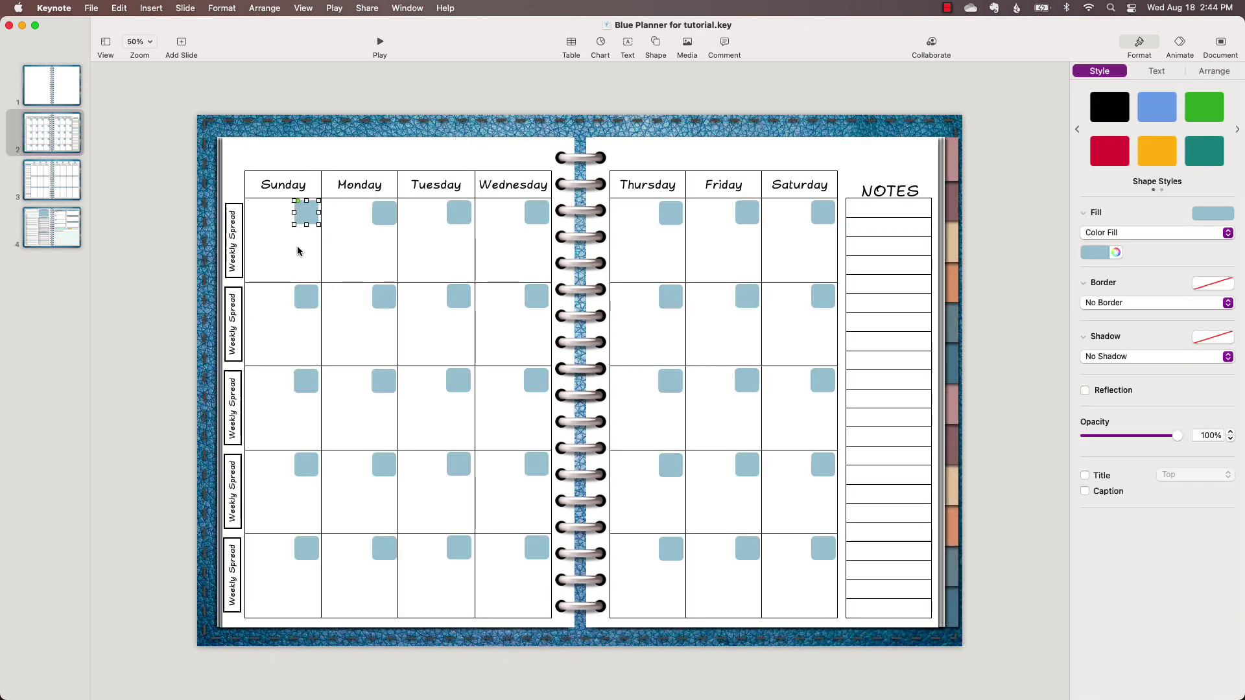
{"action": "left_click", "coordinate": [306, 295]}
{"action": "left_click", "coordinate": [387, 211]}
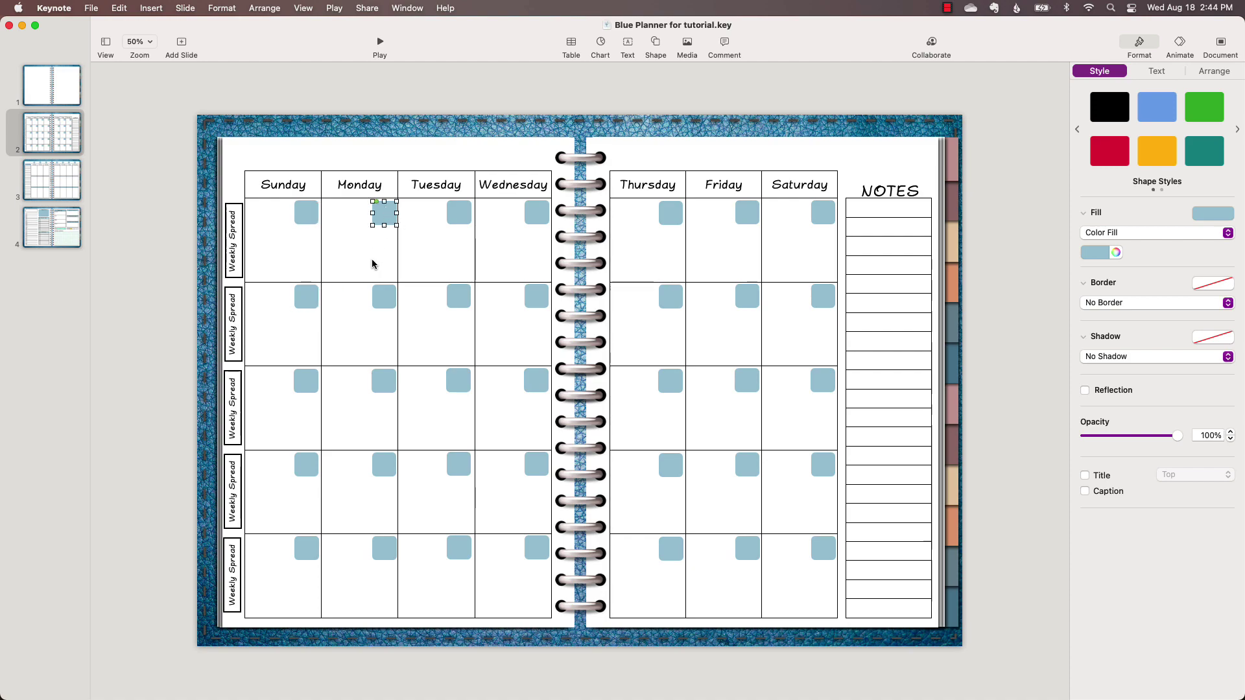
{"action": "left_click", "coordinate": [372, 264]}
{"action": "left_click", "coordinate": [23, 26]}
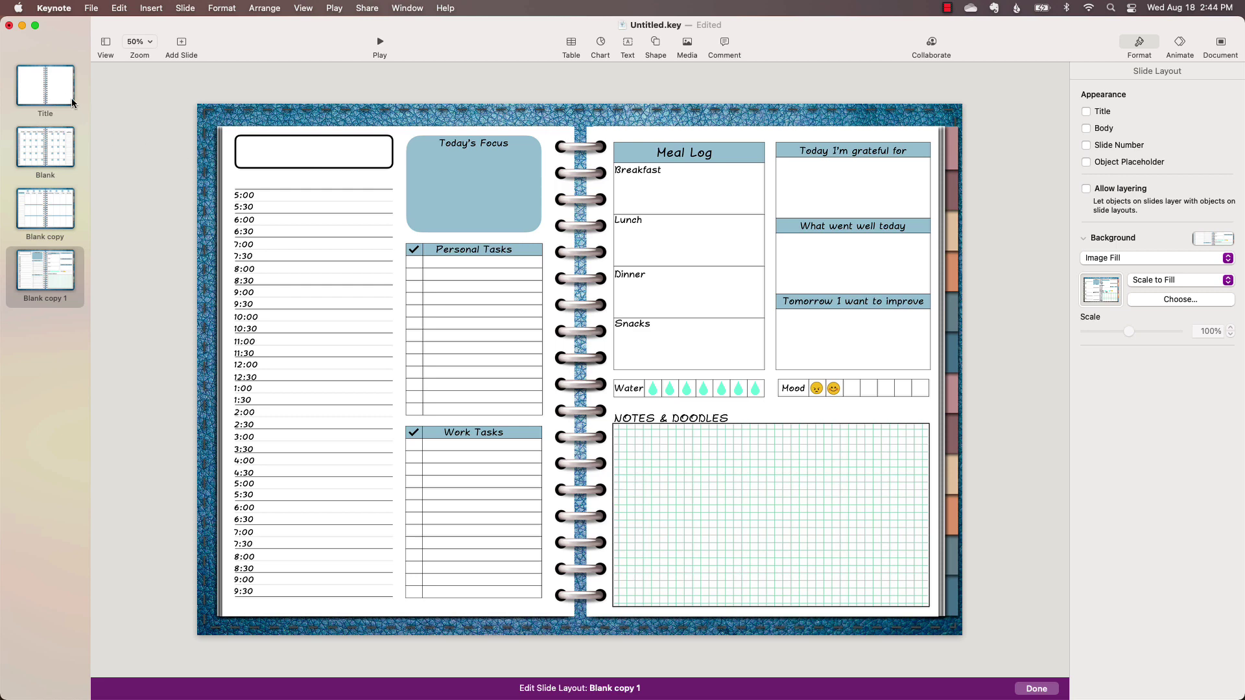
Step: Rename the Title layout as Master and the Blank layout as Monthly
{"action": "left_click", "coordinate": [56, 91]}
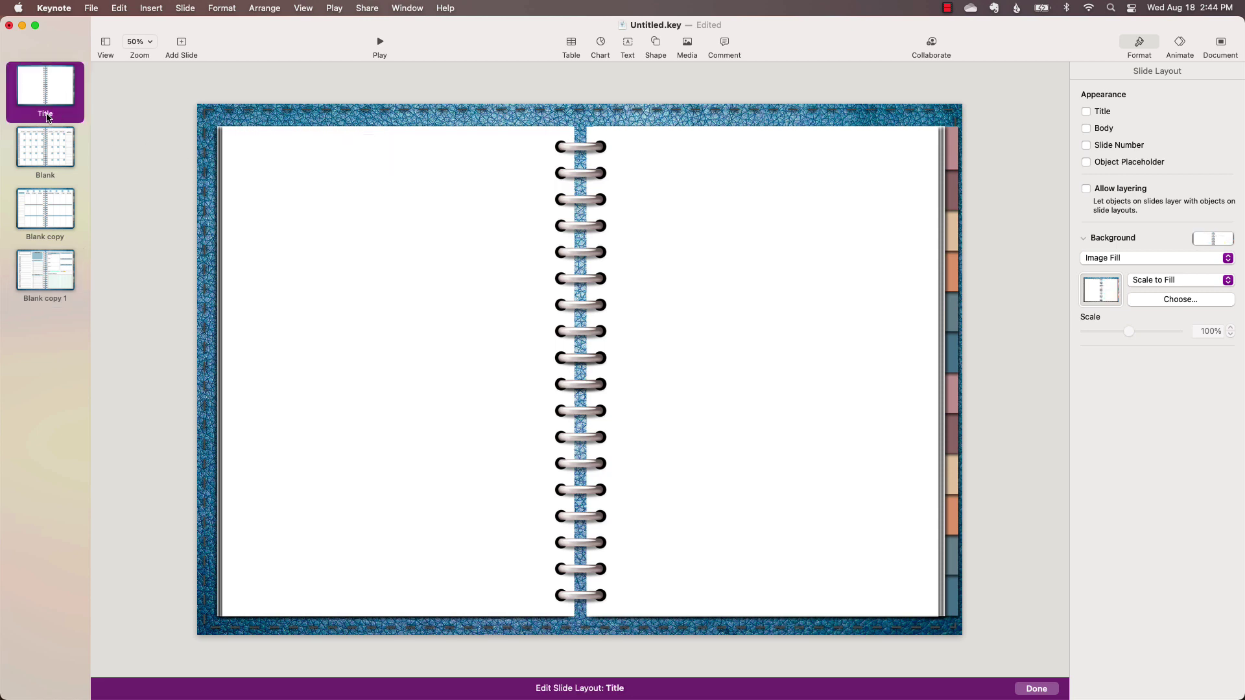
{"action": "double_click", "coordinate": [47, 115]}
{"action": "type", "text": "Master"}
{"action": "double_click", "coordinate": [43, 174]}
{"action": "type", "text": "Monthly"}
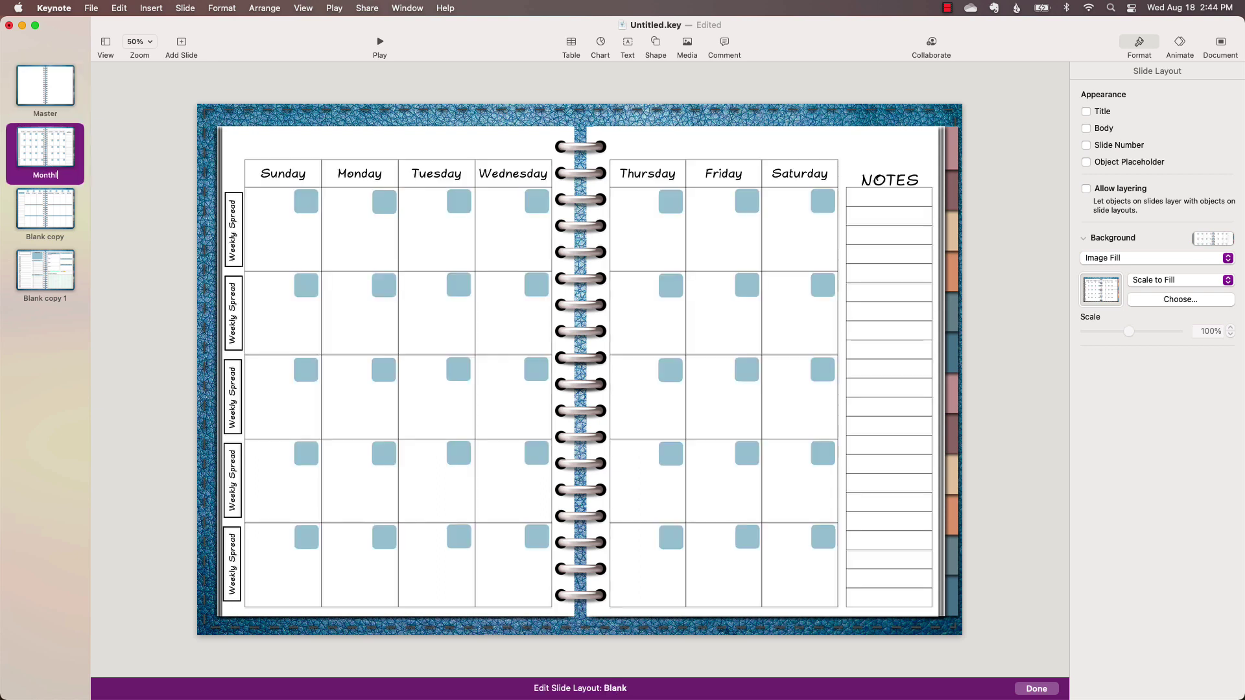
{"action": "key", "text": "Return"}
Step: Rename the Blank copy layout as Weekly and Blank copy 1 as Daily, and finish editing the slide layouts
{"action": "double_click", "coordinate": [37, 238]}
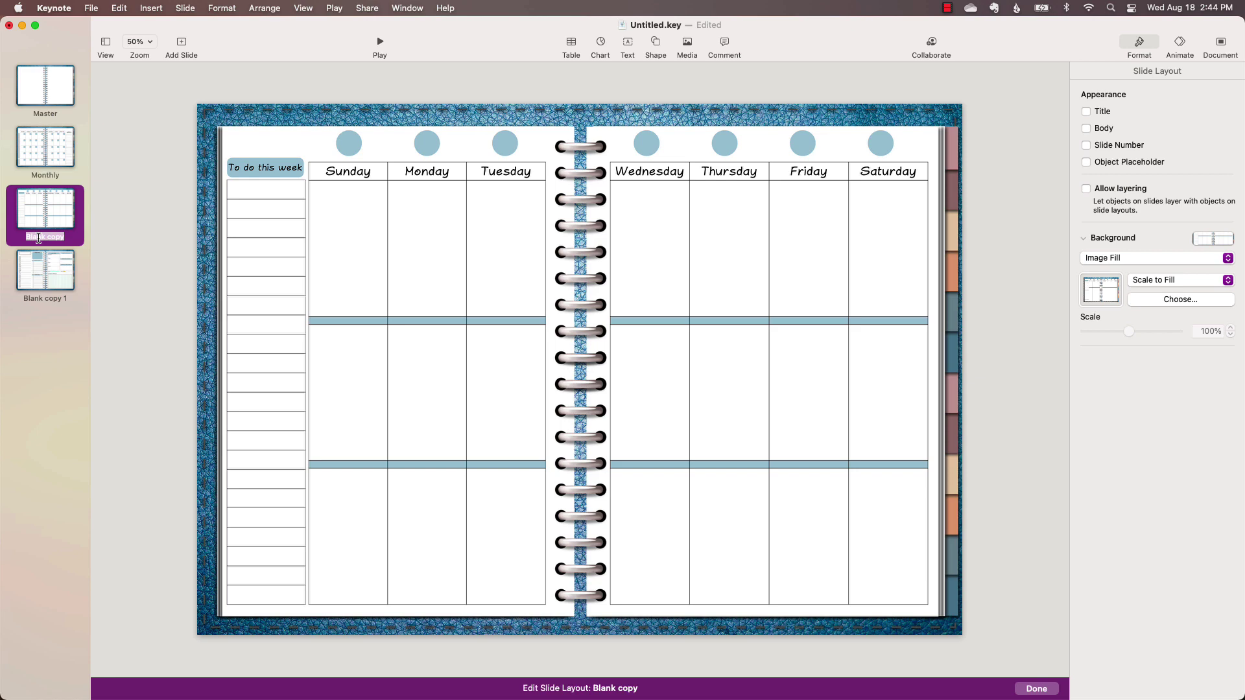
{"action": "type", "text": "Weekly"}
{"action": "double_click", "coordinate": [55, 298]}
{"action": "type", "text": "Daily"}
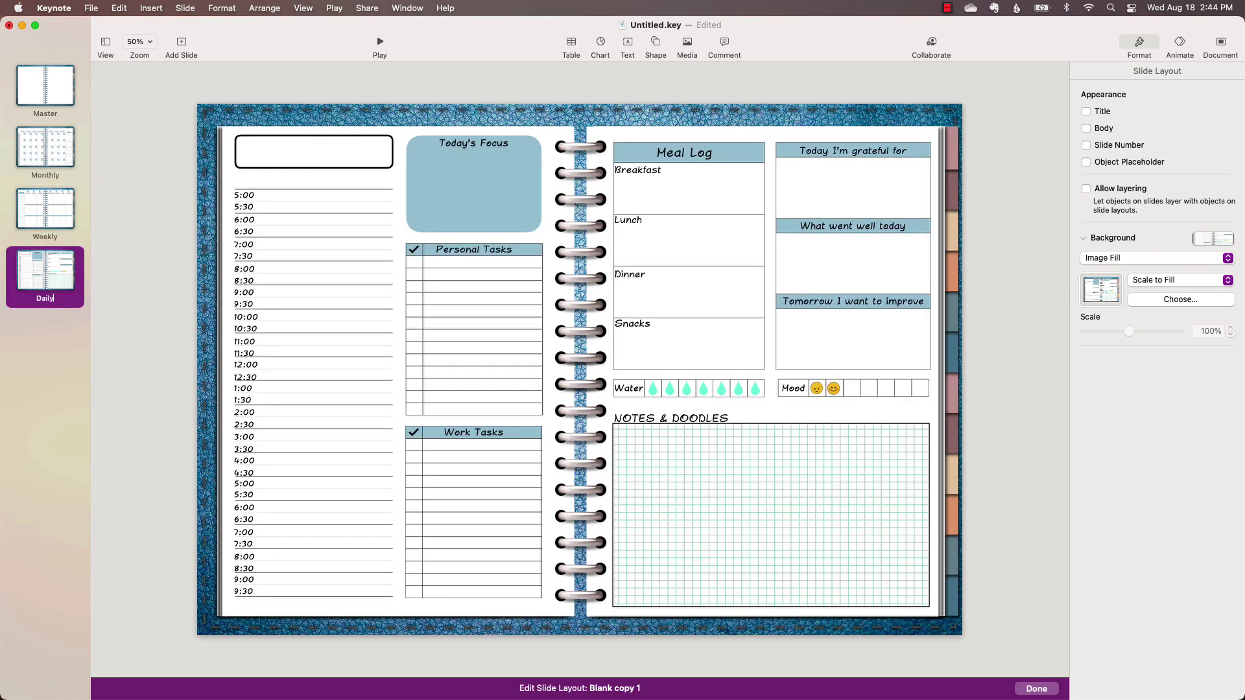
{"action": "left_click", "coordinate": [155, 267]}
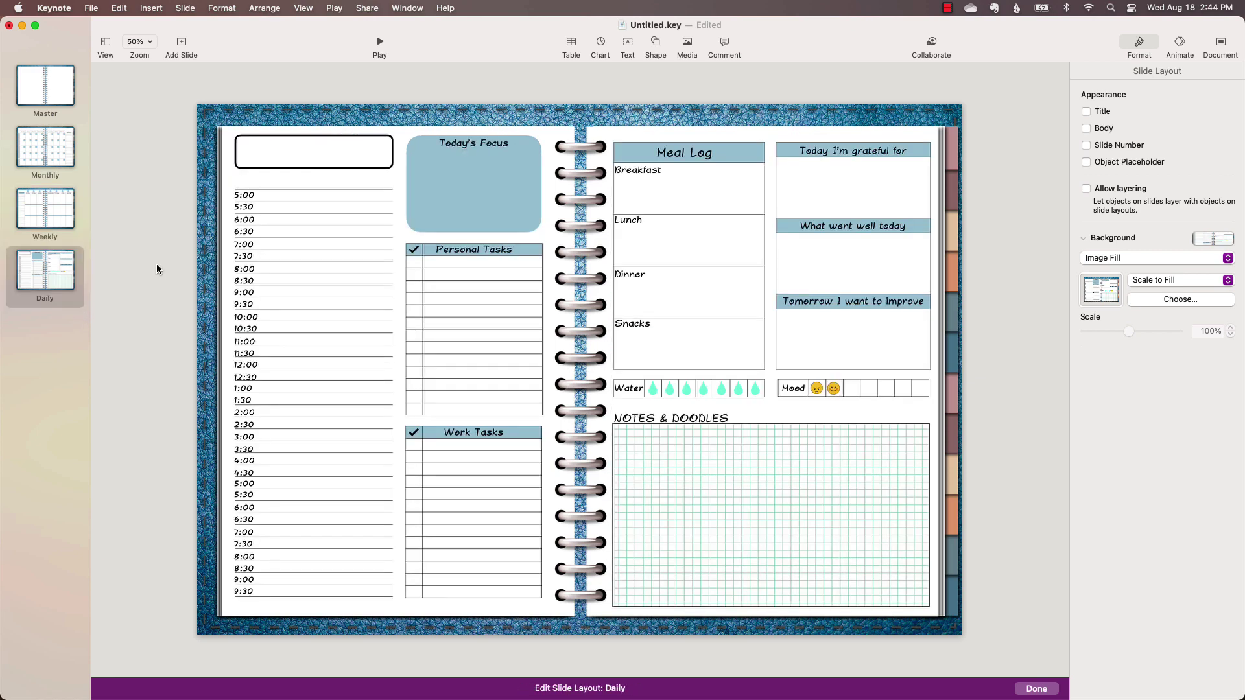
{"action": "left_click", "coordinate": [1035, 690]}
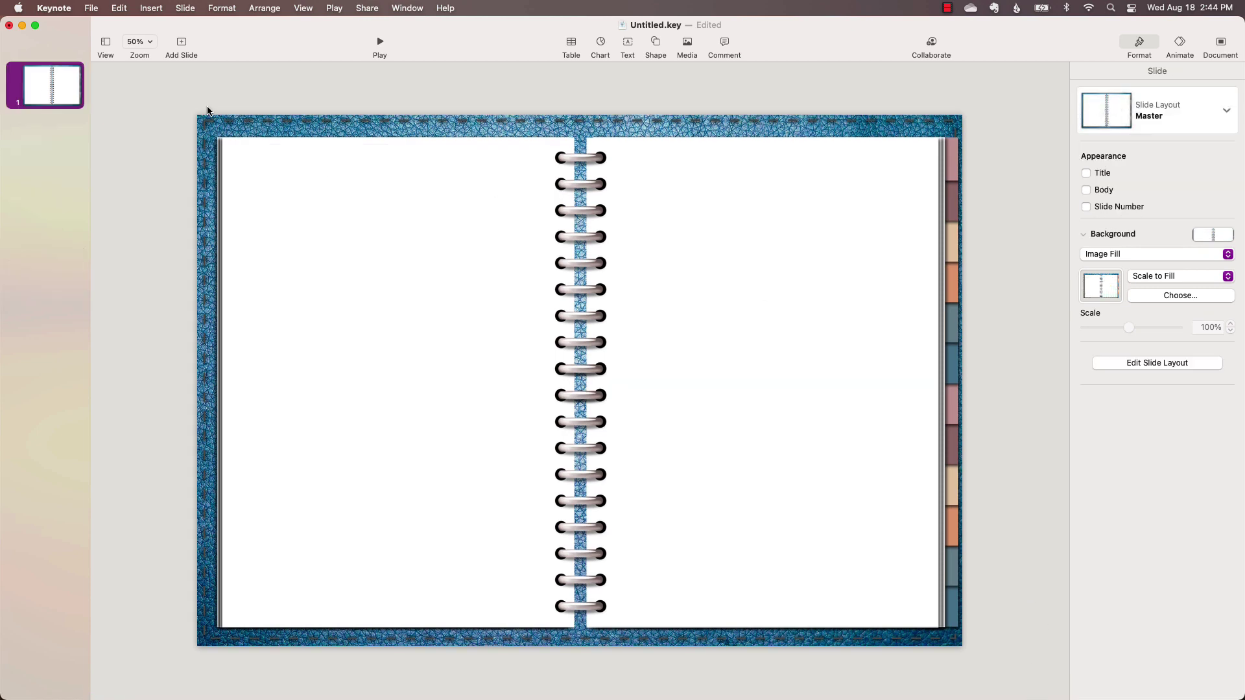
Step: Add a slide with the Monthly layout and delete the Master slide before it
{"action": "left_click", "coordinate": [183, 43]}
{"action": "left_click", "coordinate": [177, 102]}
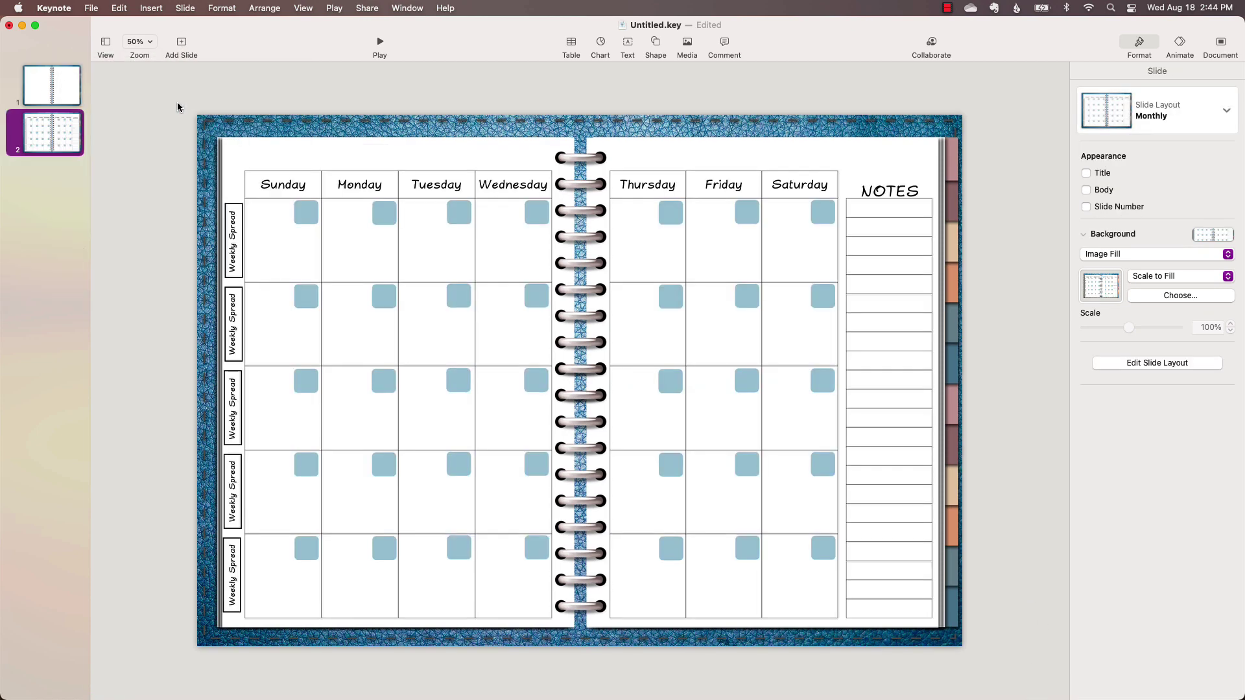
{"action": "left_click", "coordinate": [71, 83]}
{"action": "key", "text": "Delete"}
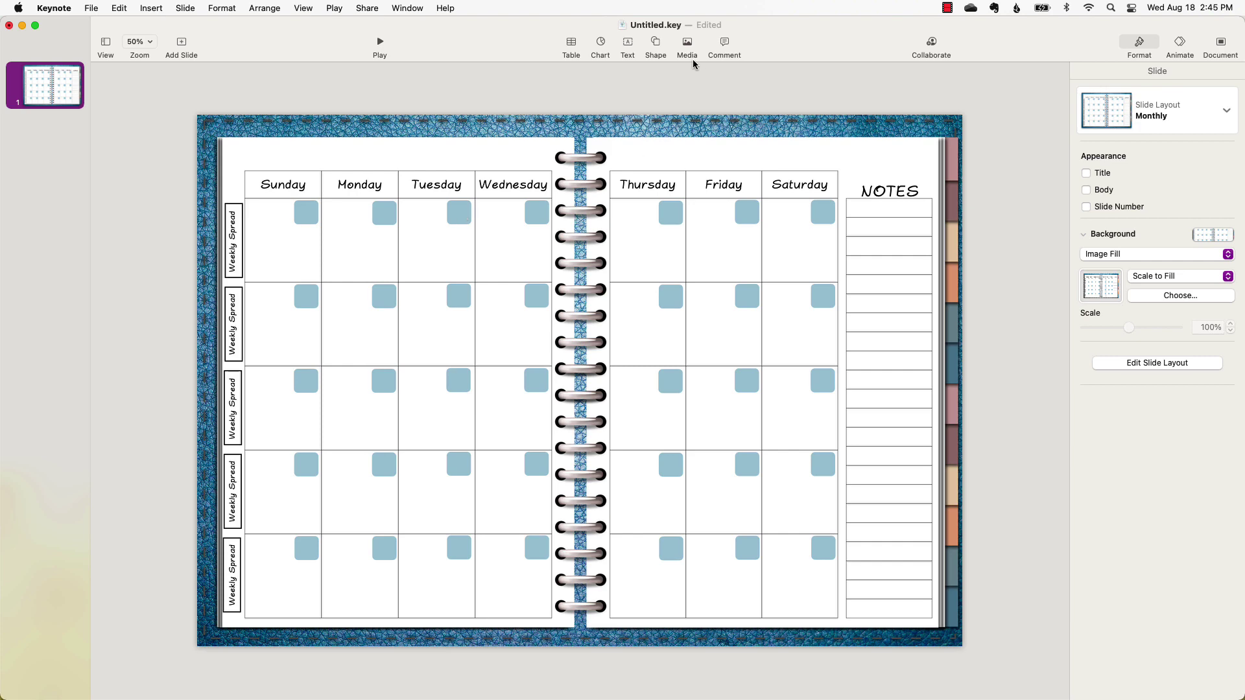
Step: Insert a square shape, fit it over the first Sunday date box, and set its fill to No Fill
{"action": "left_click", "coordinate": [657, 44]}
{"action": "left_click", "coordinate": [654, 145]}
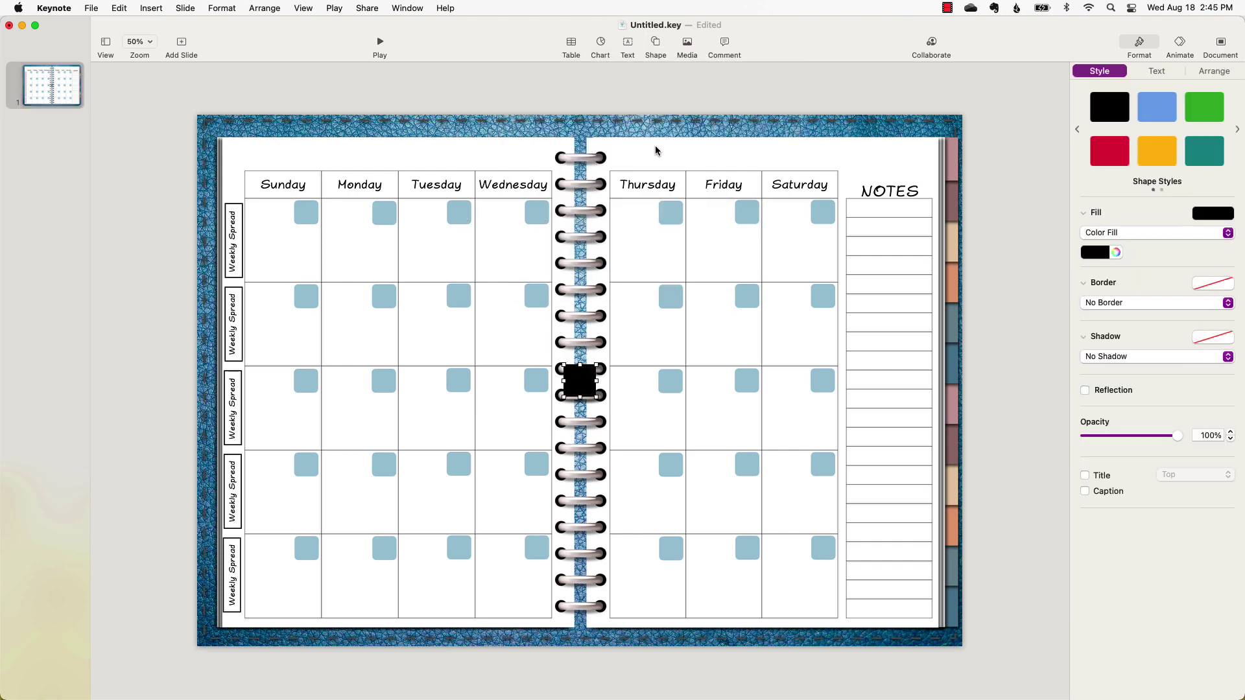
{"action": "left_click_drag", "start_coordinate": [585, 383], "coordinate": [311, 218]}
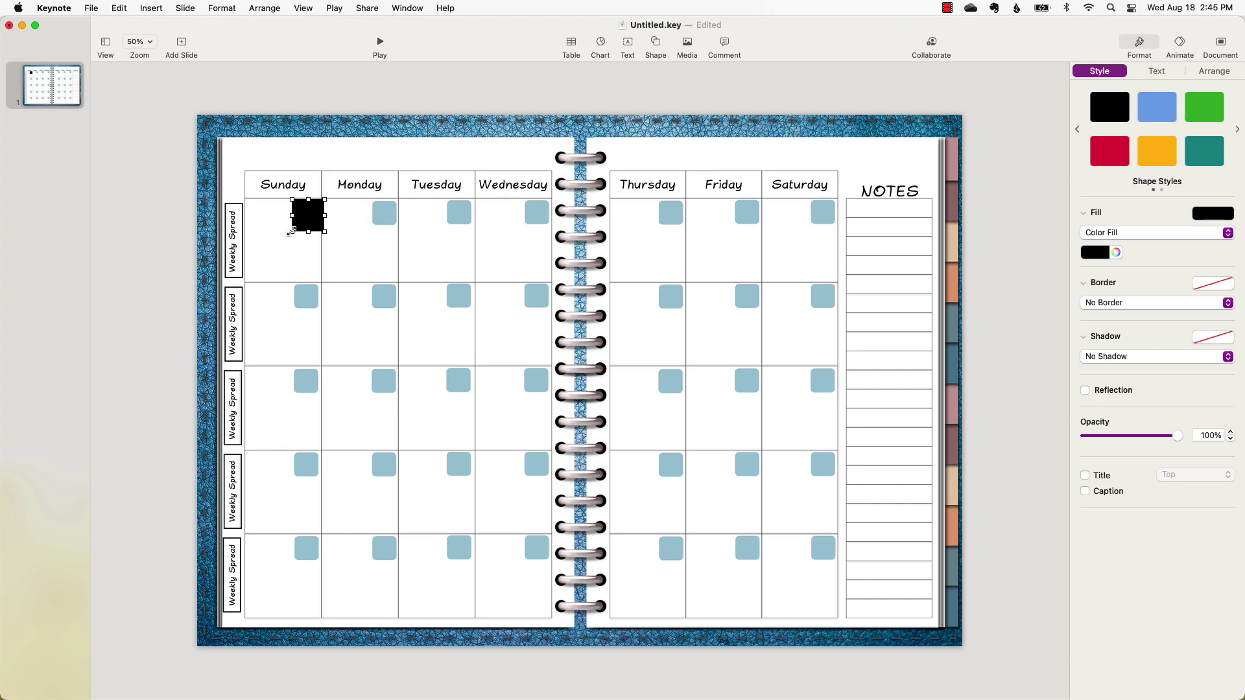
{"action": "left_click_drag", "start_coordinate": [292, 231], "coordinate": [306, 222]}
{"action": "left_click", "coordinate": [1113, 237]}
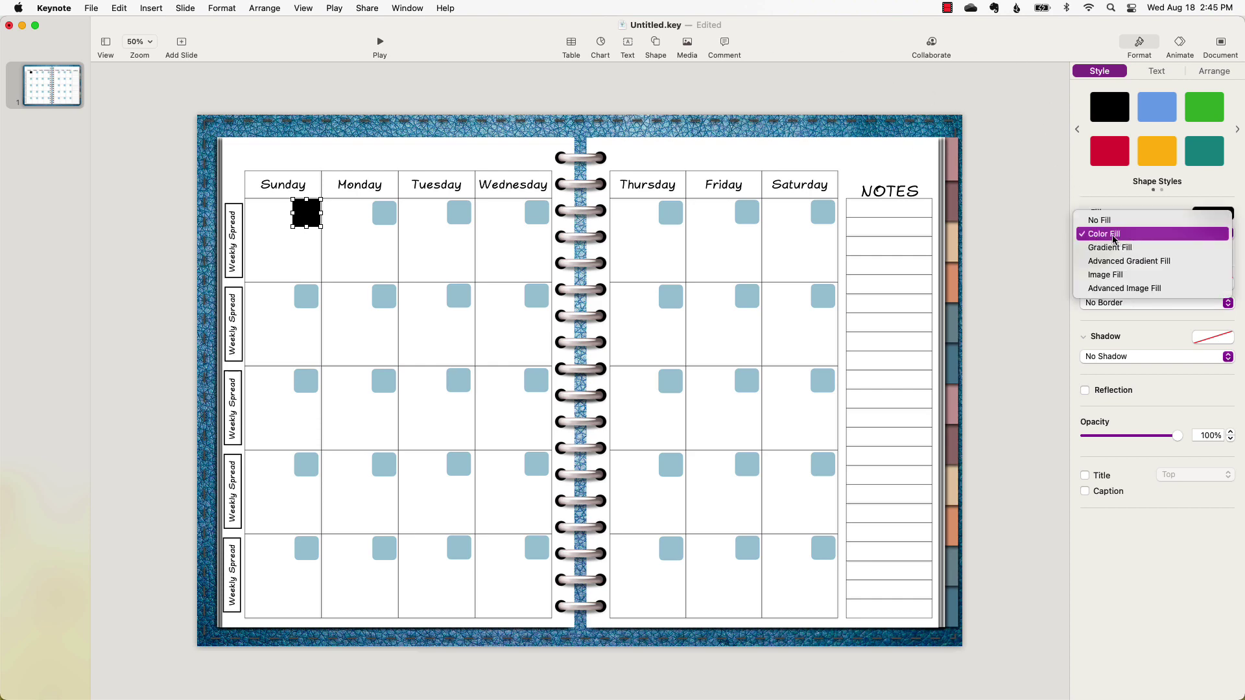
{"action": "left_click", "coordinate": [1101, 220]}
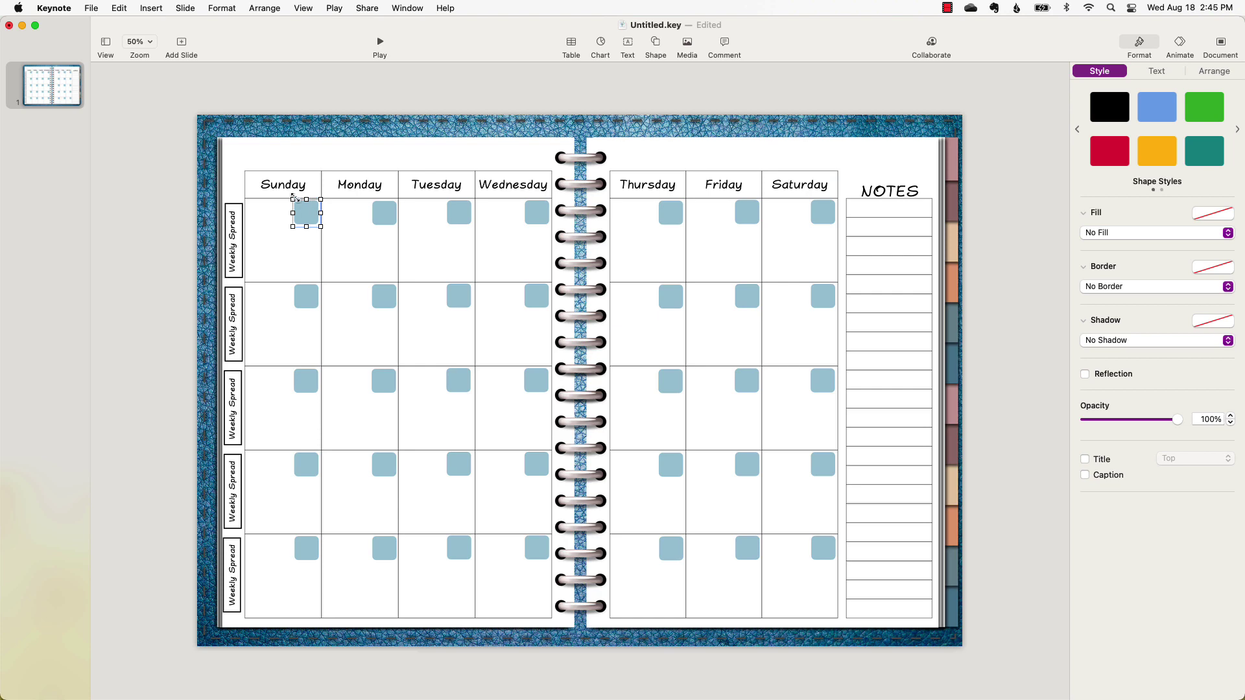
Step: Duplicate the clear square and place the copy over the first Monday date box
{"action": "left_click", "coordinate": [318, 225]}
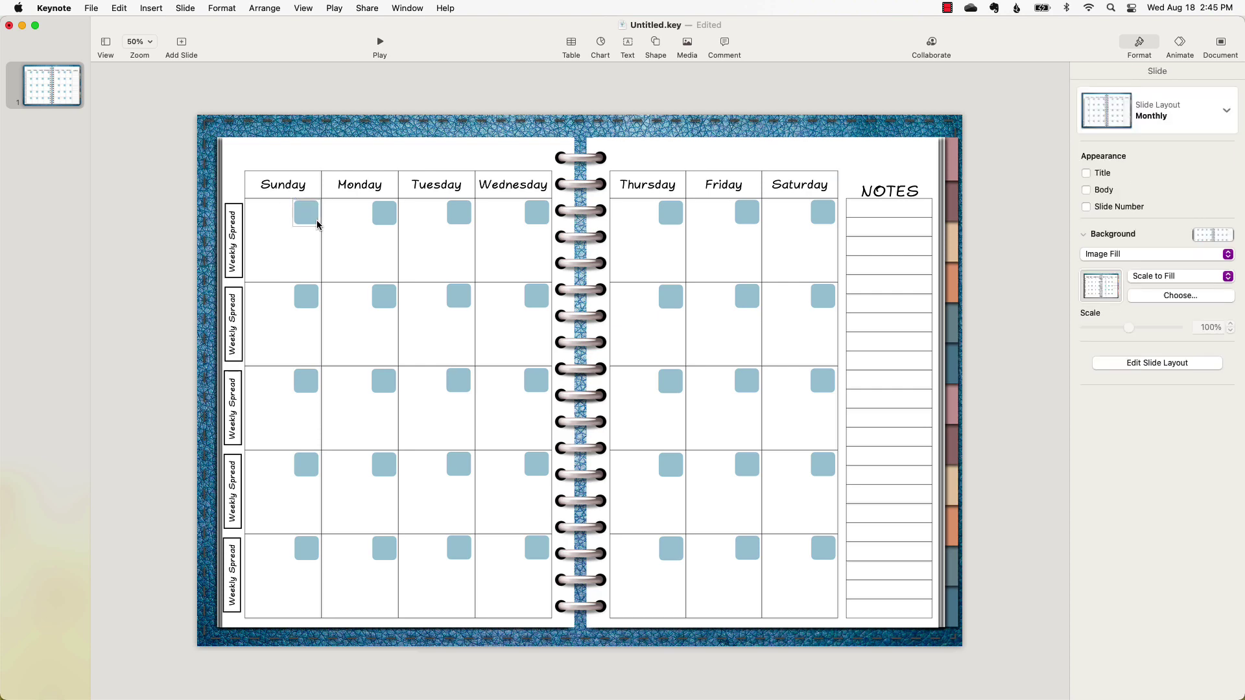
{"action": "left_click", "coordinate": [307, 221]}
{"action": "key", "text": "super+d"}
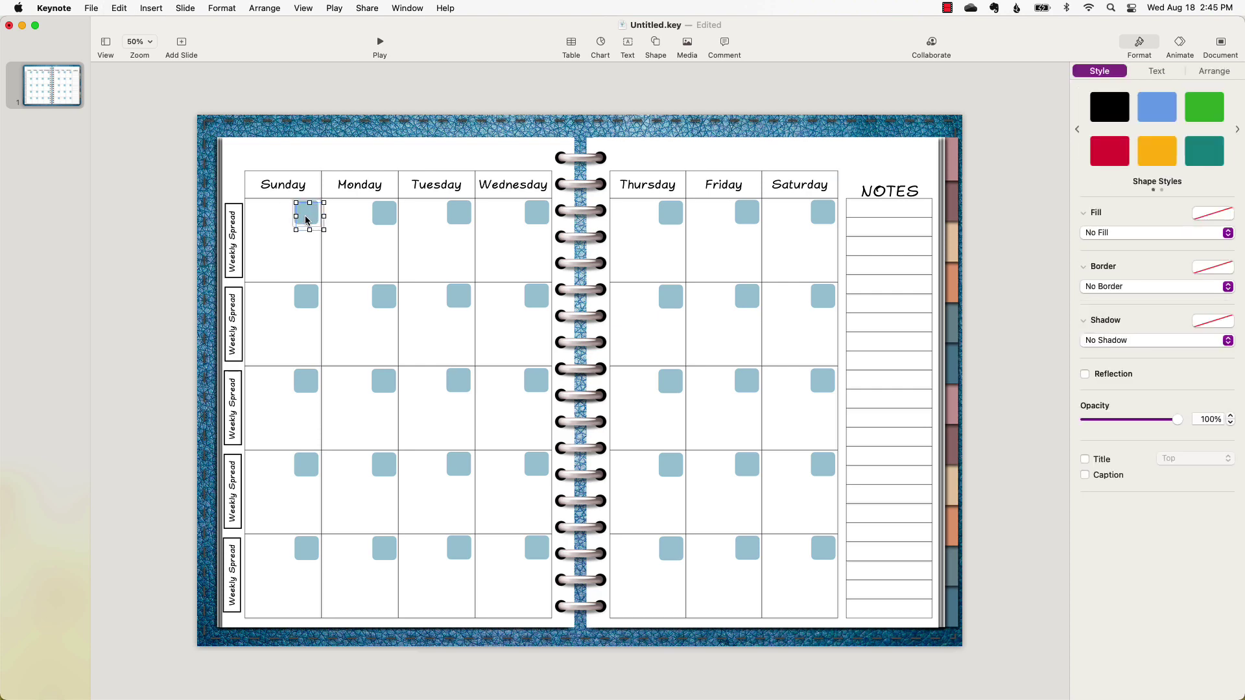
{"action": "left_click_drag", "start_coordinate": [307, 220], "coordinate": [383, 220]}
{"action": "left_click", "coordinate": [409, 257]}
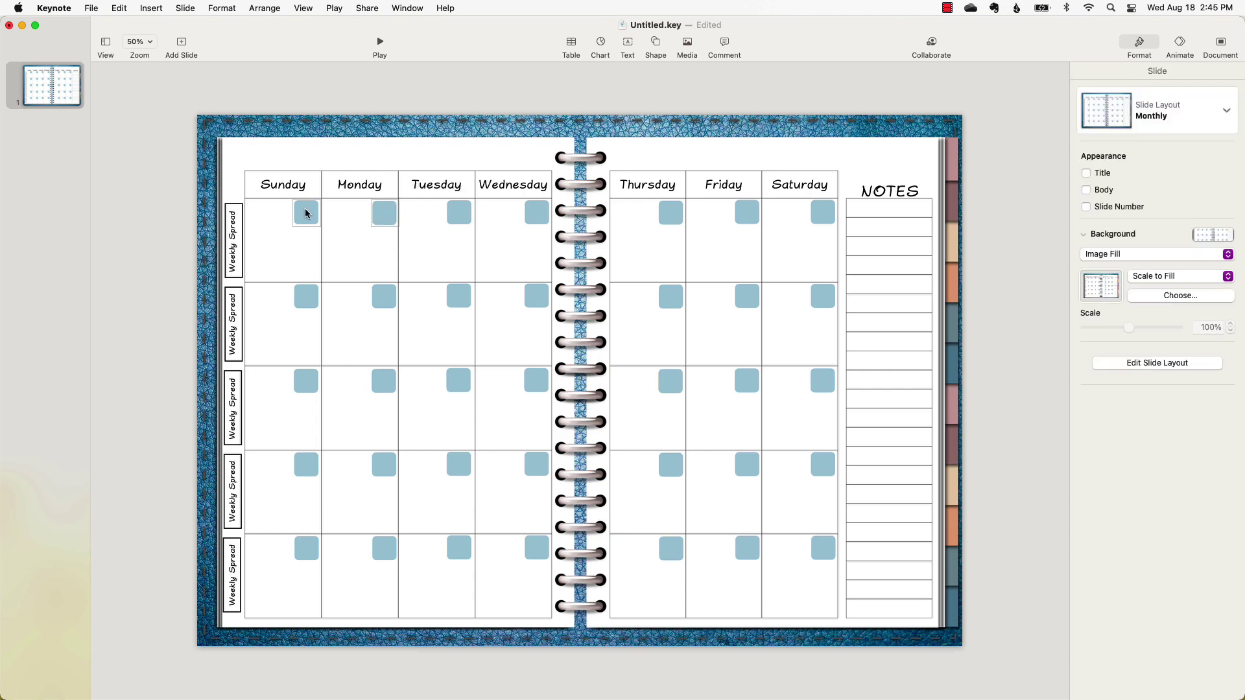
Step: Duplicate the Sunday and Monday squares together and place the copies over the first Tuesday and Wednesday date boxes
{"action": "left_click", "coordinate": [307, 213]}
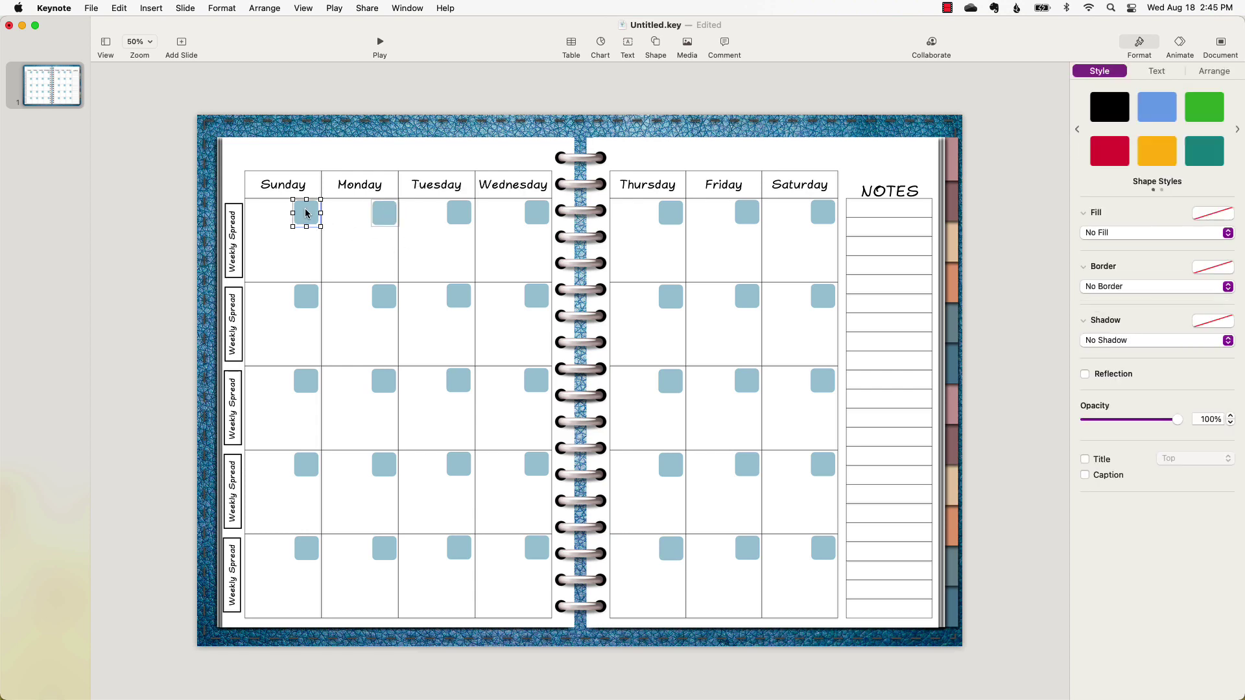
{"action": "left_click", "coordinate": [387, 212], "text": "shift"}
{"action": "key", "text": "super+d"}
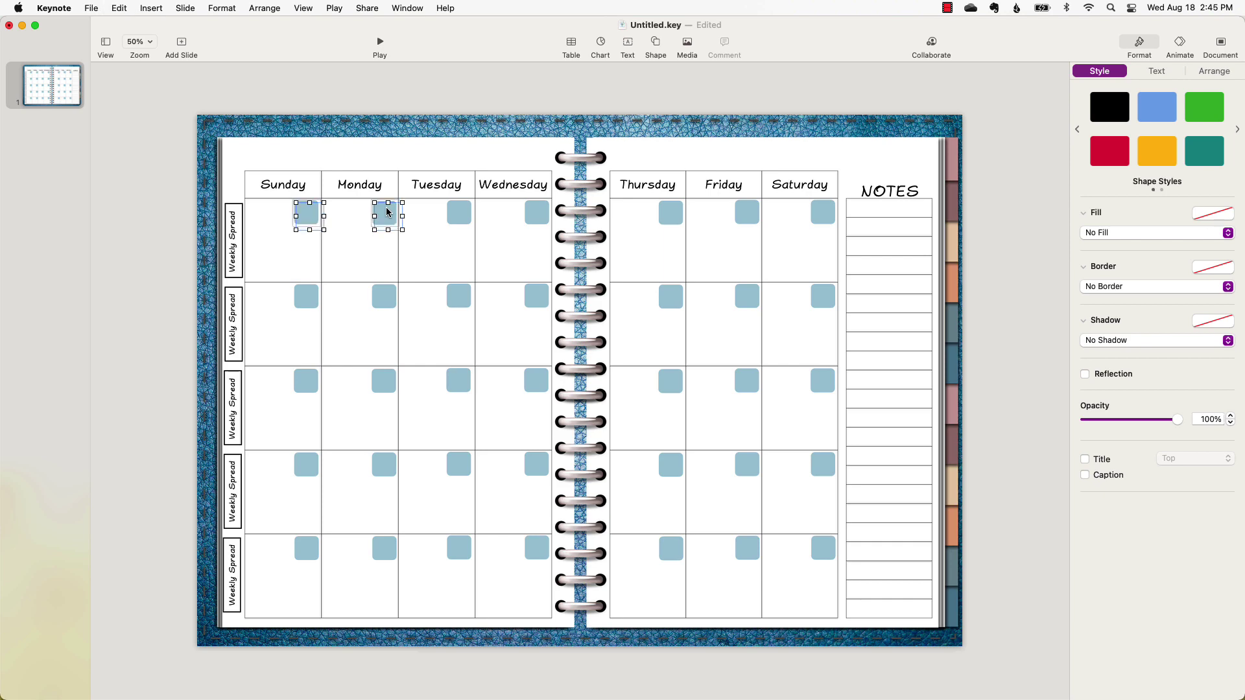
{"action": "left_click_drag", "start_coordinate": [389, 222], "coordinate": [534, 213]}
{"action": "left_click", "coordinate": [411, 208]}
Step: Duplicate the Monday, Tuesday and Wednesday squares and place the copies over the first Thursday, Friday and Saturday date boxes
{"action": "left_click", "coordinate": [391, 223]}
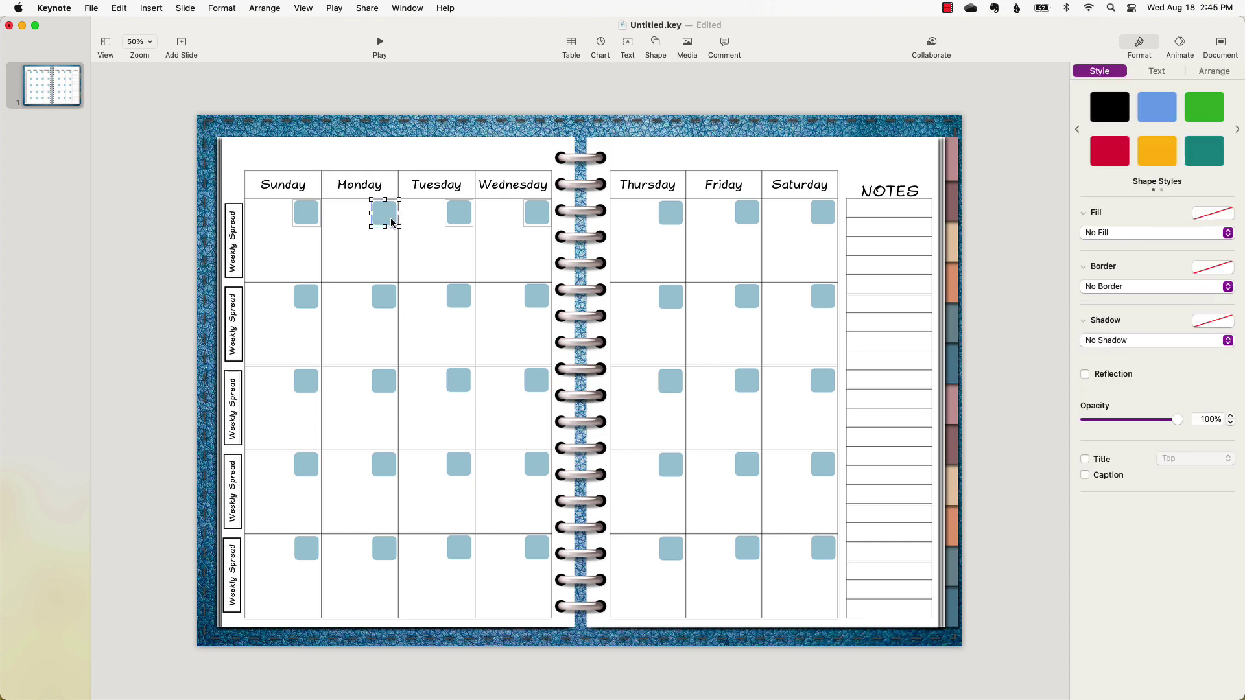
{"action": "left_click", "coordinate": [462, 218], "text": "shift"}
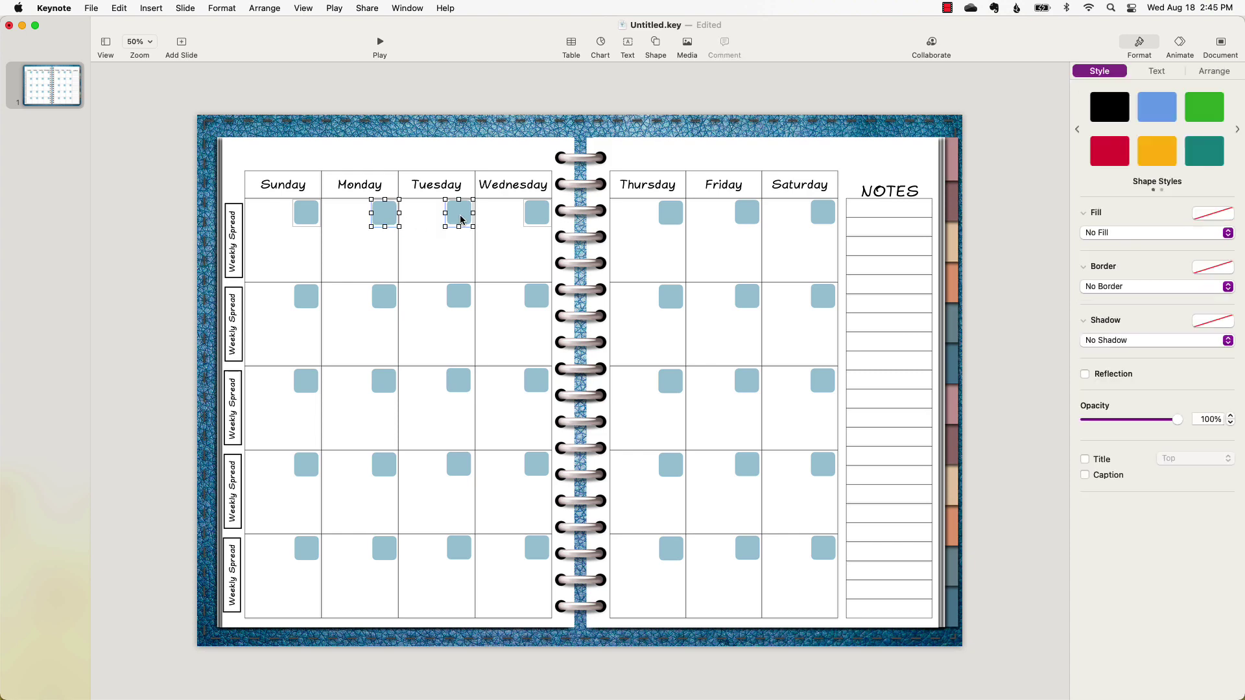
{"action": "left_click", "coordinate": [543, 215], "text": "shift"}
{"action": "left_click_drag", "start_coordinate": [543, 215], "coordinate": [822, 209]}
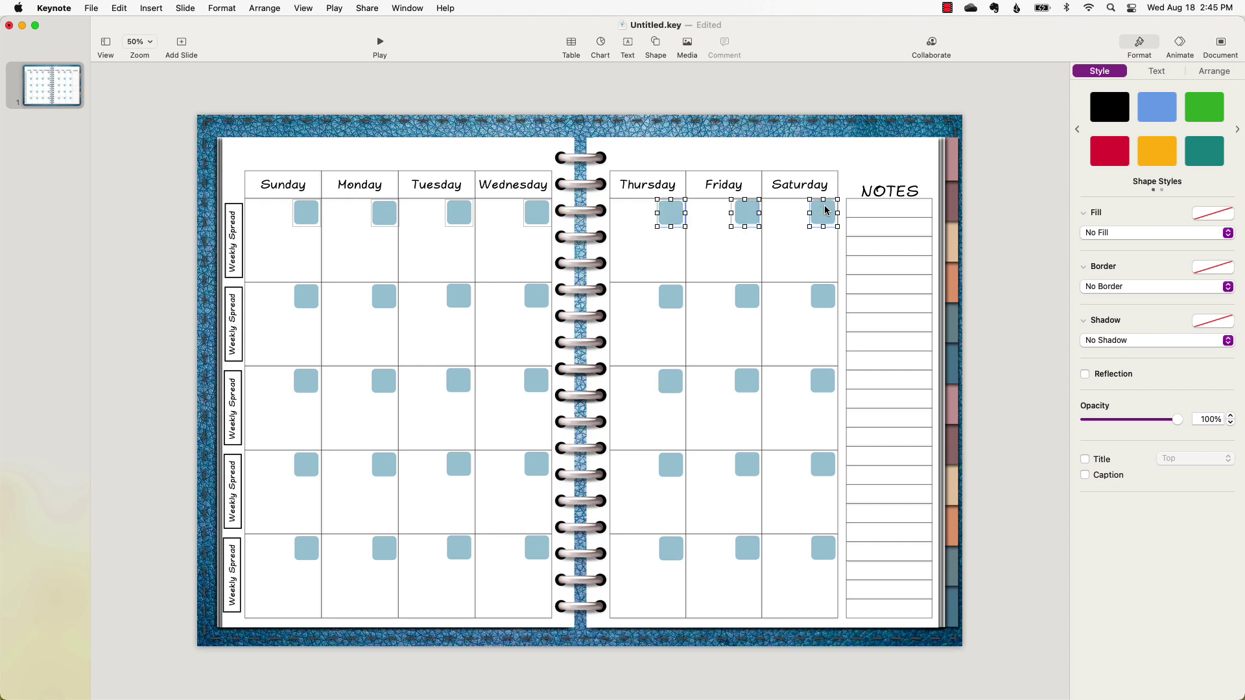
Step: Duplicate the row of seven clear squares and place the copies over the date boxes in the four remaining weeks
{"action": "left_click", "coordinate": [308, 220]}
{"action": "left_click", "coordinate": [383, 215], "text": "shift"}
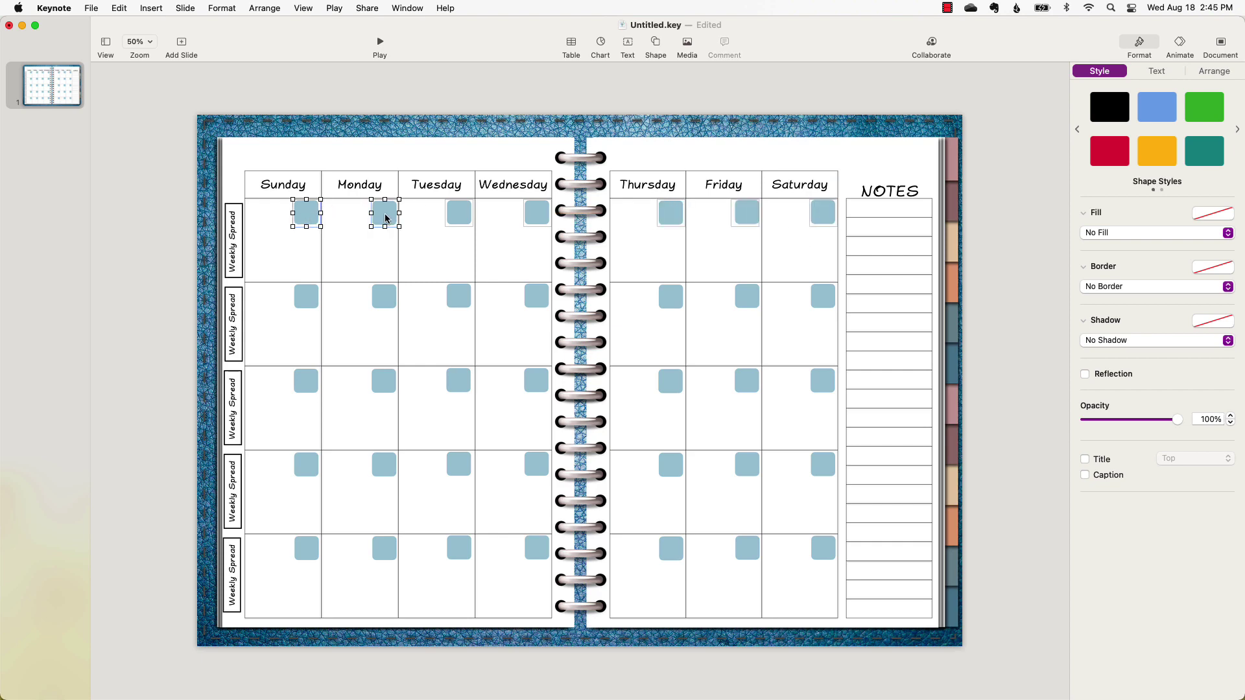
{"action": "left_click", "coordinate": [455, 215], "text": "shift"}
{"action": "left_click", "coordinate": [534, 216], "text": "shift"}
{"action": "left_click", "coordinate": [677, 214], "text": "shift"}
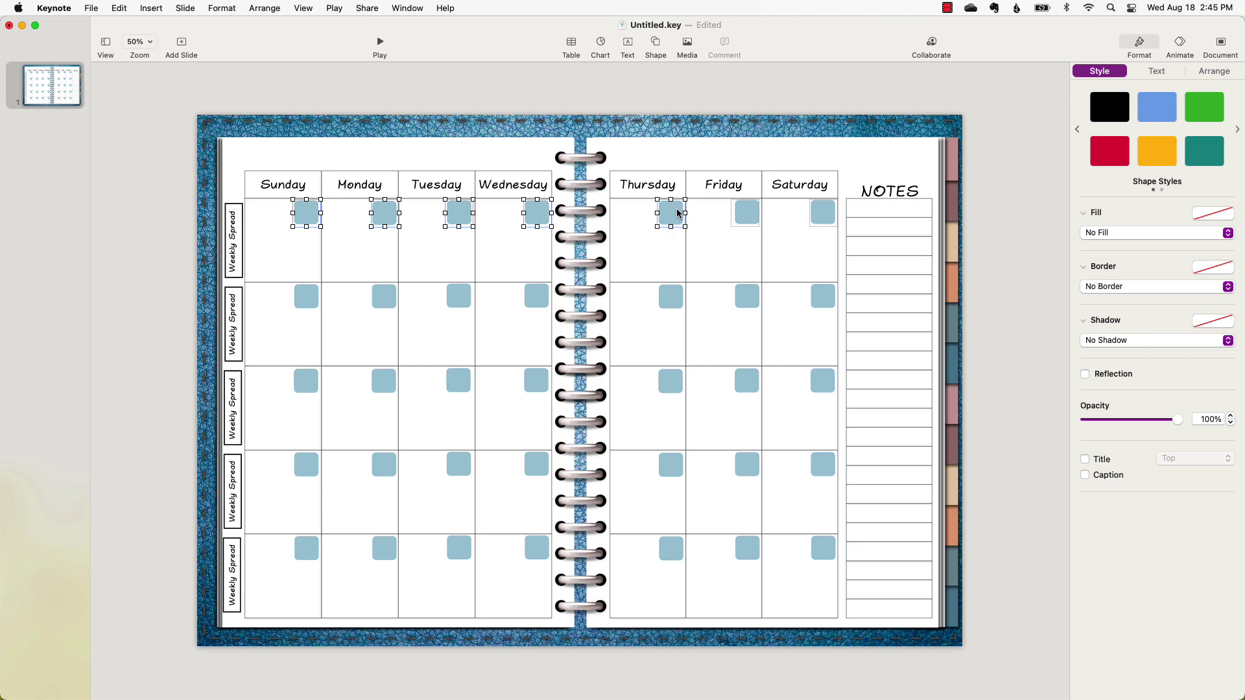
{"action": "left_click", "coordinate": [747, 214], "text": "shift"}
{"action": "left_click", "coordinate": [823, 216], "text": "shift"}
{"action": "key", "text": "shift+Right"}
{"action": "key", "text": "shift+Down"}
{"action": "left_click_drag", "start_coordinate": [823, 216], "coordinate": [819, 299]}
{"action": "left_click", "coordinate": [529, 277]}
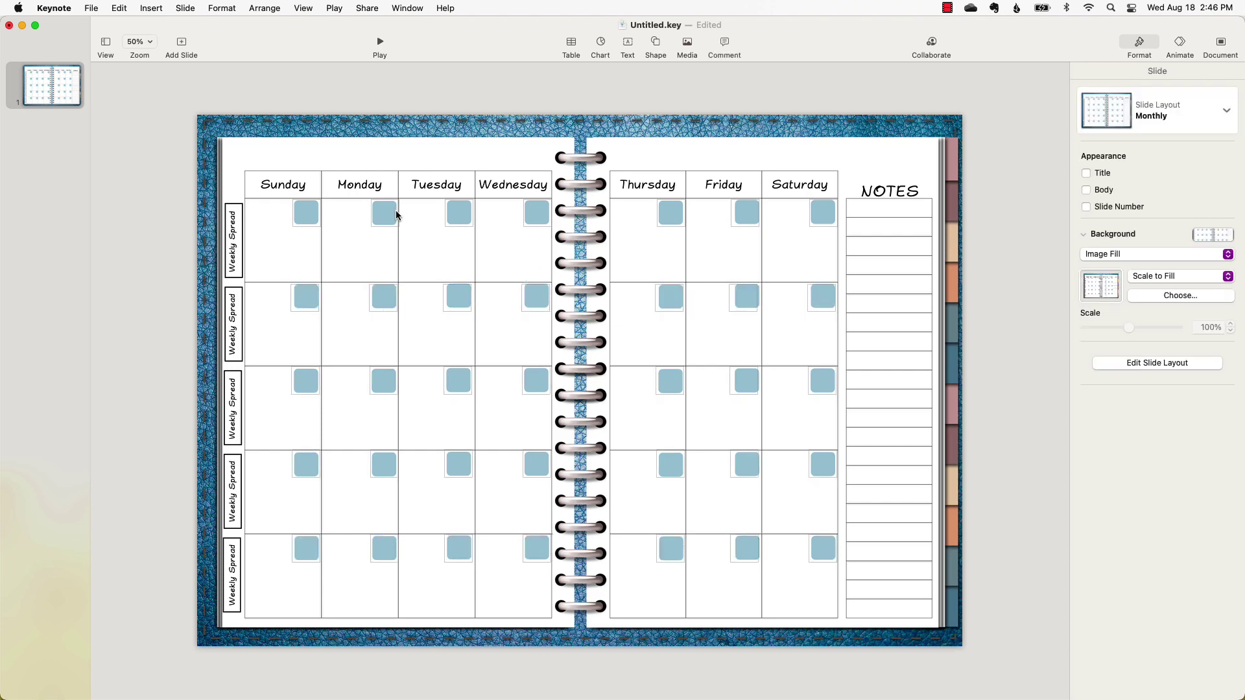
Step: Duplicate the first Sunday square and fit clear shapes over the first two Weekly Spread labels
{"action": "left_click", "coordinate": [309, 215]}
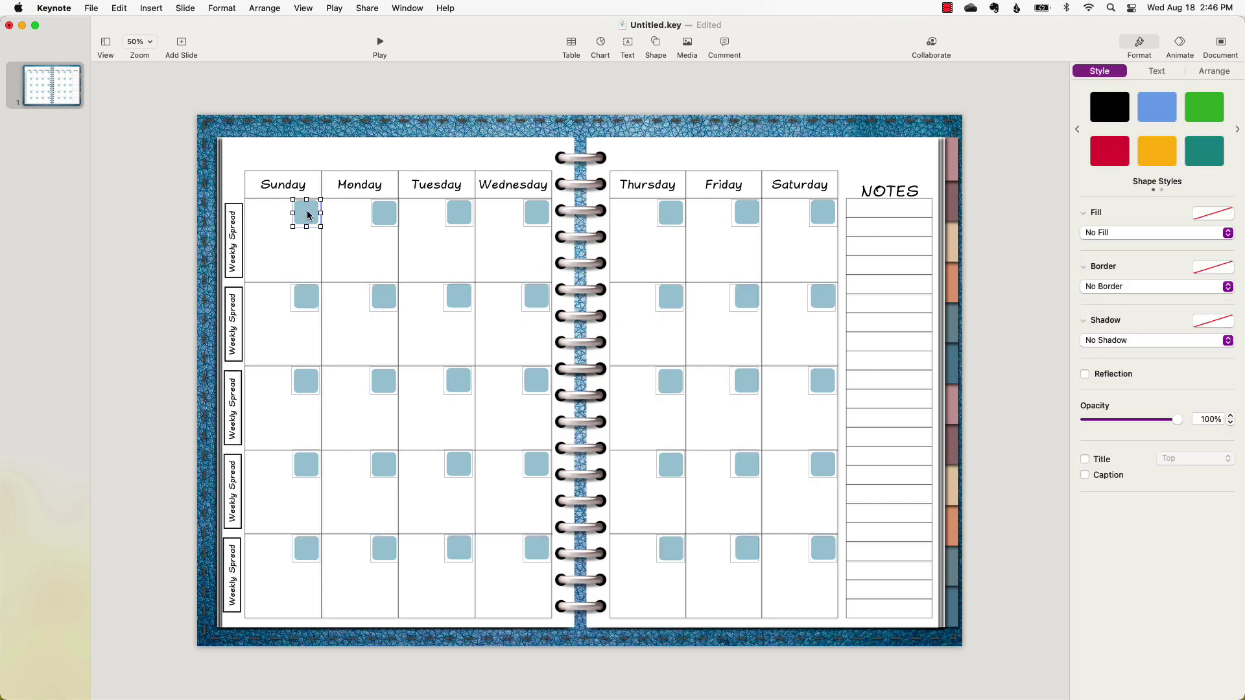
{"action": "left_click", "coordinate": [279, 253]}
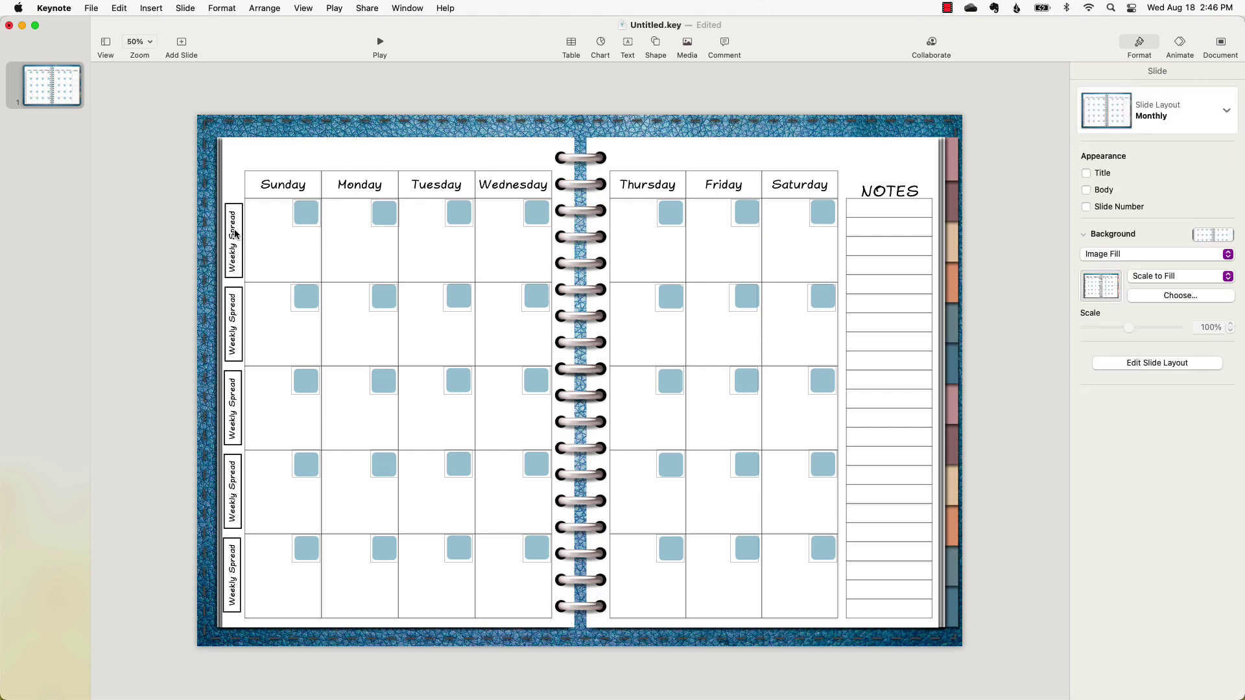
{"action": "left_click", "coordinate": [300, 217]}
{"action": "key", "text": "super+d"}
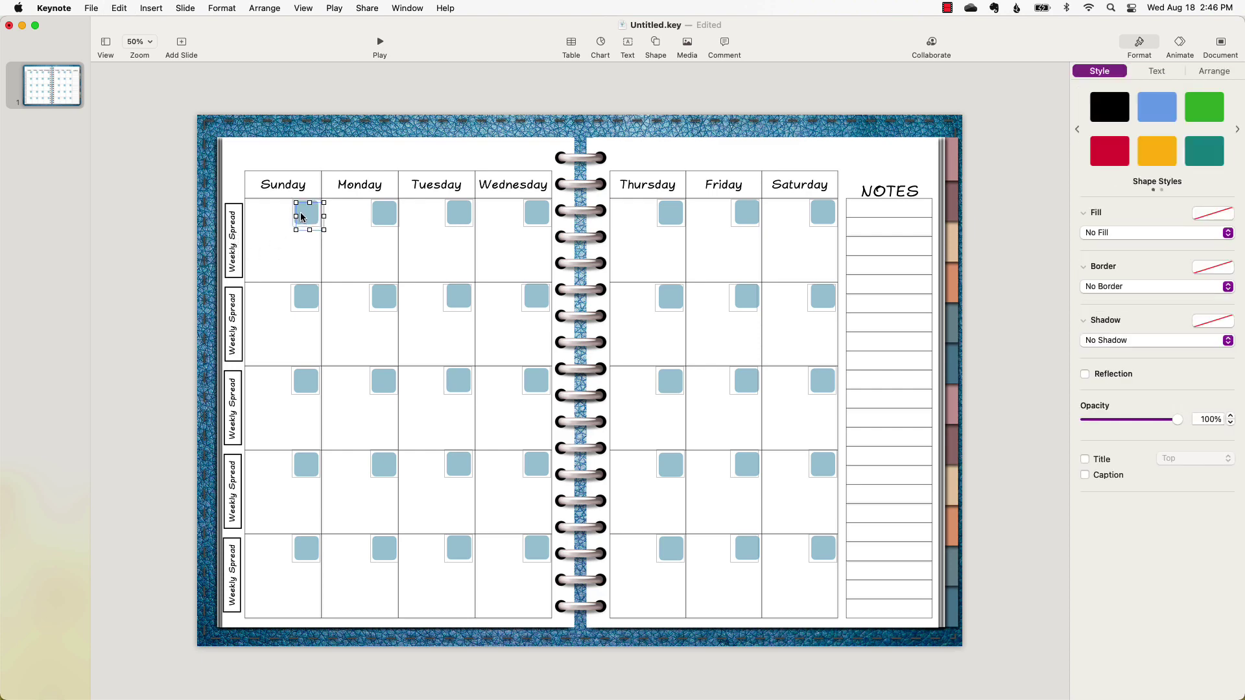
{"action": "left_click_drag", "start_coordinate": [301, 217], "coordinate": [232, 329]}
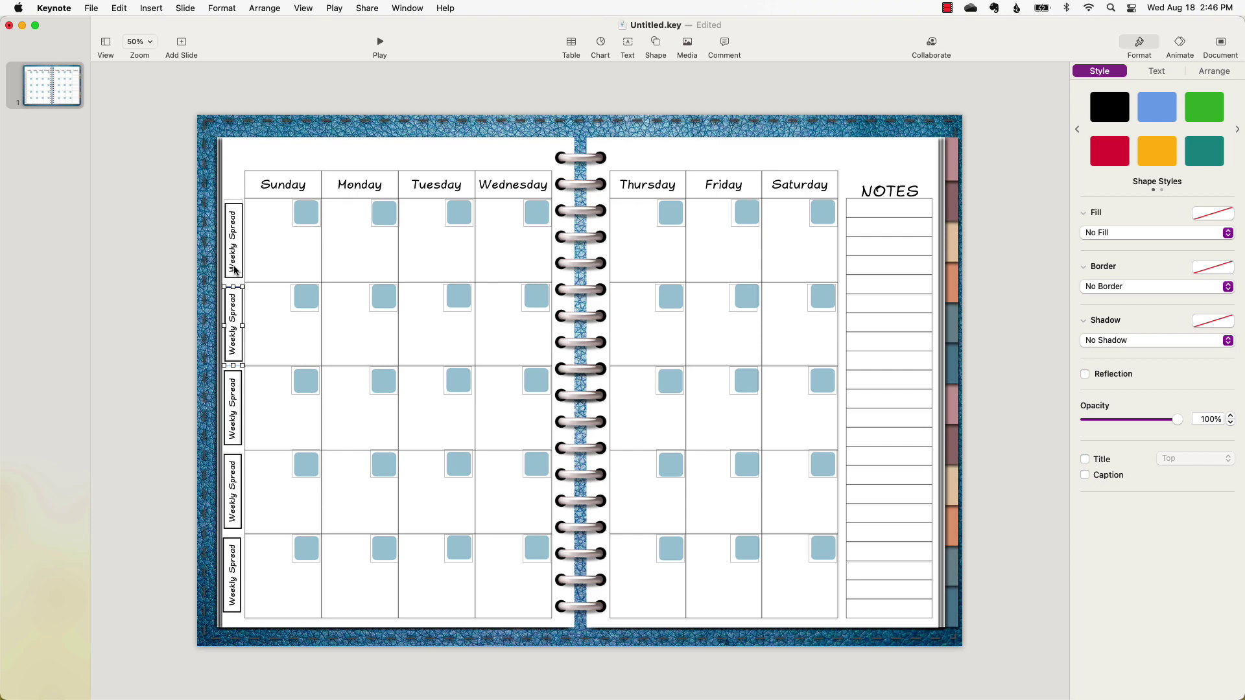
Step: Duplicate the clear label shapes and place the copies over the three remaining Weekly Spread labels
{"action": "key", "text": "super+v"}
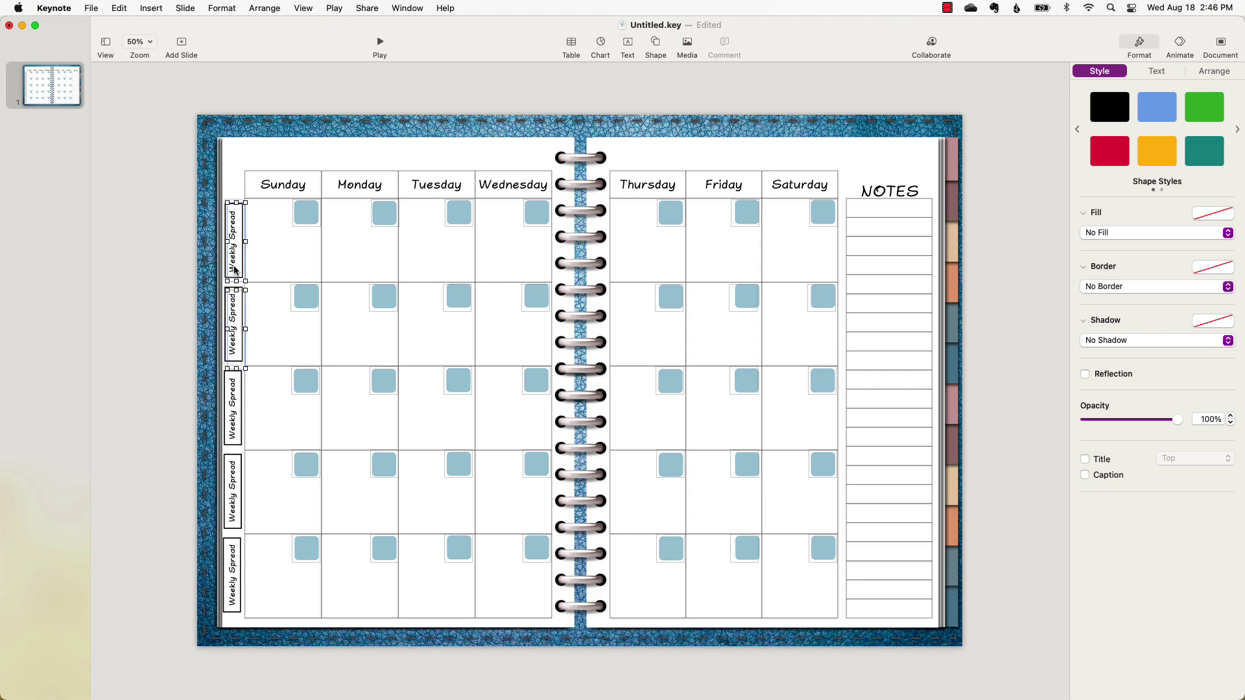
{"action": "left_click_drag", "start_coordinate": [234, 269], "coordinate": [232, 435]}
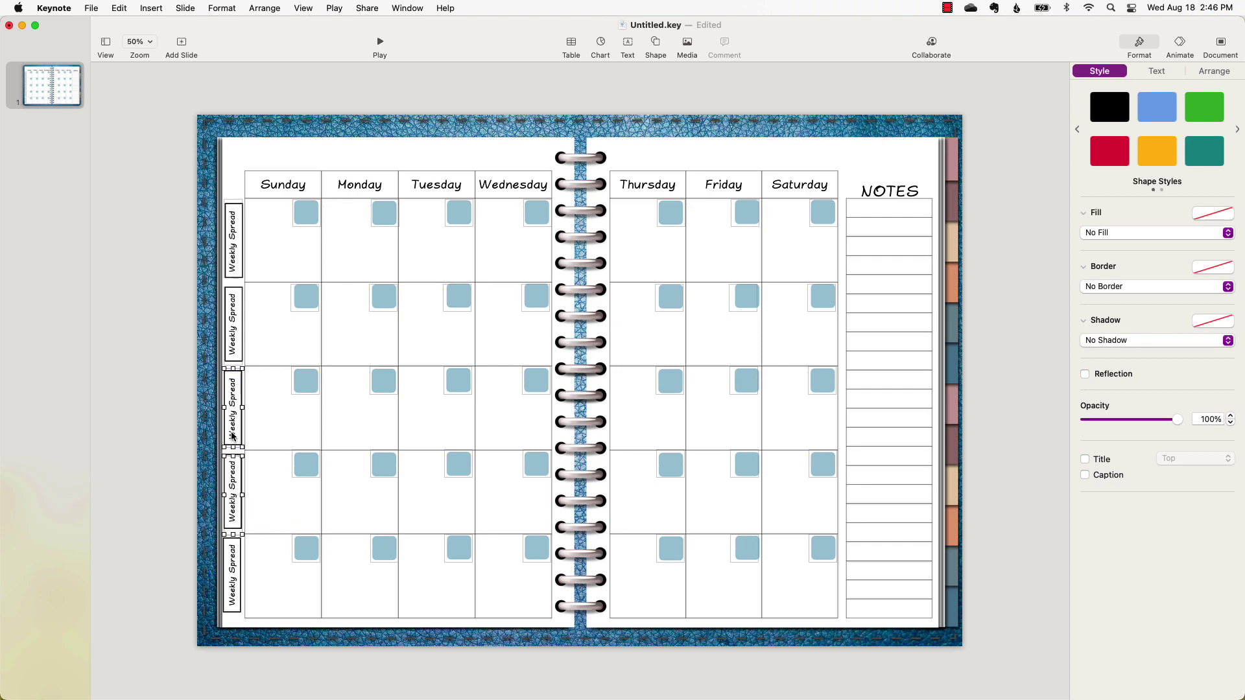
{"action": "left_click", "coordinate": [271, 485]}
{"action": "left_click", "coordinate": [227, 485]}
{"action": "left_click_drag", "start_coordinate": [227, 483], "coordinate": [232, 568]}
{"action": "left_click", "coordinate": [264, 569]}
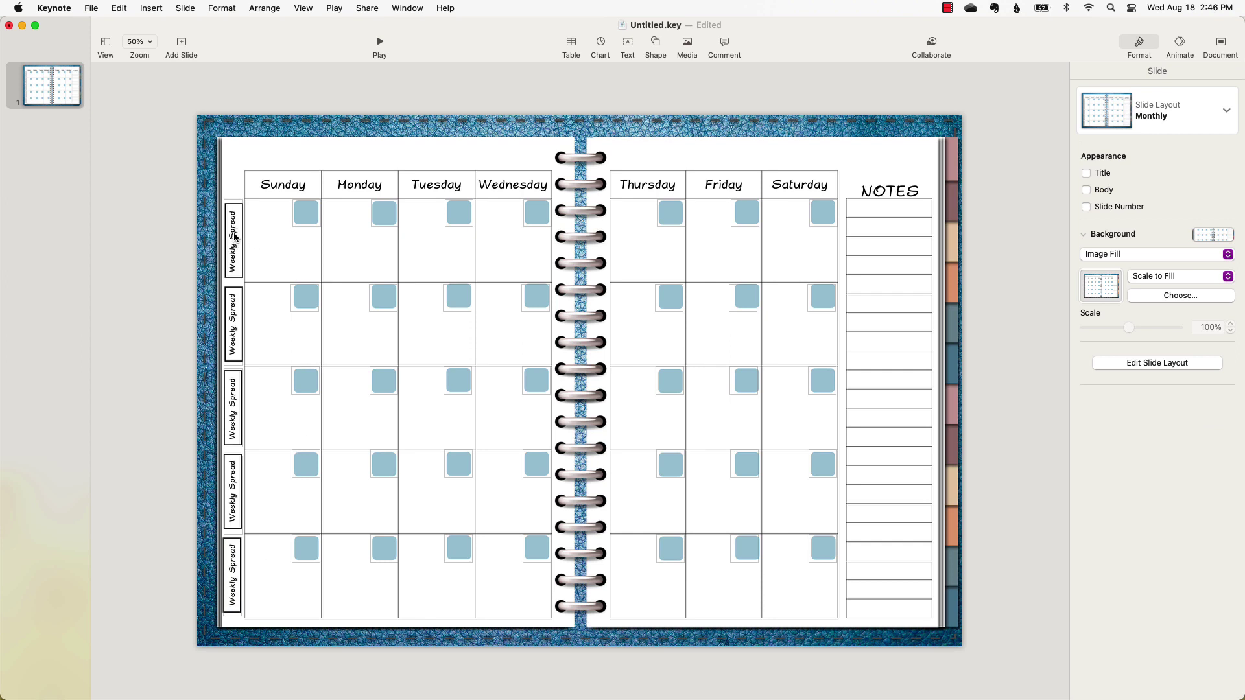
{"action": "left_click", "coordinate": [232, 256]}
{"action": "left_click", "coordinate": [233, 311]}
{"action": "left_click", "coordinate": [311, 164]}
Step: Add a text box reading January above the weekday headings, in the same handwritten style as the calendar
{"action": "left_click", "coordinate": [628, 41]}
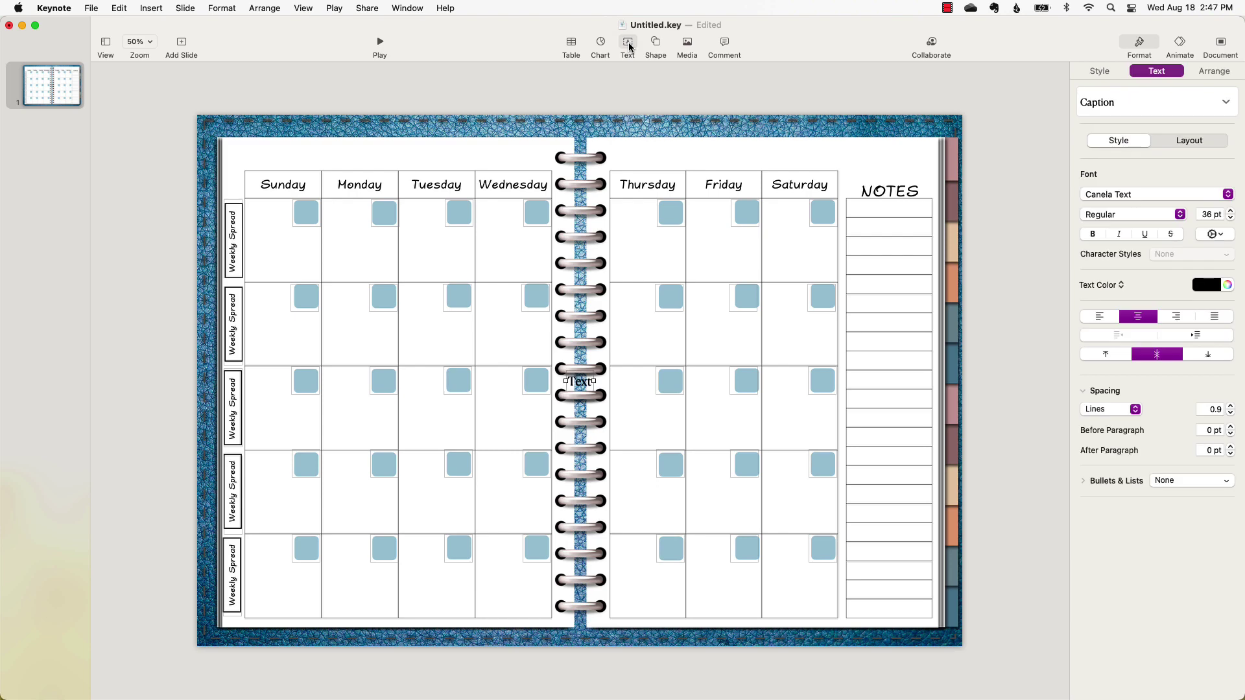
{"action": "left_click_drag", "start_coordinate": [583, 385], "coordinate": [407, 161]}
{"action": "left_click", "coordinate": [406, 163]}
{"action": "type", "text": "January"}
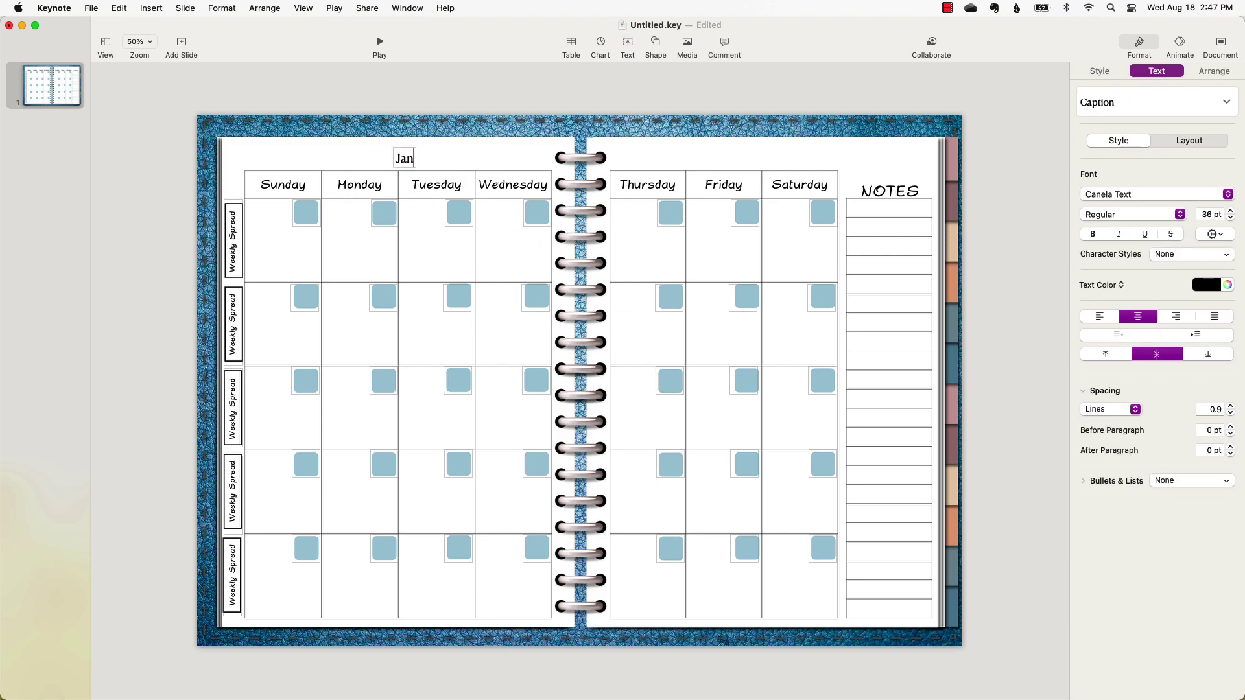
{"action": "left_click", "coordinate": [458, 157]}
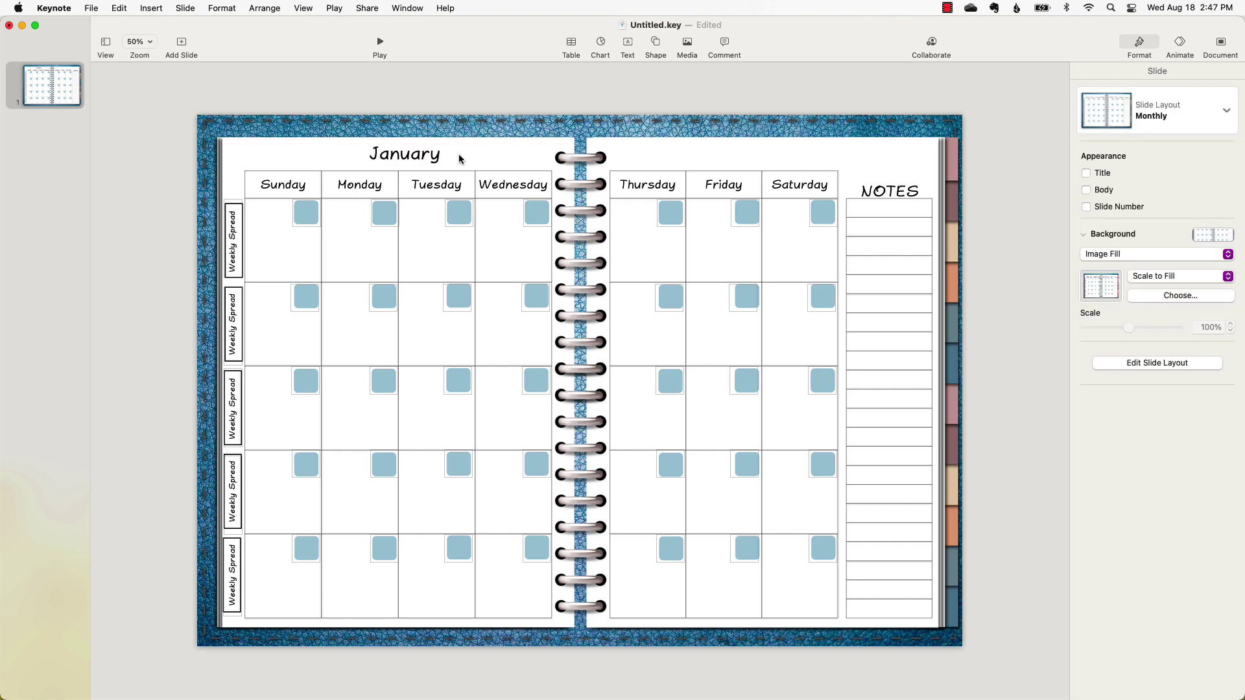
Step: Copy the January slide and paste it eleven times to make twelve monthly slides
{"action": "right_click", "coordinate": [70, 88]}
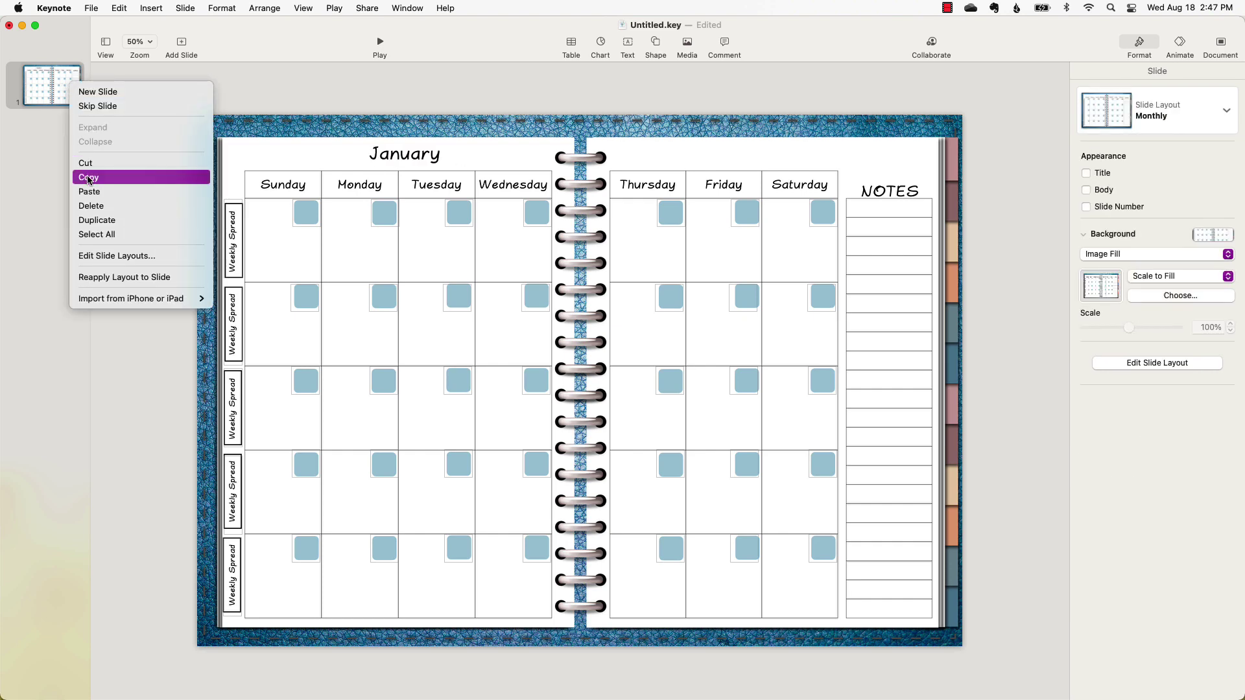
{"action": "left_click", "coordinate": [52, 134]}
{"action": "left_click", "coordinate": [55, 88]}
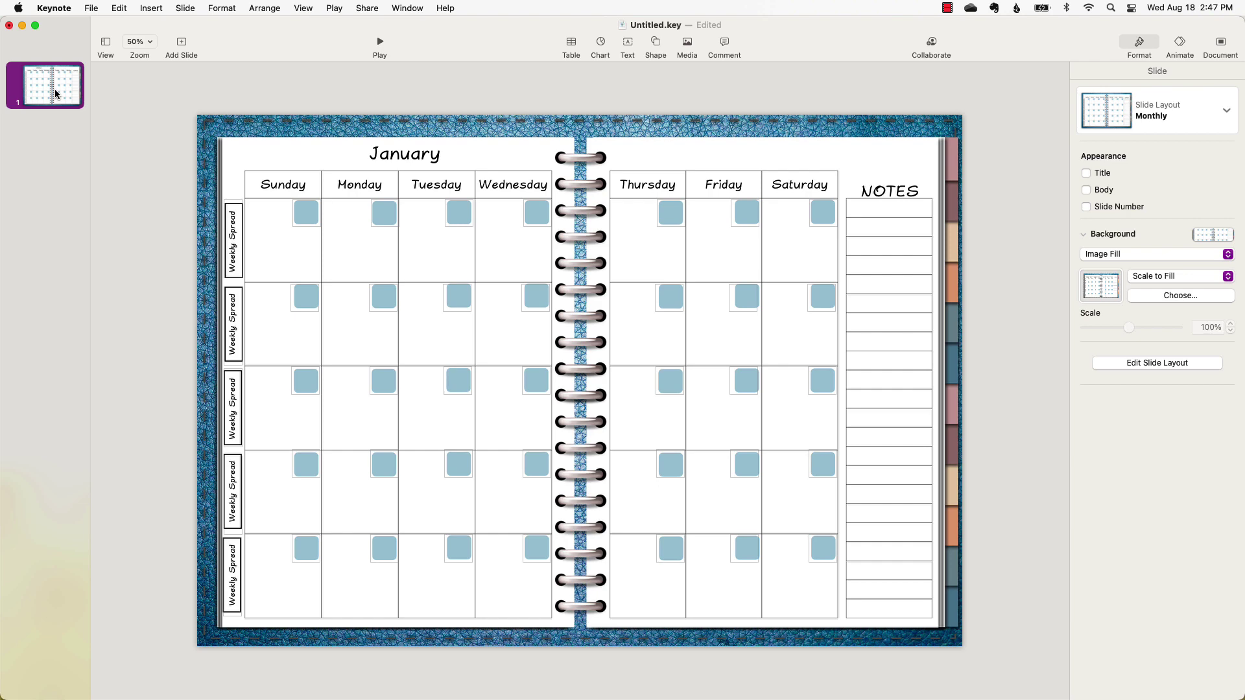
{"action": "key", "text": "super+v"}
{"action": "key", "text": "super+v"}
{"action": "key", "text": "super+v"}
{"action": "key", "text": "super+v"}
{"action": "key", "text": "super+v"}
{"action": "key", "text": "super+v"}
{"action": "key", "text": "super+v"}
{"action": "key", "text": "super+v"}
{"action": "key", "text": "super+v"}
{"action": "key", "text": "super+v"}
{"action": "key", "text": "super+v"}
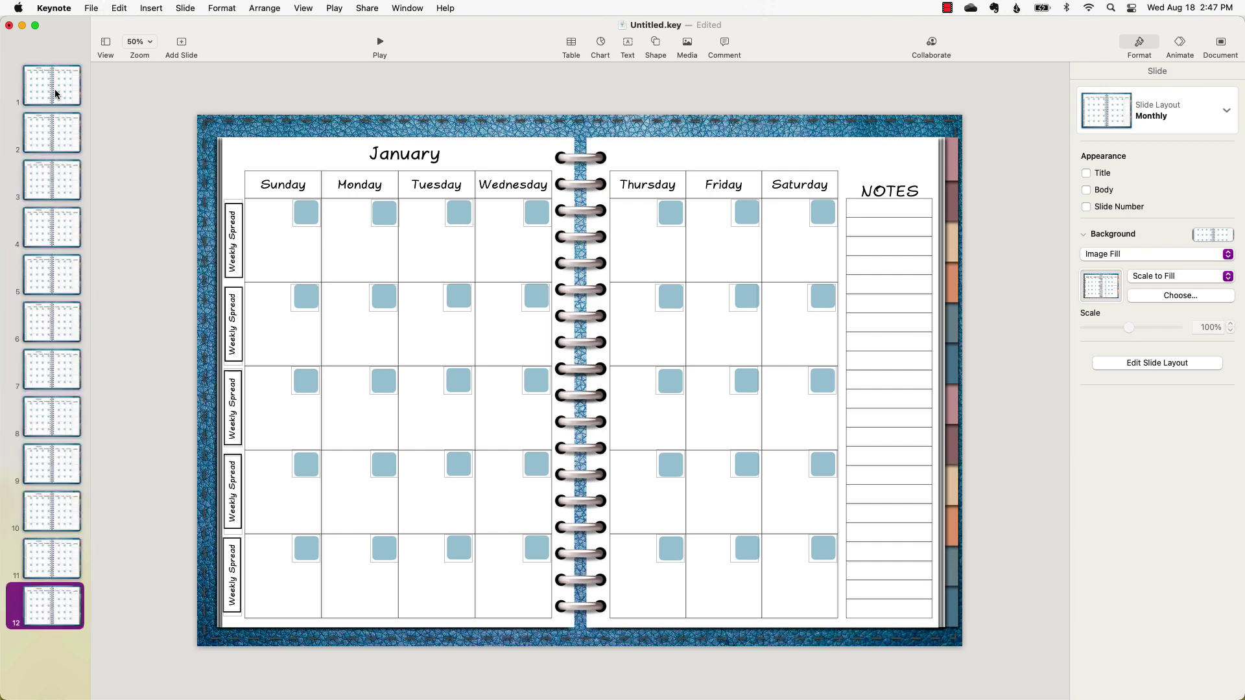
Step: Change the month title on slide 2 to February
{"action": "left_click", "coordinate": [58, 130]}
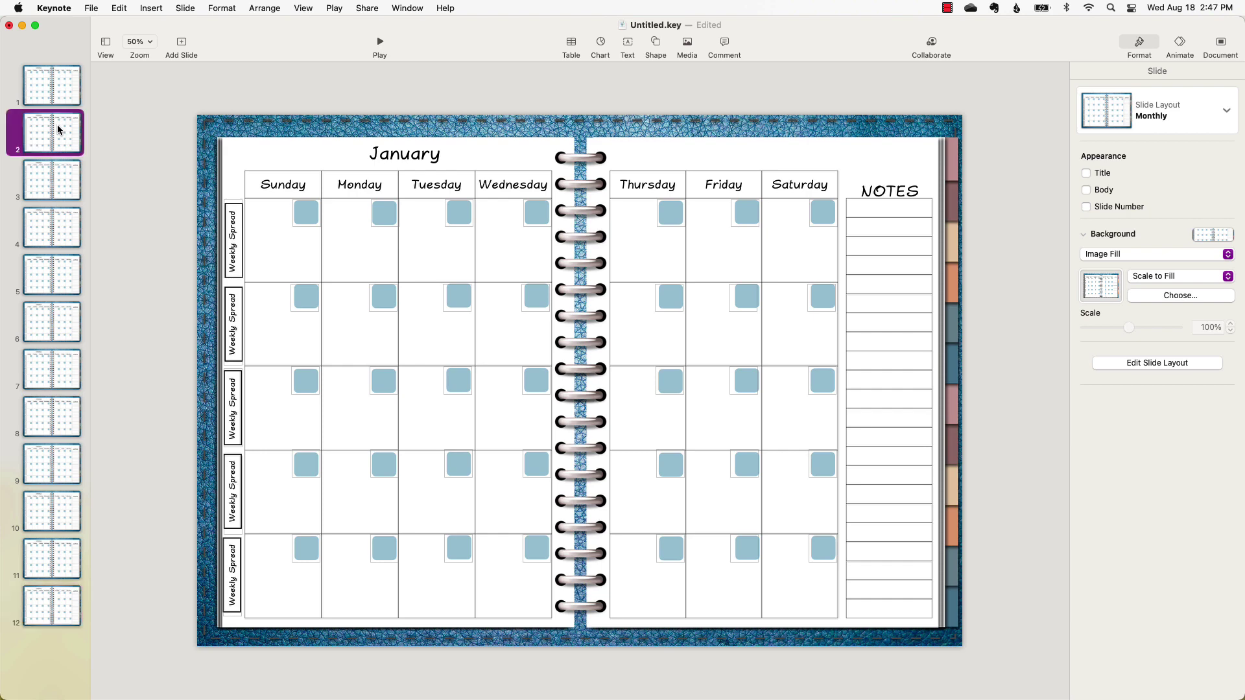
{"action": "left_click", "coordinate": [415, 156]}
{"action": "double_click", "coordinate": [410, 153]}
{"action": "type", "text": "Febr"}
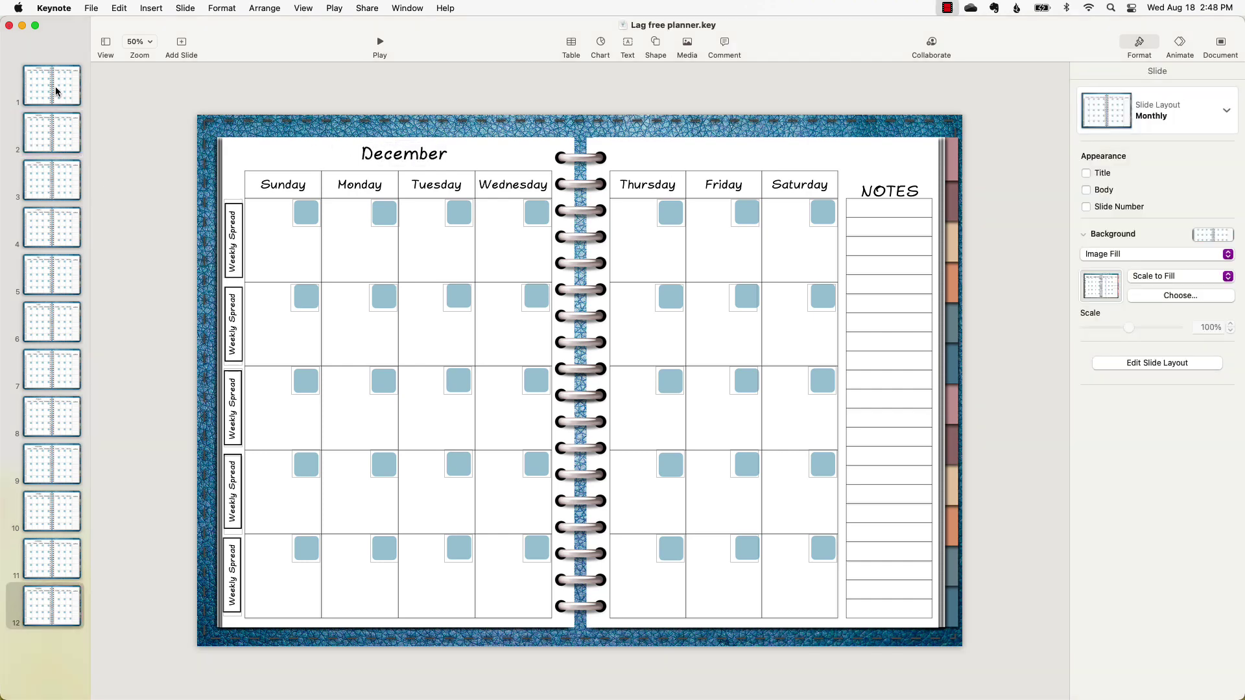
Step: Check the month titles on slides 1, 2, 3 and 12
{"action": "left_click", "coordinate": [55, 90]}
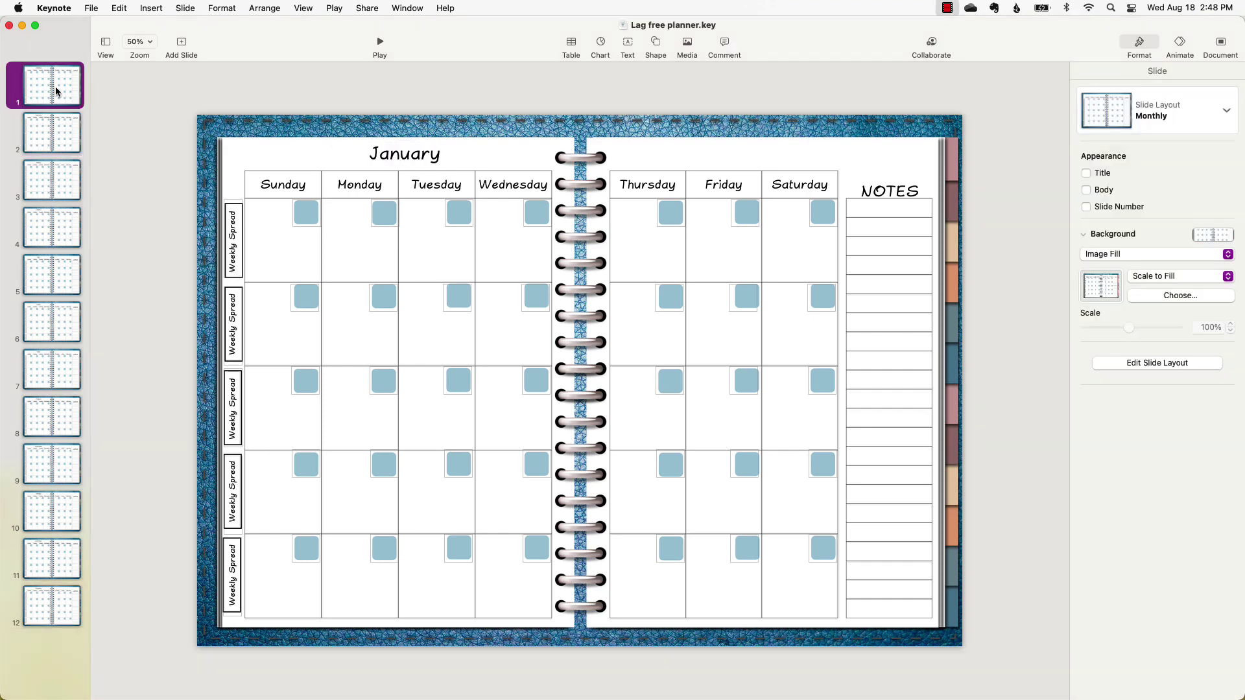
{"action": "left_click", "coordinate": [51, 130]}
{"action": "left_click", "coordinate": [54, 180]}
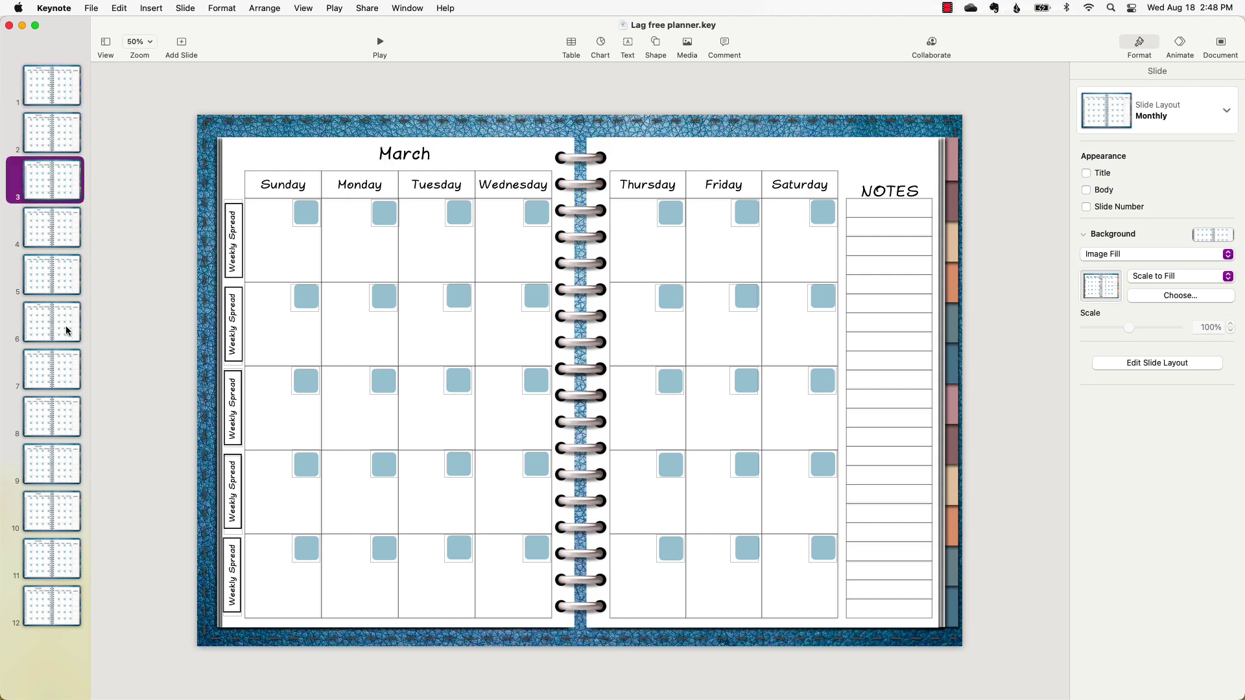
{"action": "left_click", "coordinate": [40, 609]}
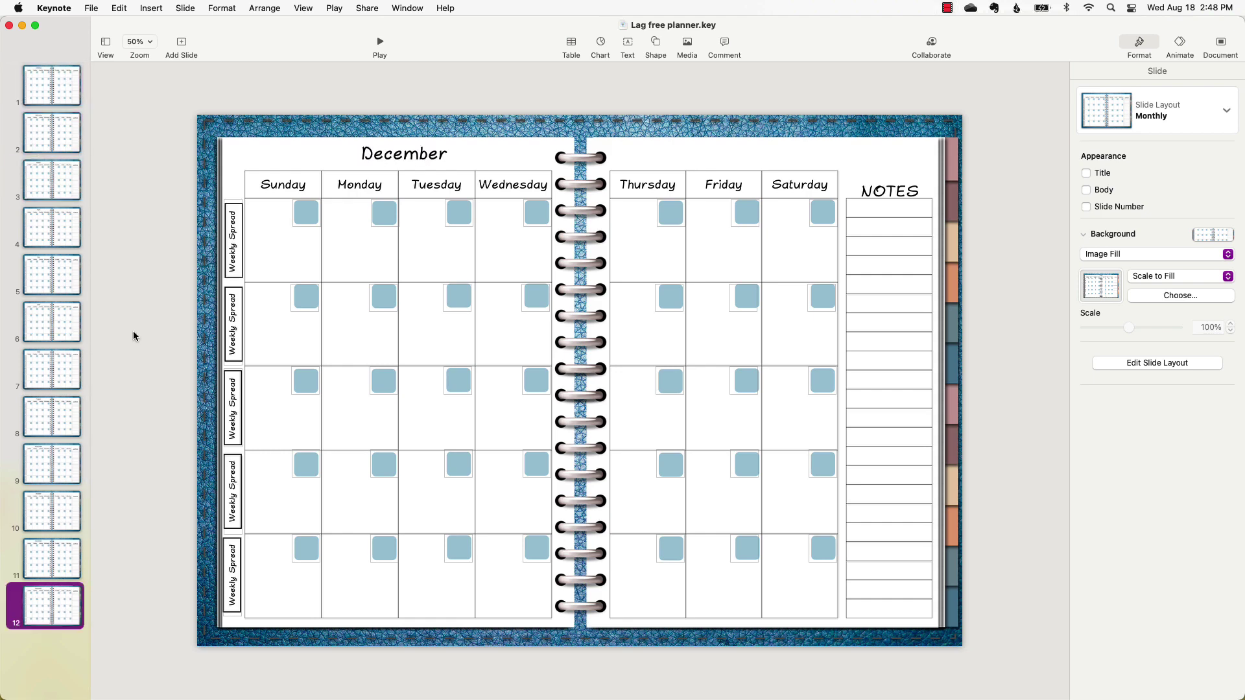
Step: Add a slide with the Weekly layout after the December slide and duplicate it about ten times
{"action": "left_click", "coordinate": [181, 42]}
{"action": "left_click", "coordinate": [234, 120]}
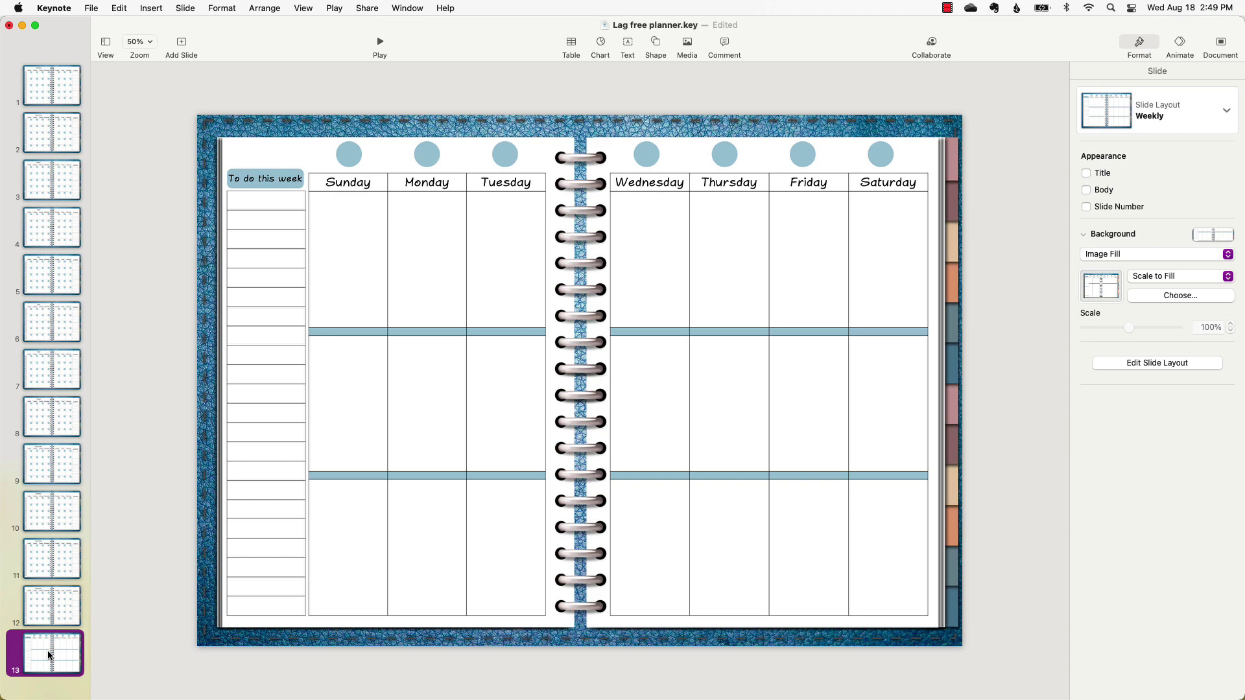
{"action": "key", "text": "super+d"}
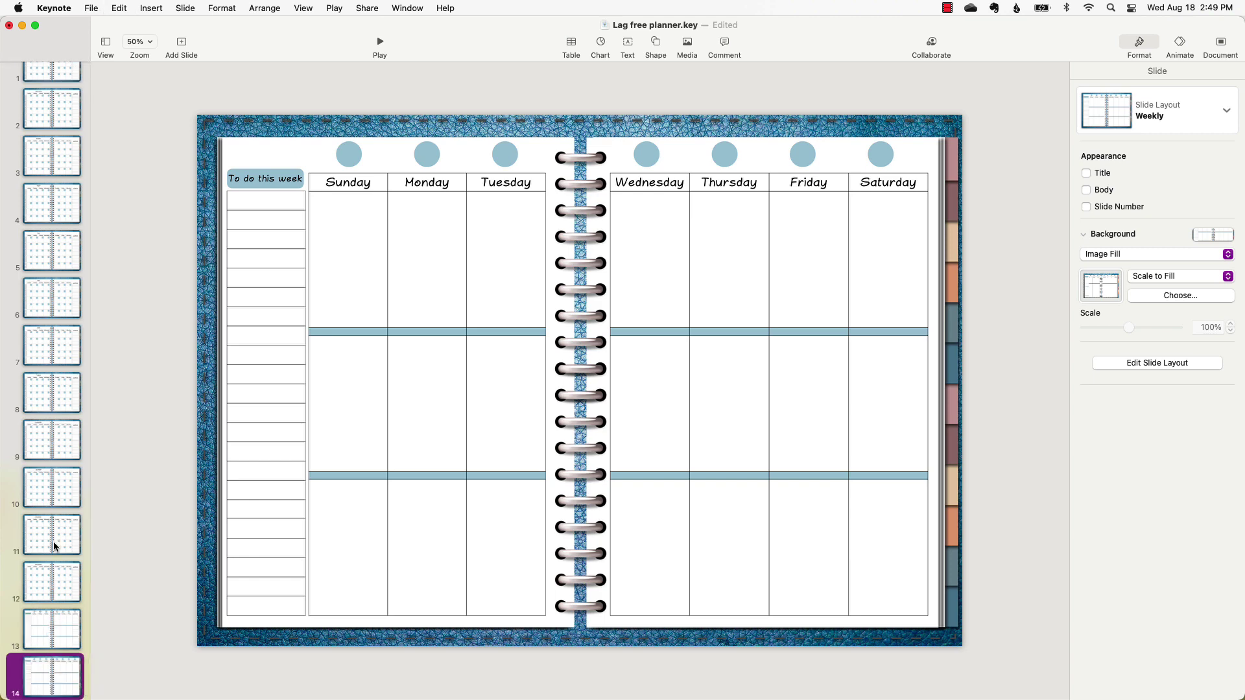
{"action": "key", "text": "super+d"}
{"action": "key", "text": "super+d"}
{"action": "key", "text": "super+d"}
{"action": "key", "text": "super+d"}
{"action": "key", "text": "super+d"}
{"action": "key", "text": "super+d"}
{"action": "key", "text": "super+d"}
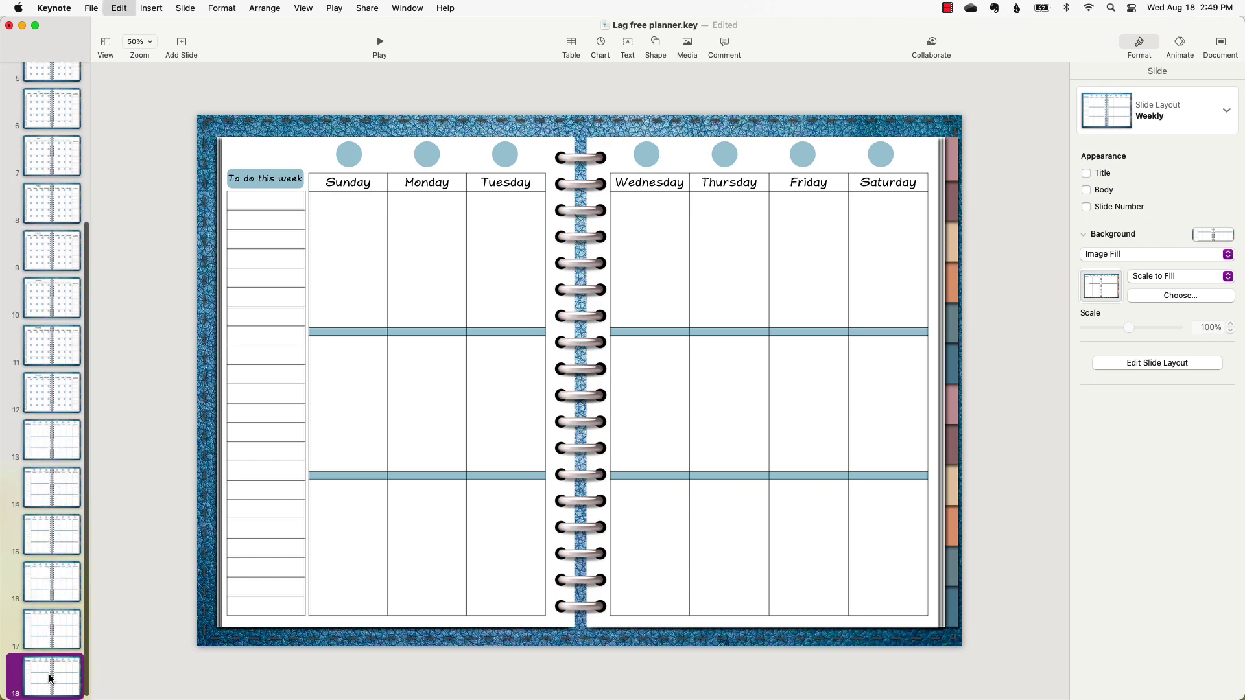
{"action": "key", "text": "super+d"}
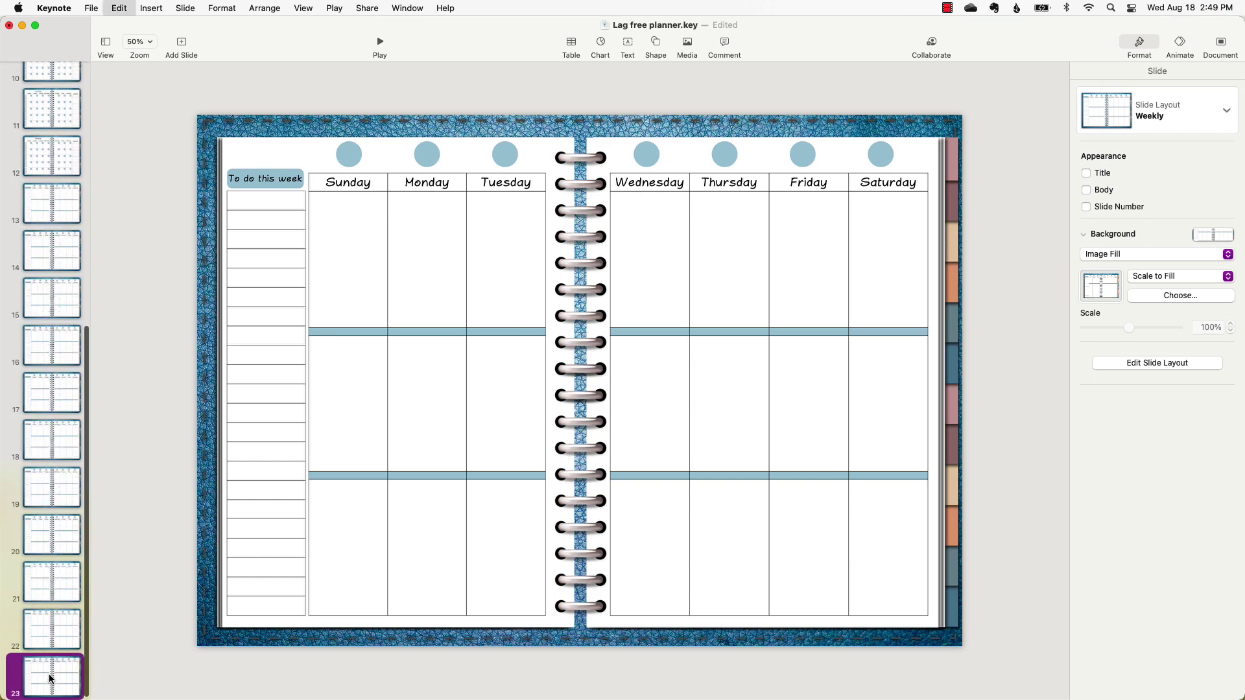
Step: Copy the block of weekly slides starting at slide 13 and paste it repeatedly until the weekly pages run through slide 72
{"action": "left_click", "coordinate": [55, 244]}
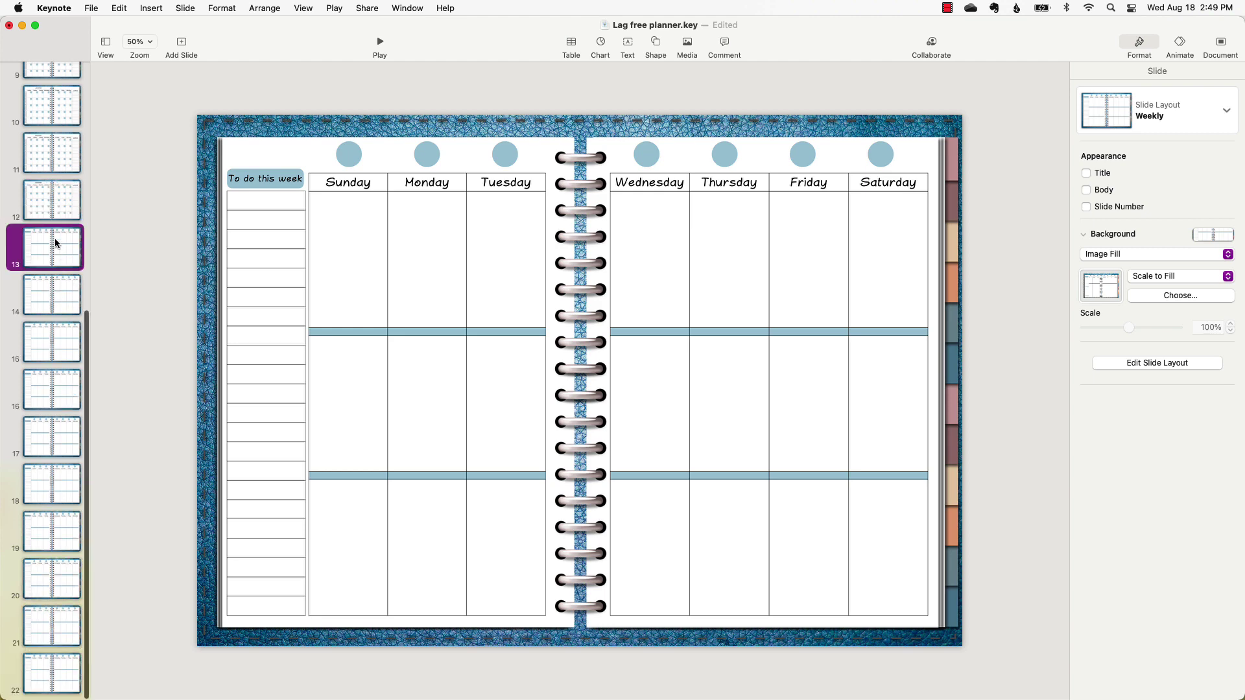
{"action": "left_click", "coordinate": [55, 673], "text": "shift"}
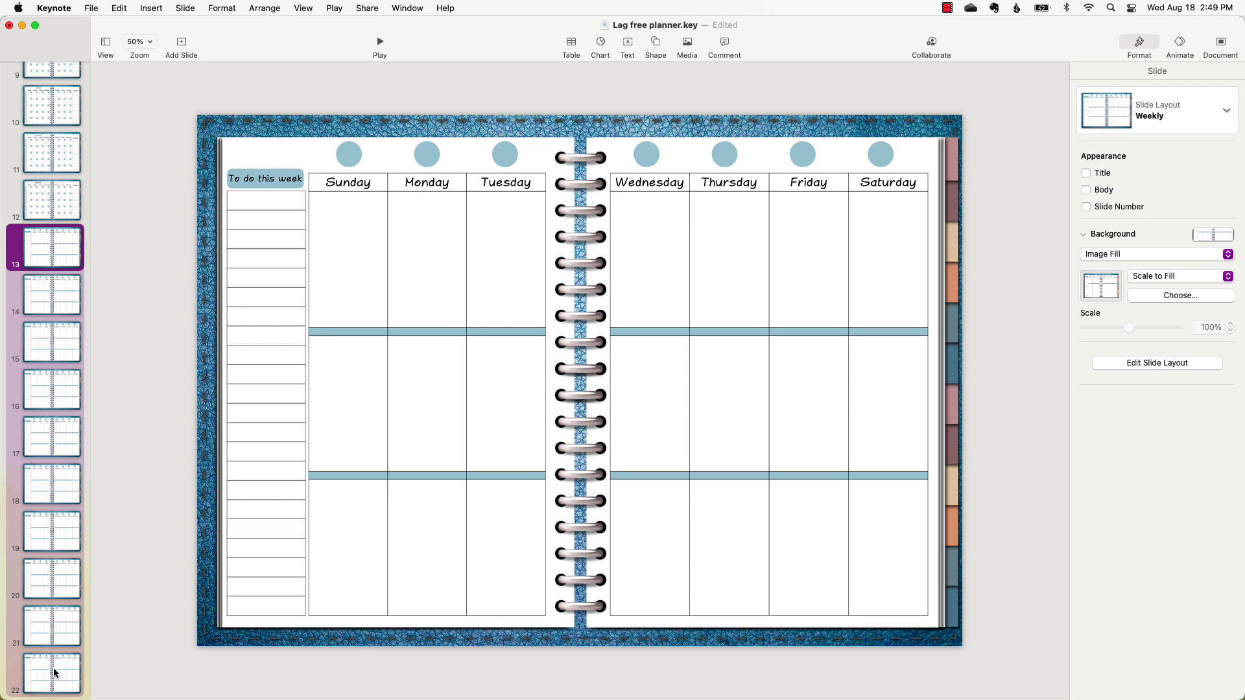
{"action": "key", "text": "super+v"}
{"action": "key", "text": "super+v"}
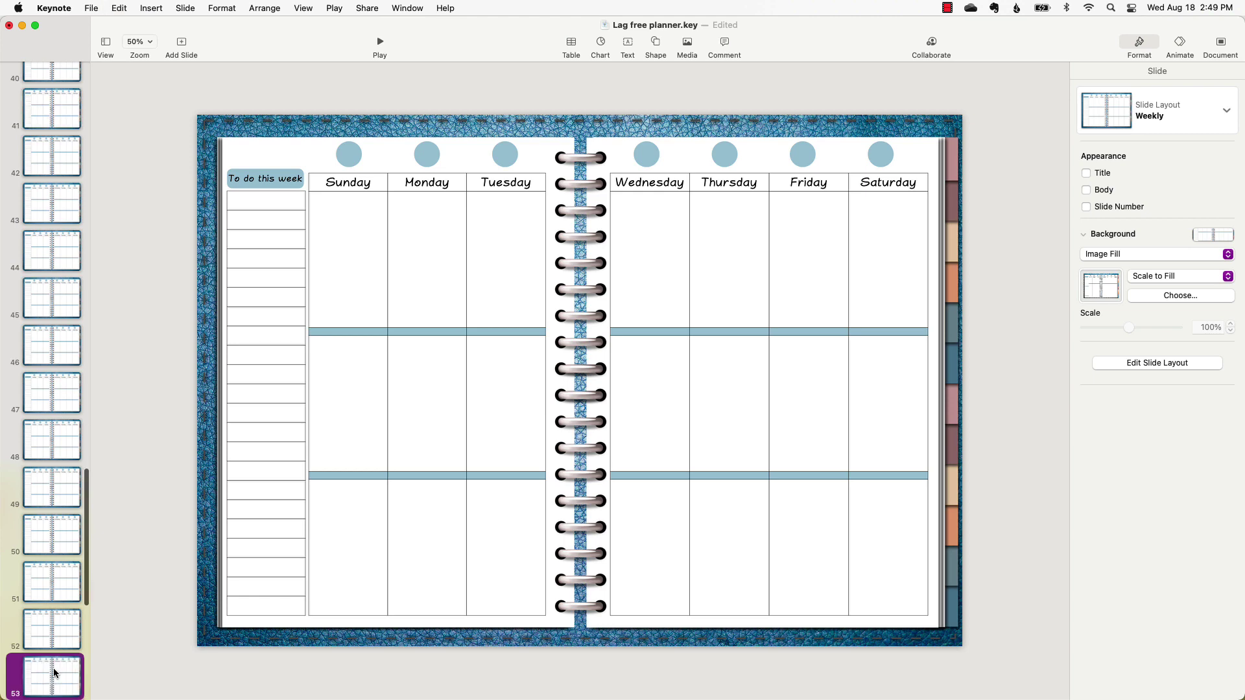
{"action": "key", "text": "super+v"}
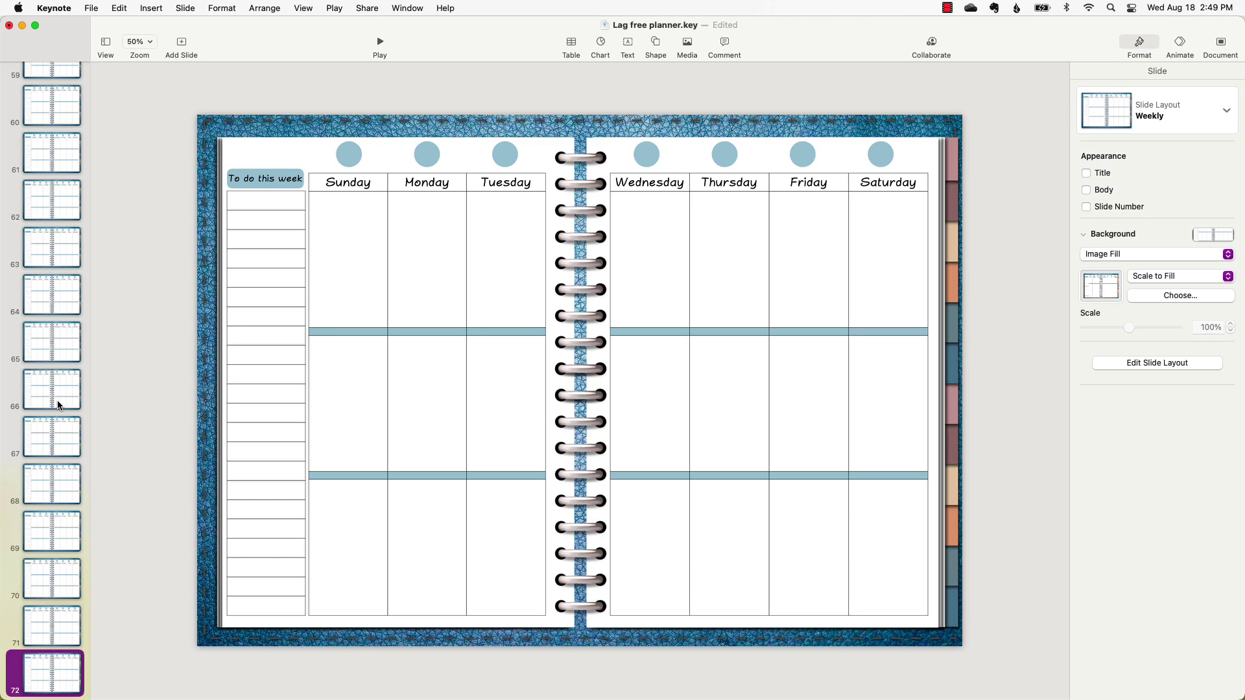
Step: Add a slide with the Daily layout after slide 72 and duplicate it ten times
{"action": "left_click", "coordinate": [182, 44]}
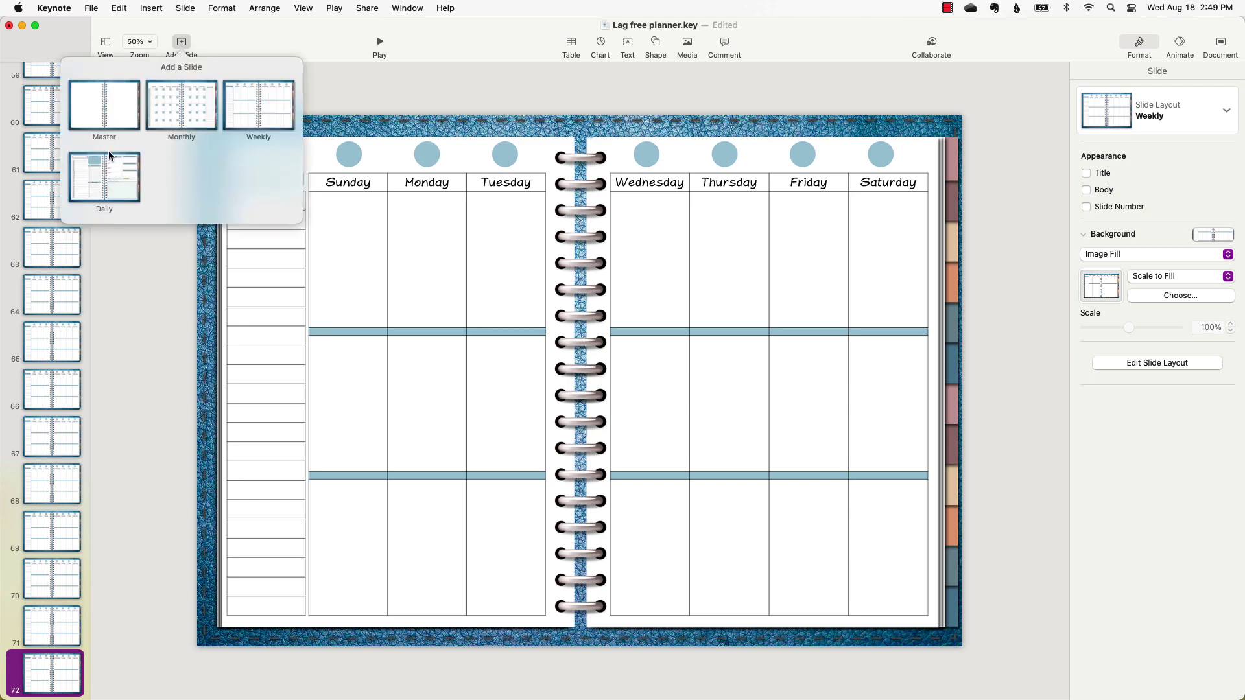
{"action": "left_click", "coordinate": [105, 176]}
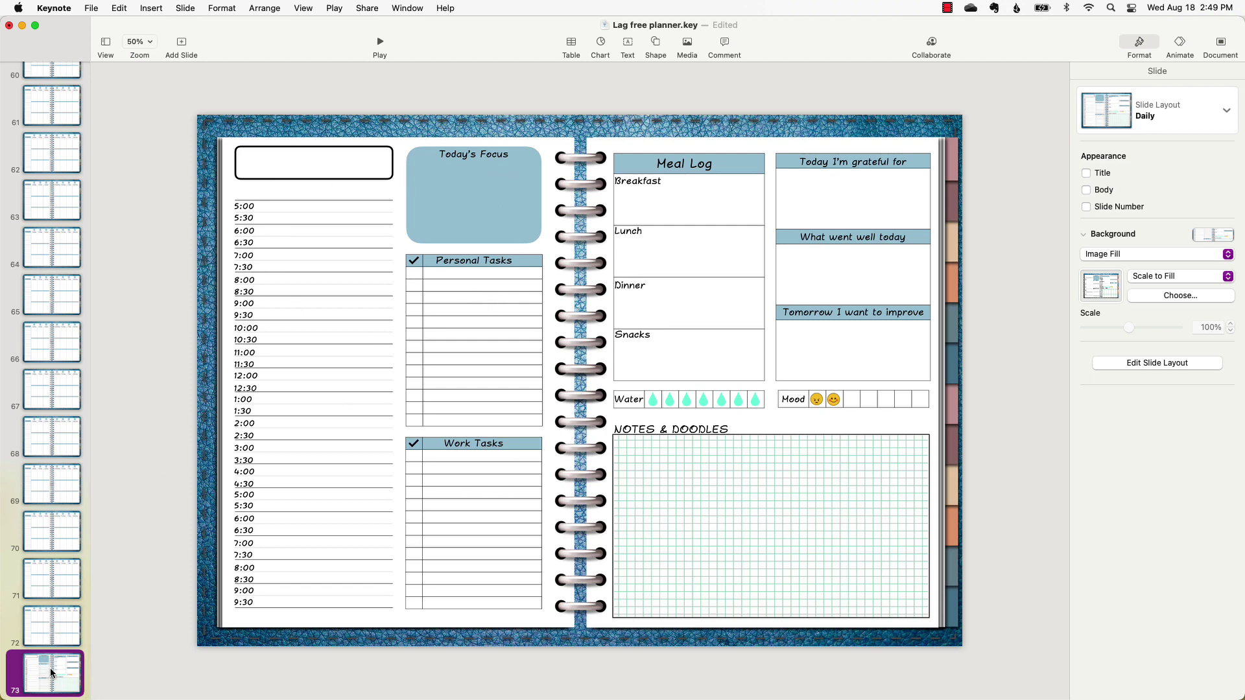
{"action": "key", "text": "super+d"}
{"action": "key", "text": "super+d"}
{"action": "key", "text": "super+d"}
{"action": "key", "text": "super+d"}
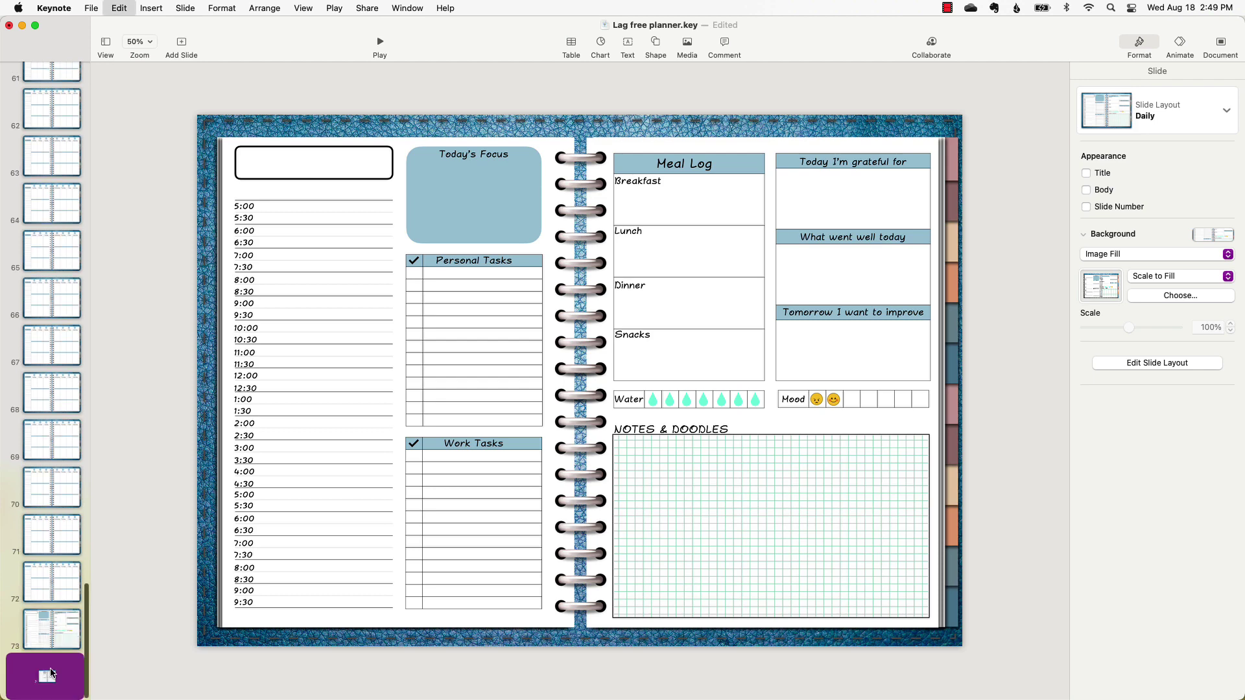
{"action": "key", "text": "super+d"}
{"action": "key", "text": "super+d"}
{"action": "key", "text": "super+d"}
{"action": "key", "text": "super+d"}
{"action": "key", "text": "super+d"}
{"action": "key", "text": "super+d"}
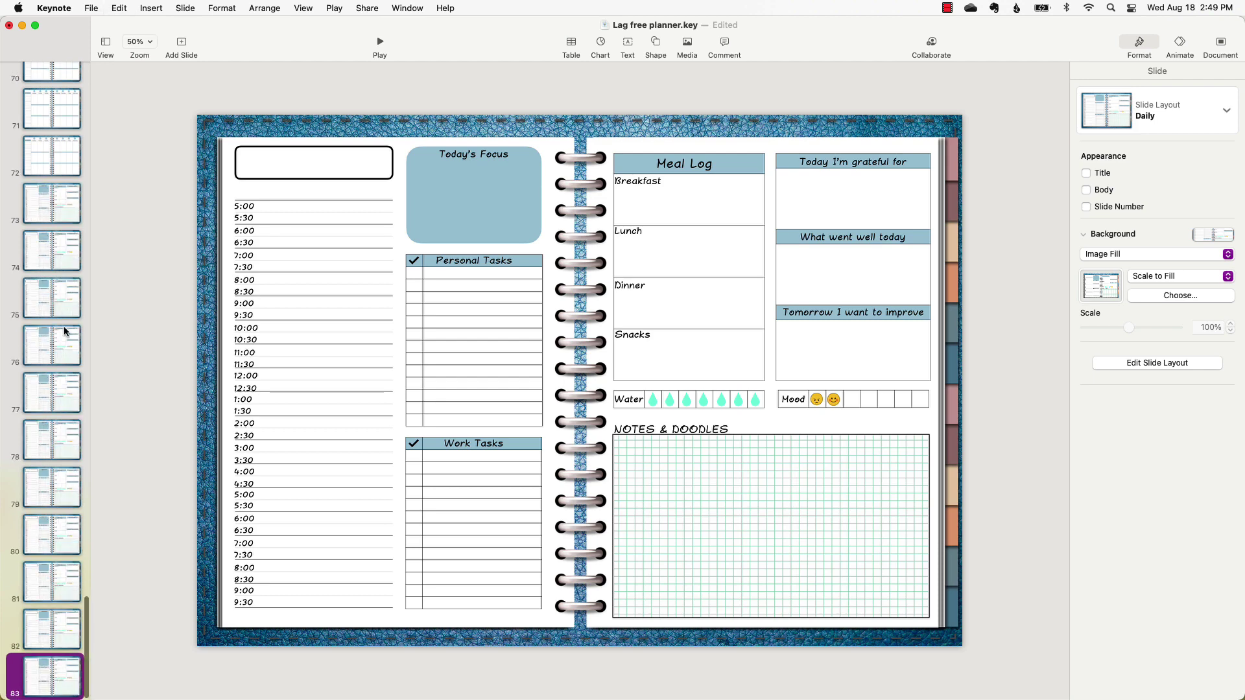
Step: Duplicate the daily slides in blocks until the daily pages run from slide 73 through slide 110
{"action": "left_click", "coordinate": [56, 216], "text": "shift"}
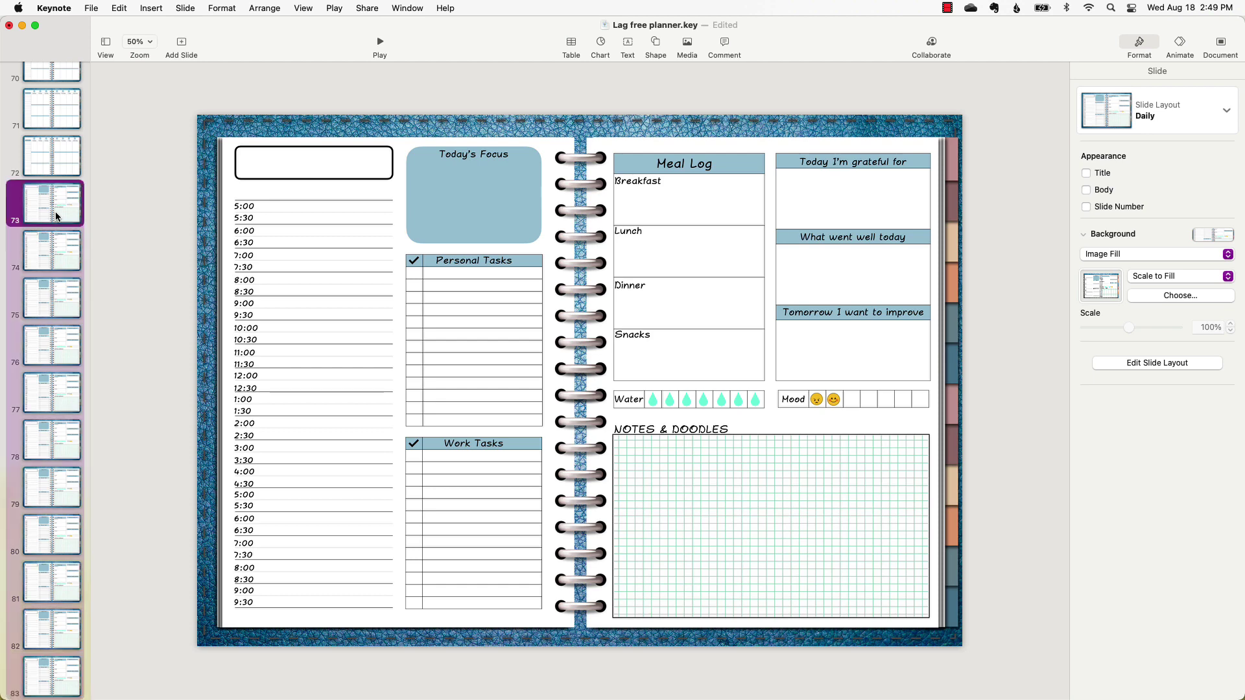
{"action": "key", "text": "super+d"}
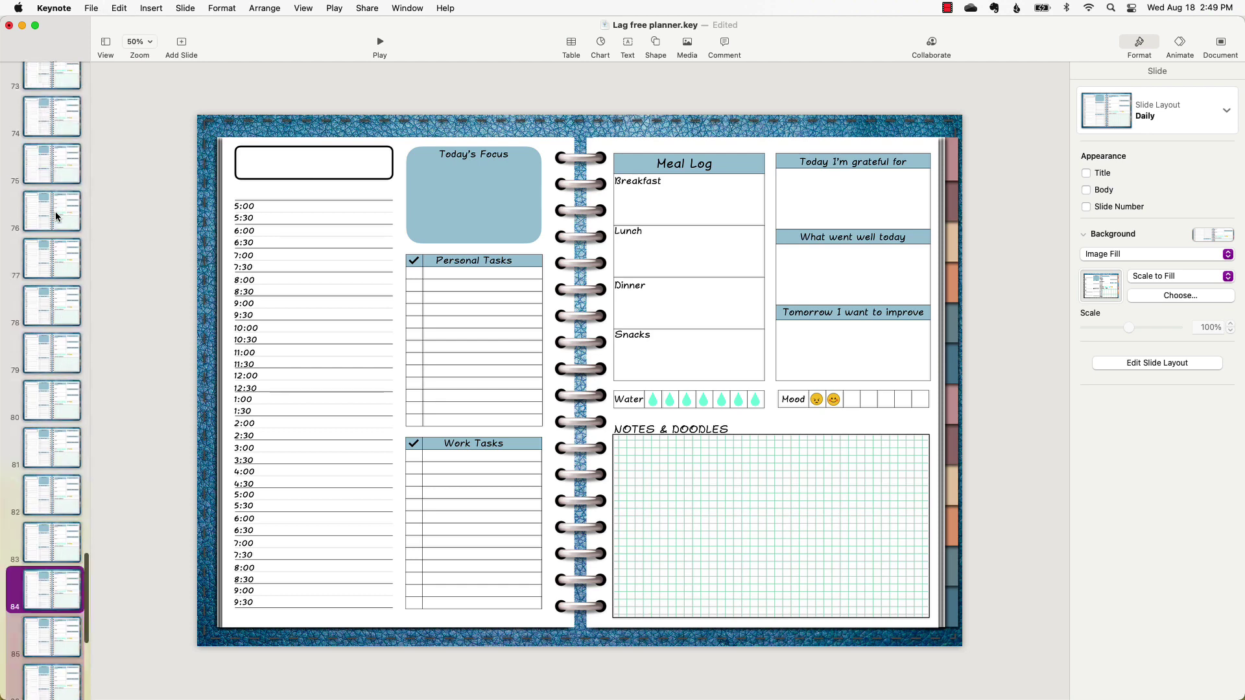
{"action": "key", "text": "super+d"}
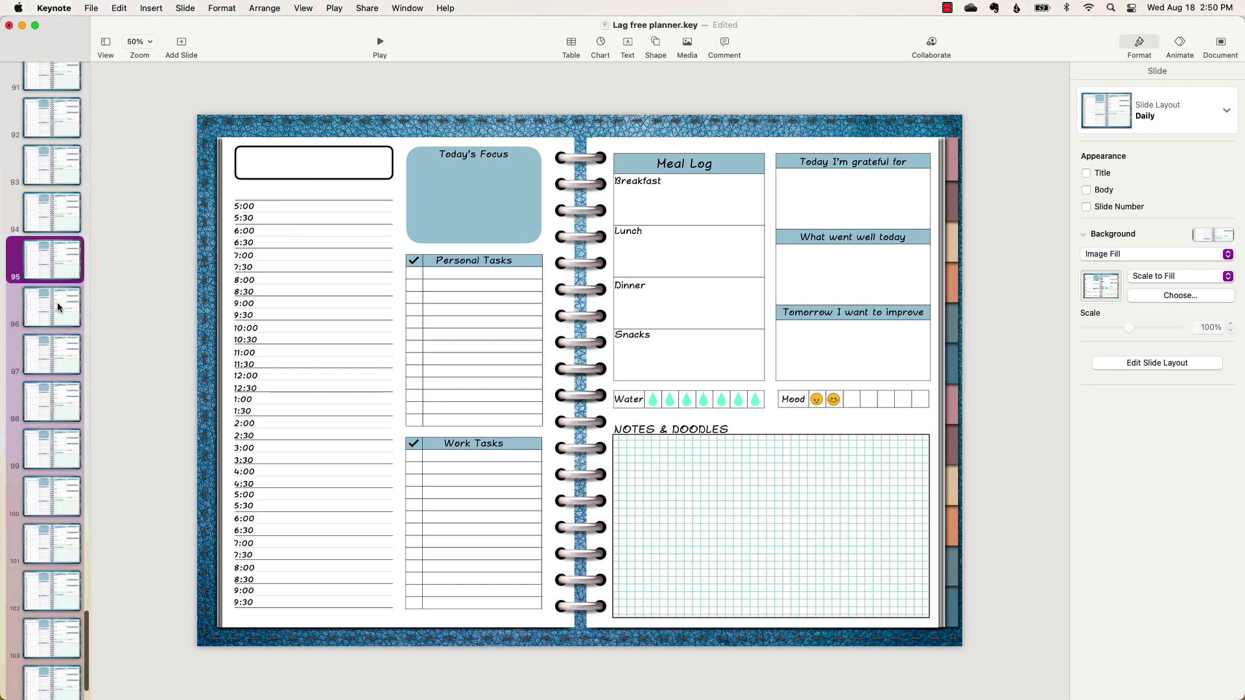
{"action": "left_click", "coordinate": [56, 472]}
Step: Select daily slides 73 through 110, copy them, and paste the block repeatedly until the daily pages run through slide 528
{"action": "scroll", "coordinate": [54, 441], "scroll_direction": "up", "scroll_amount": 8}
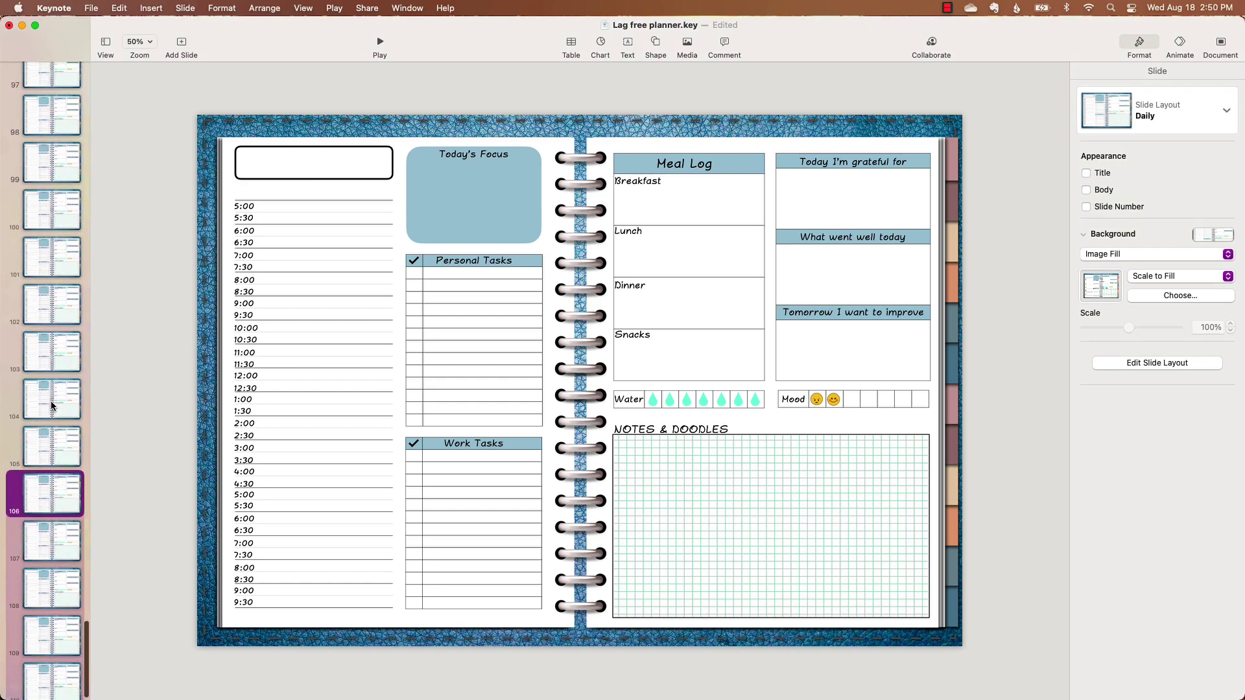
{"action": "scroll", "coordinate": [51, 404], "scroll_direction": "down", "scroll_amount": 5}
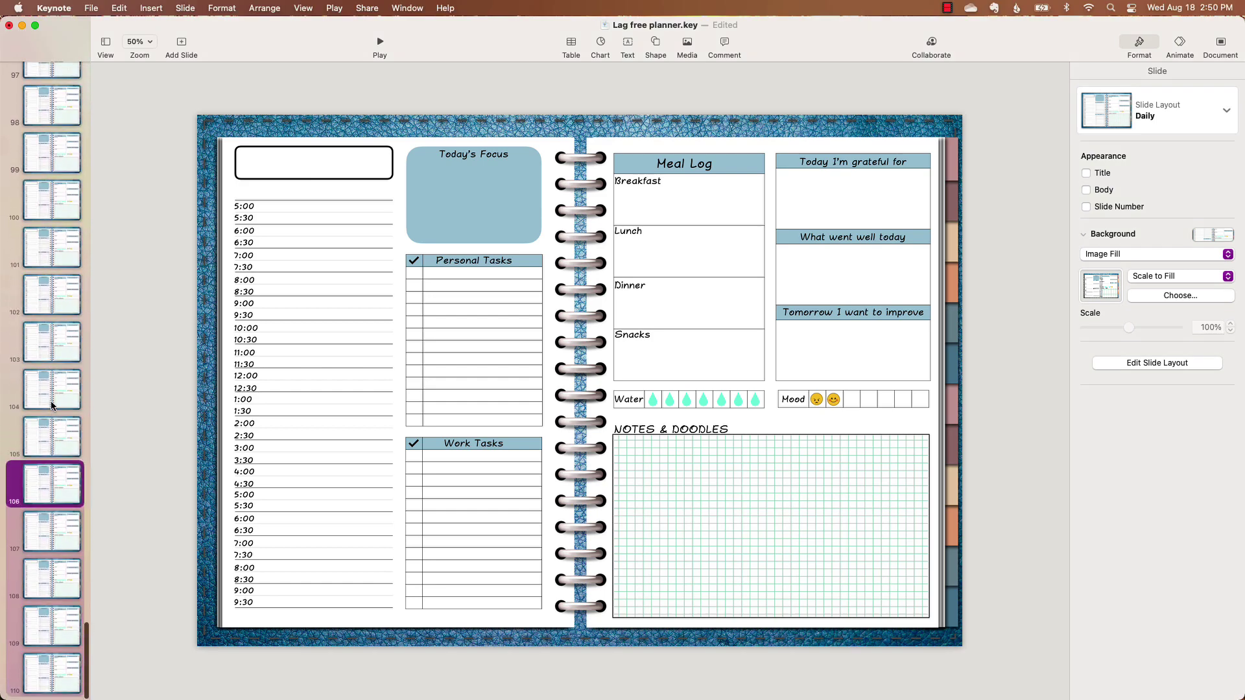
{"action": "scroll", "coordinate": [51, 400], "scroll_direction": "up", "scroll_amount": 10}
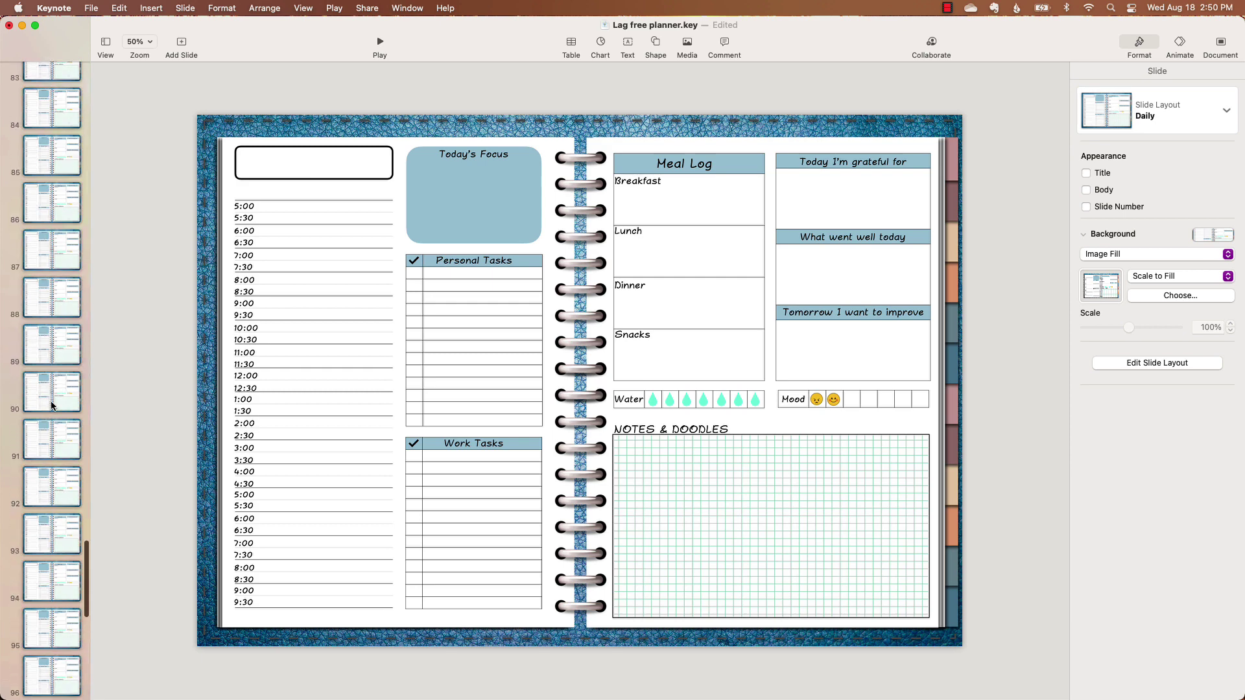
{"action": "scroll", "coordinate": [50, 401], "scroll_direction": "up", "scroll_amount": 6}
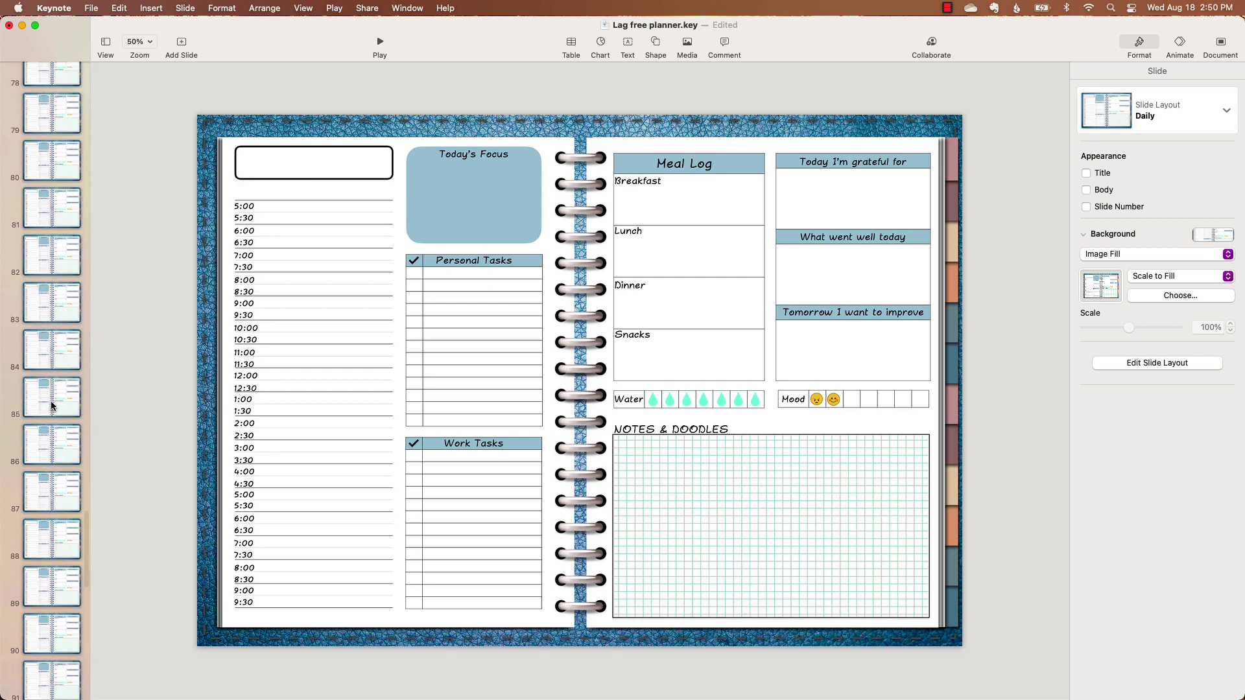
{"action": "scroll", "coordinate": [52, 406], "scroll_direction": "up", "scroll_amount": 7}
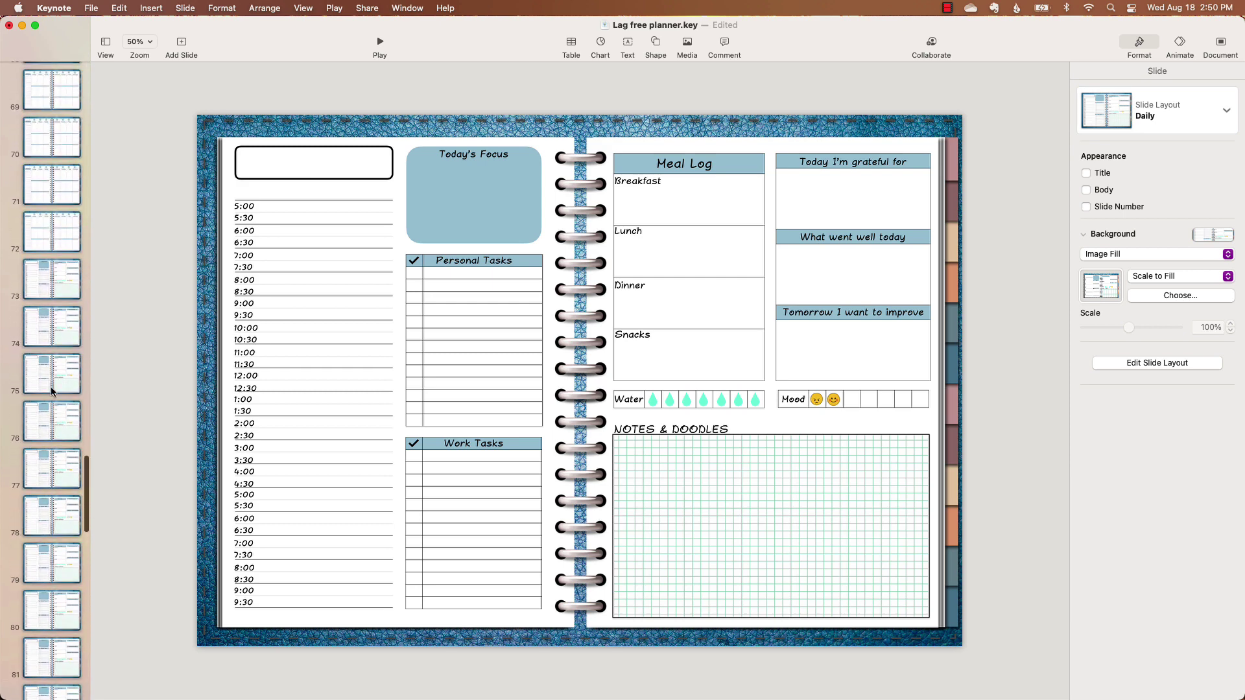
{"action": "left_click", "coordinate": [60, 280], "text": "shift"}
{"action": "scroll", "coordinate": [60, 280], "scroll_direction": "down", "scroll_amount": 20}
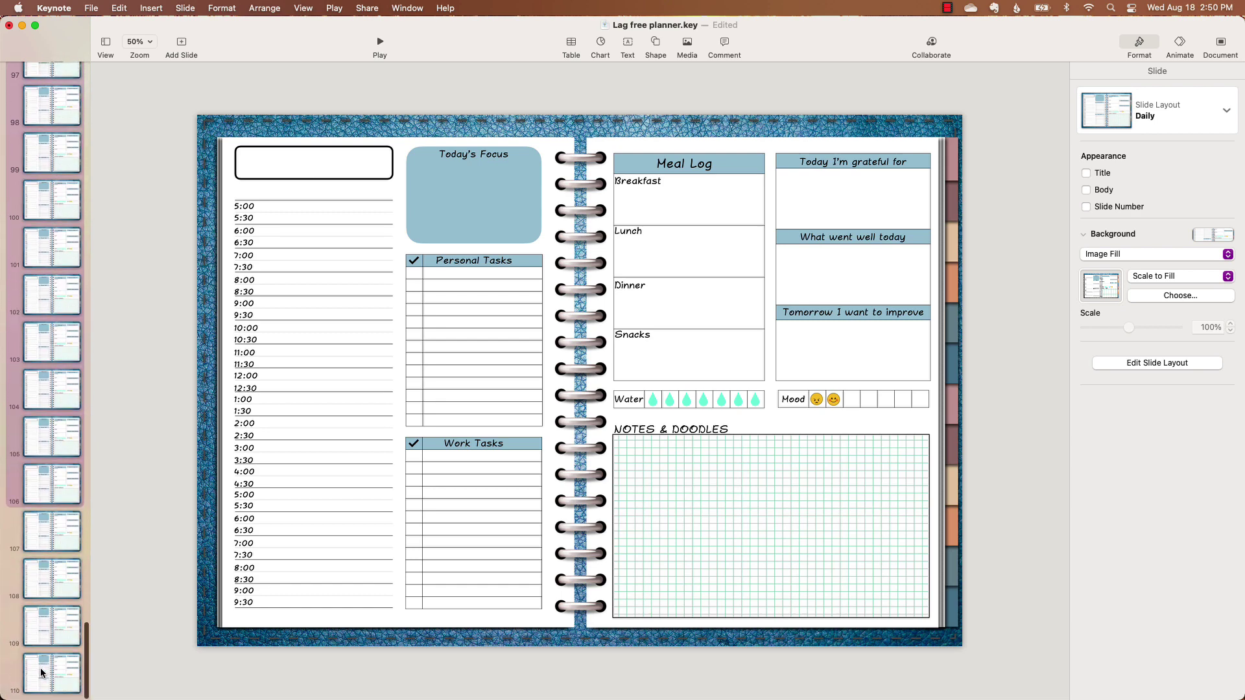
{"action": "left_click", "coordinate": [41, 672], "text": "shift"}
{"action": "scroll", "coordinate": [41, 672], "scroll_direction": "up", "scroll_amount": 10}
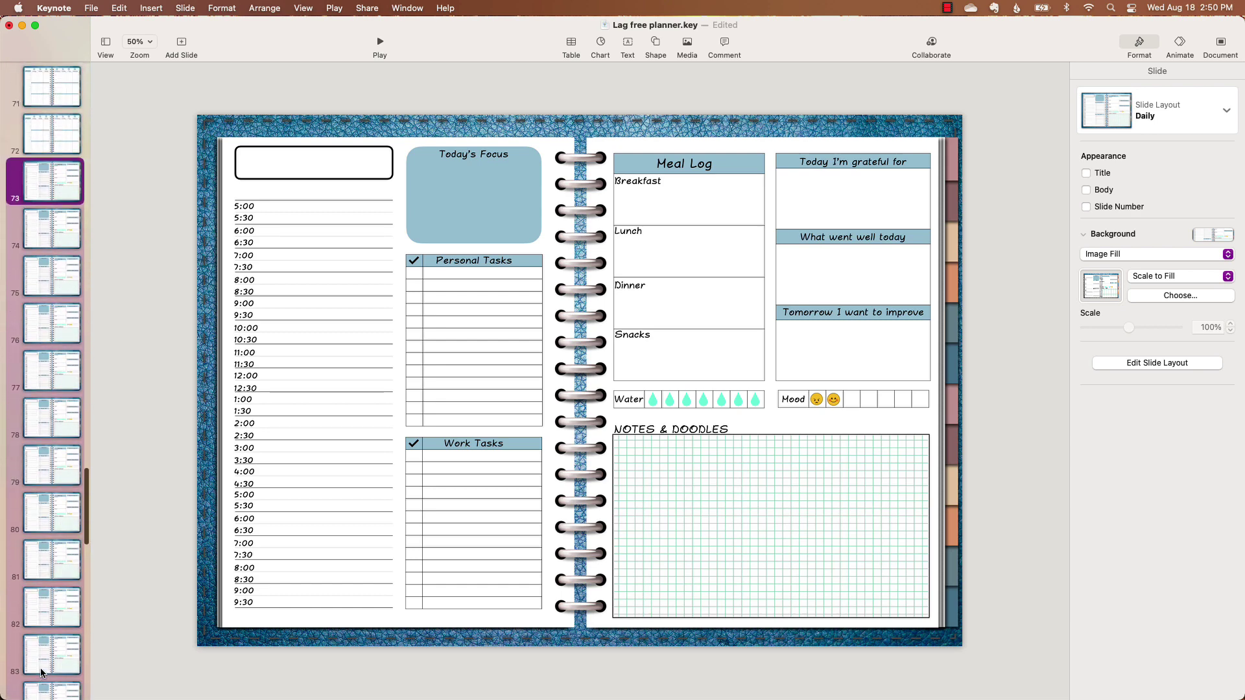
{"action": "scroll", "coordinate": [41, 673], "scroll_direction": "down", "scroll_amount": 10}
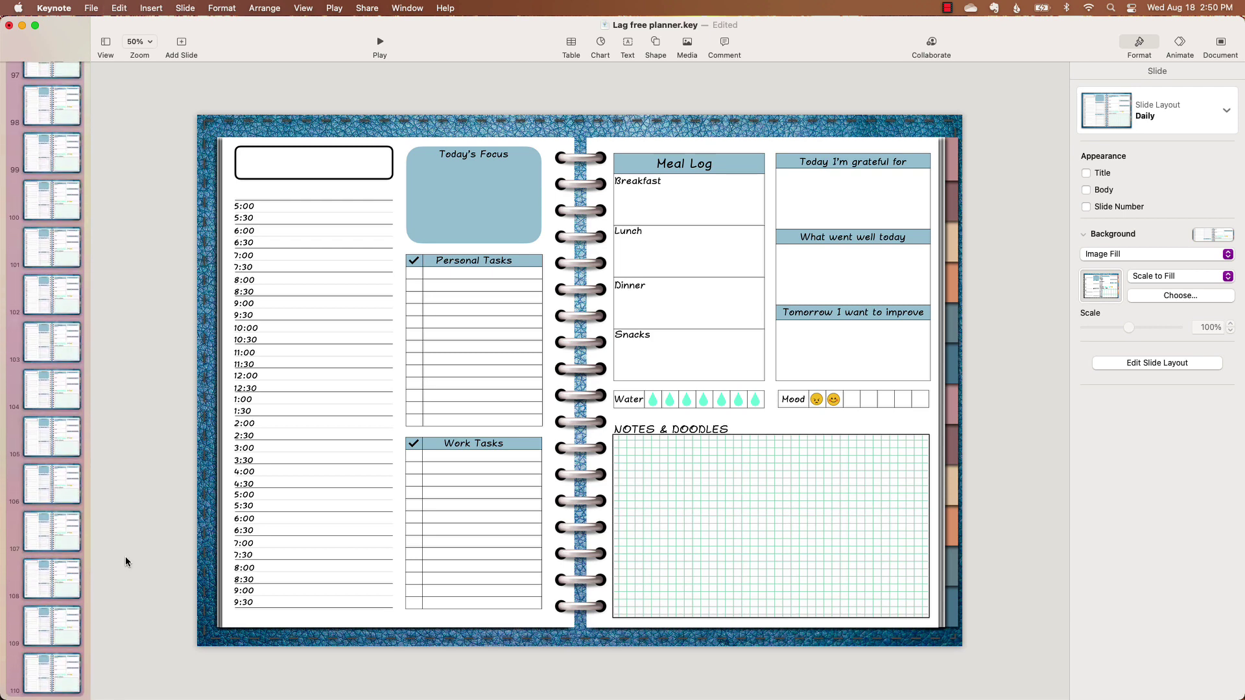
{"action": "key", "text": "super+v"}
{"action": "key", "text": "super+v"}
{"action": "key", "text": "super+v"}
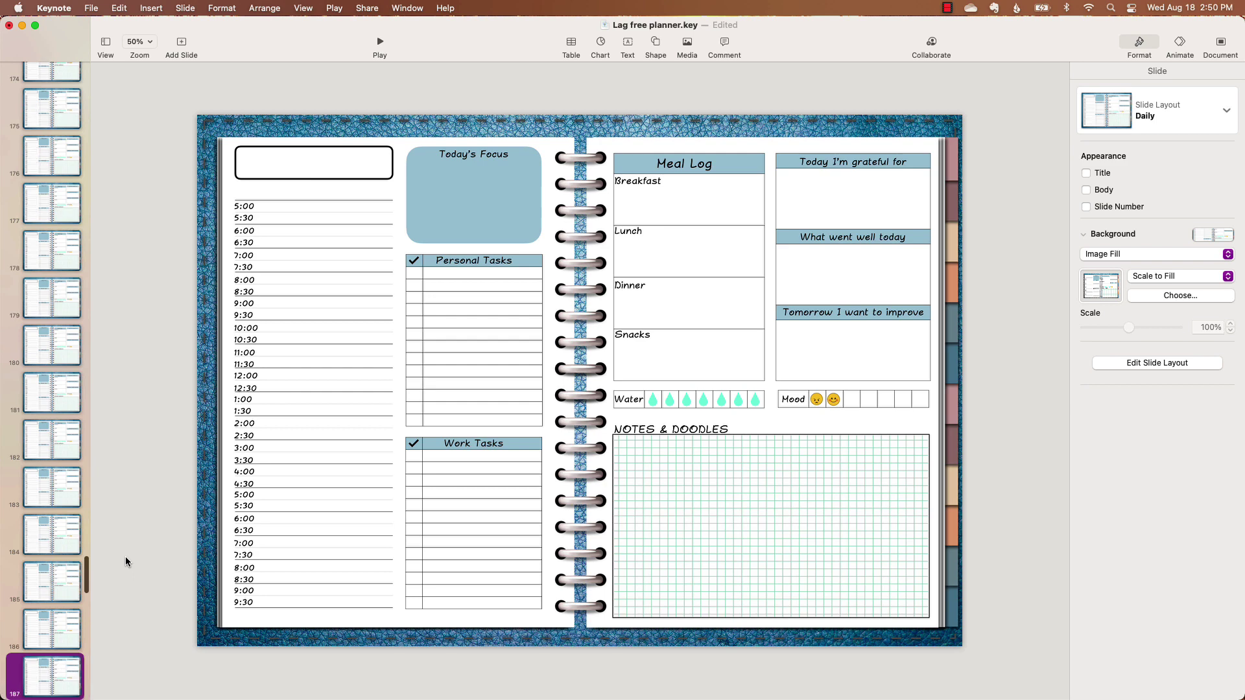
{"action": "key", "text": "super+v"}
{"action": "key", "text": "super+v"}
{"action": "key", "text": "super+v"}
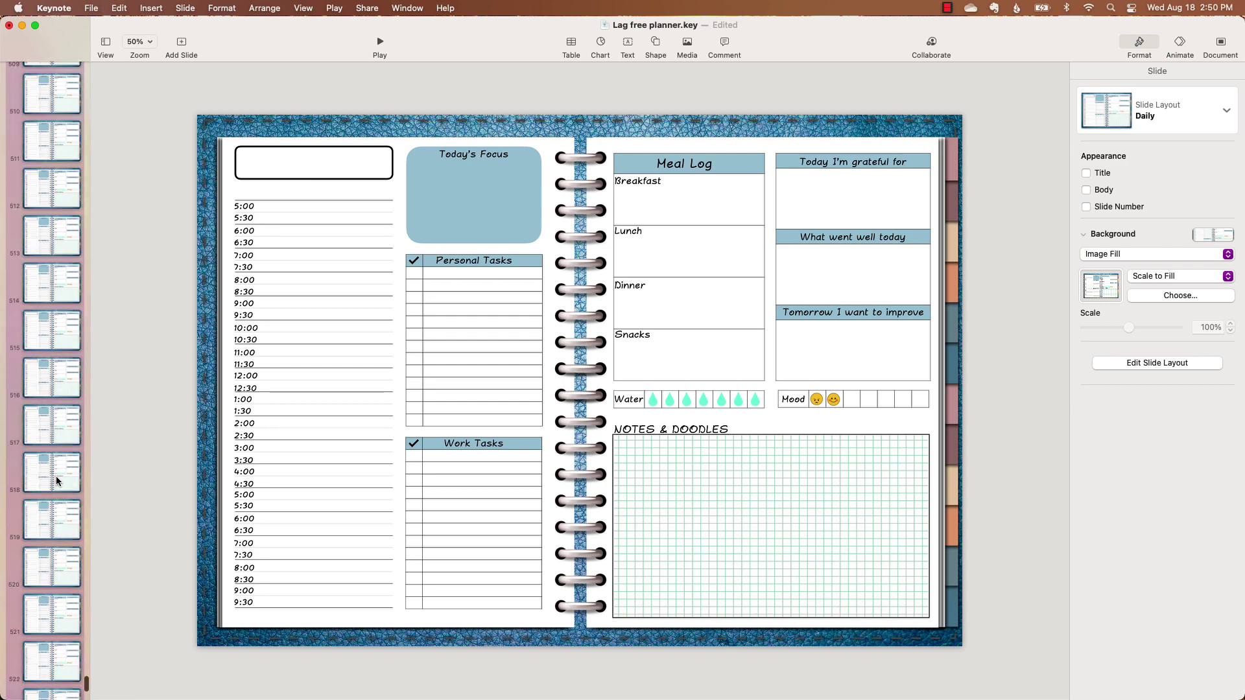
Step: Delete the surplus daily slides after slide 492
{"action": "left_click", "coordinate": [41, 674]}
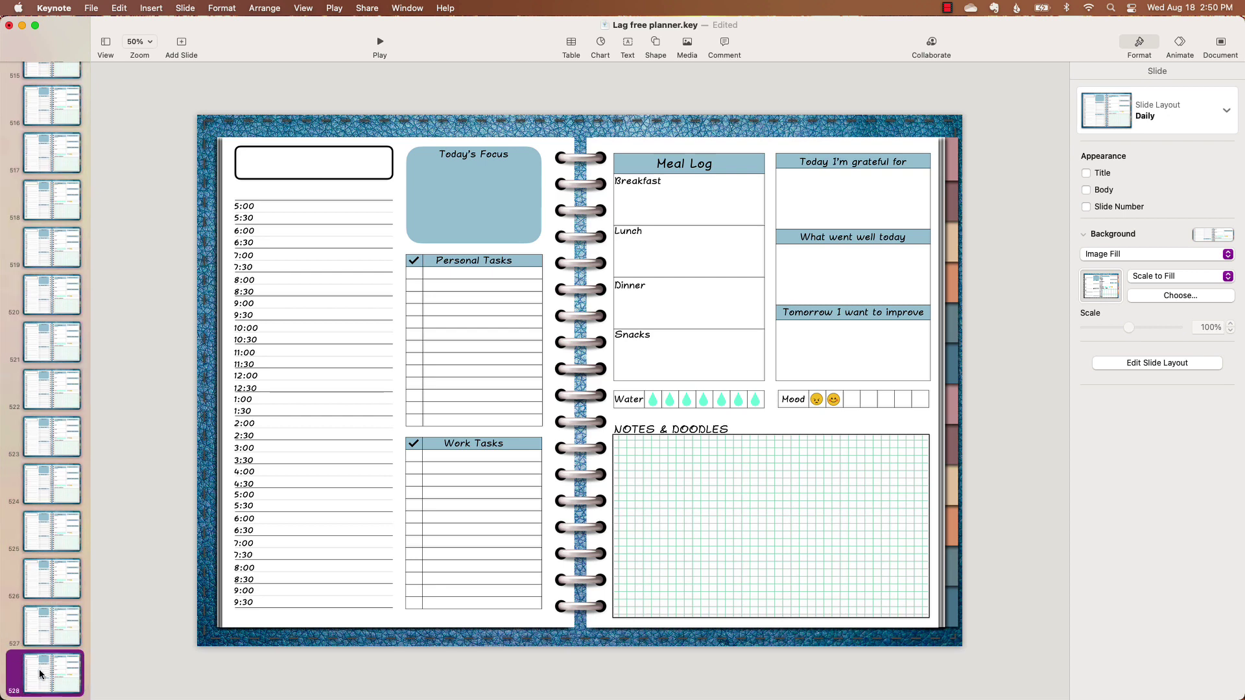
{"action": "scroll", "coordinate": [40, 674], "scroll_direction": "down", "scroll_amount": 2}
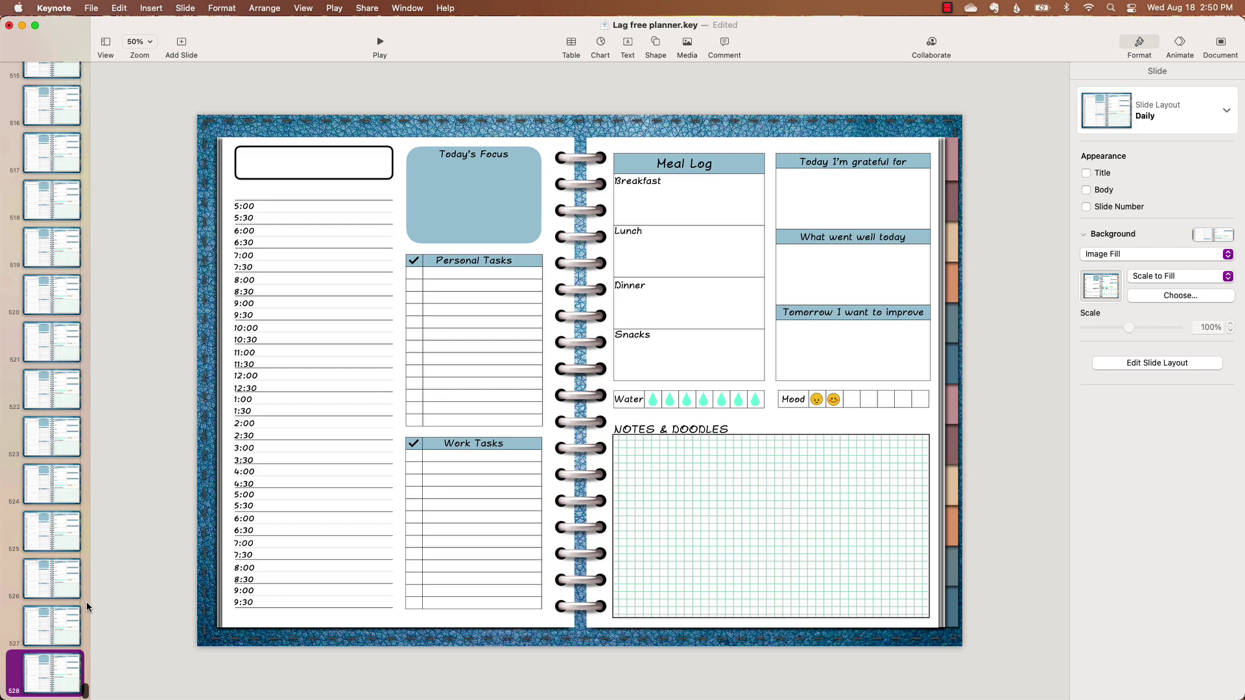
{"action": "scroll", "coordinate": [55, 543], "scroll_direction": "up", "scroll_amount": 5}
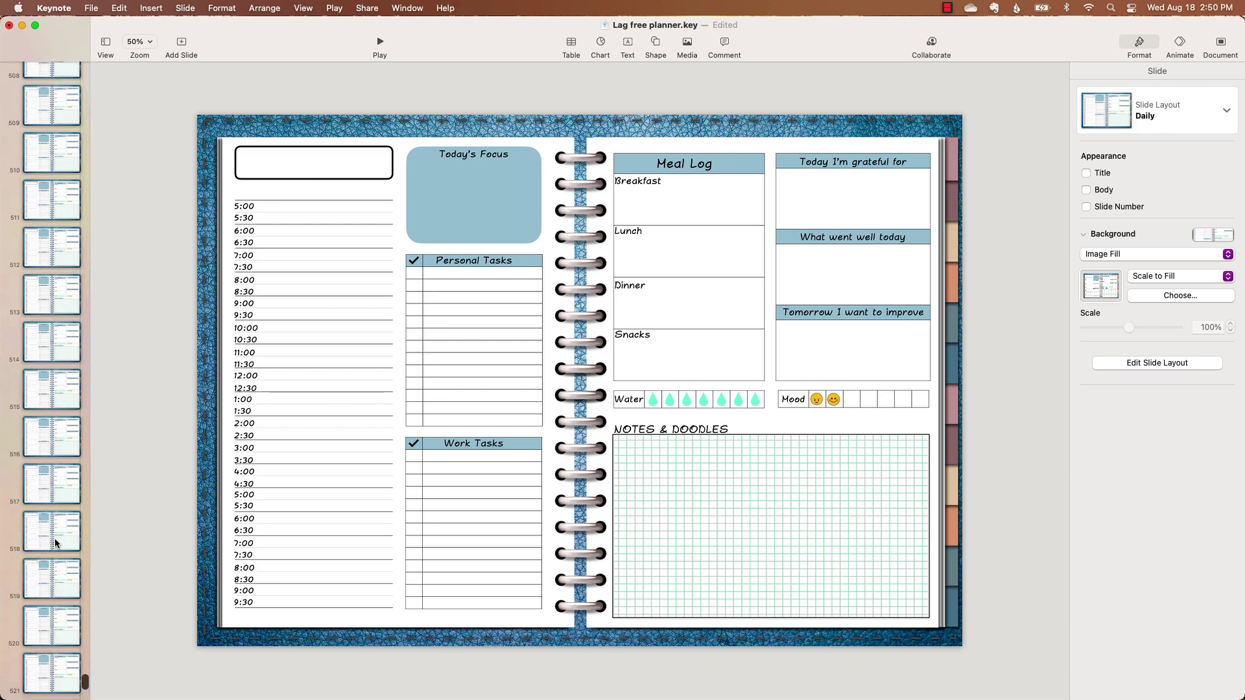
{"action": "scroll", "coordinate": [55, 543], "scroll_direction": "up", "scroll_amount": 10}
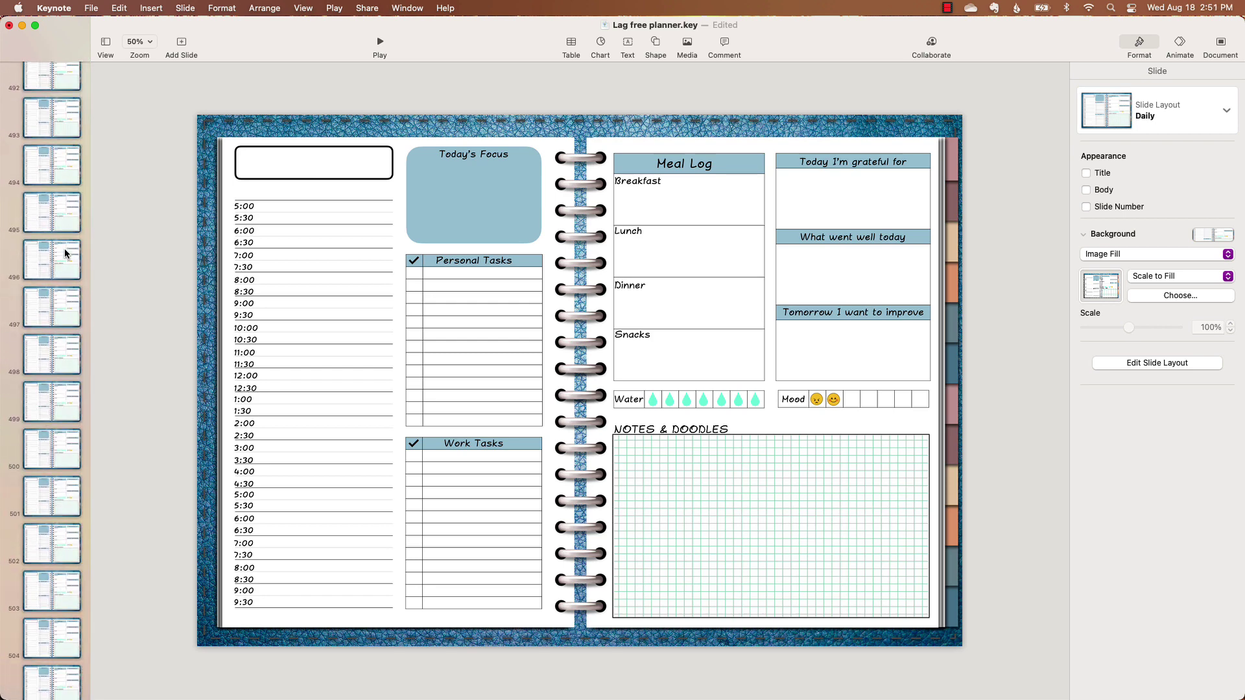
{"action": "left_click", "coordinate": [57, 175]}
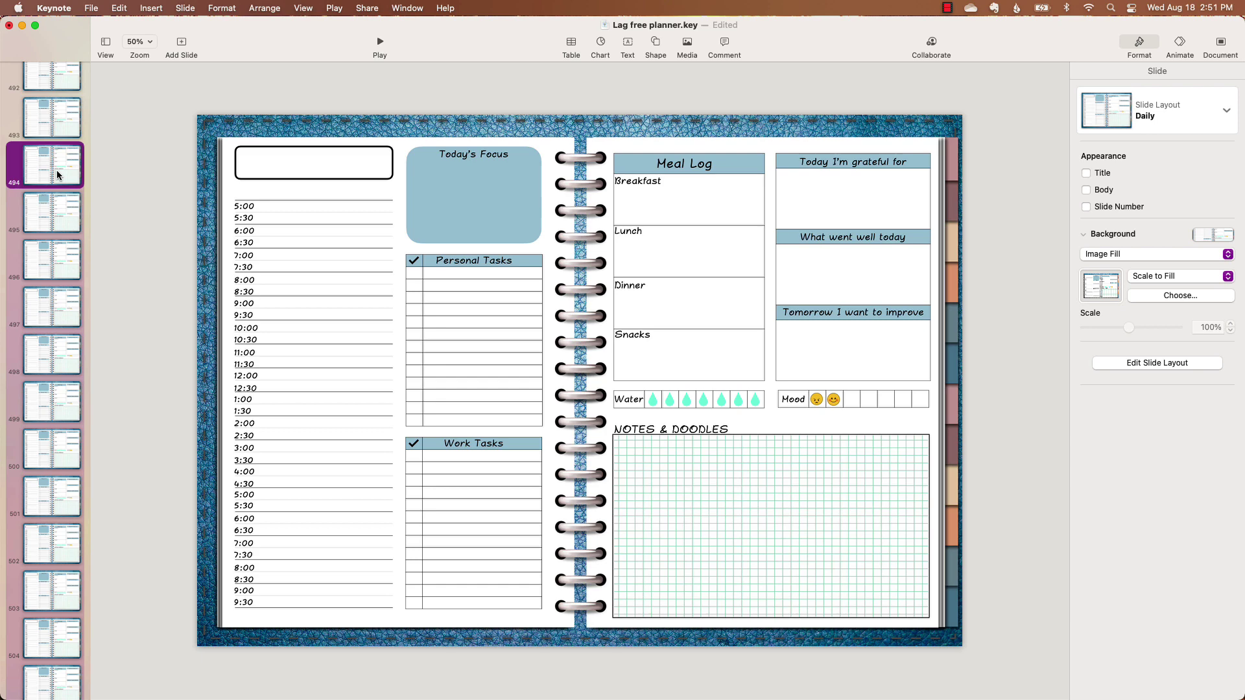
{"action": "key", "text": "BackSpace"}
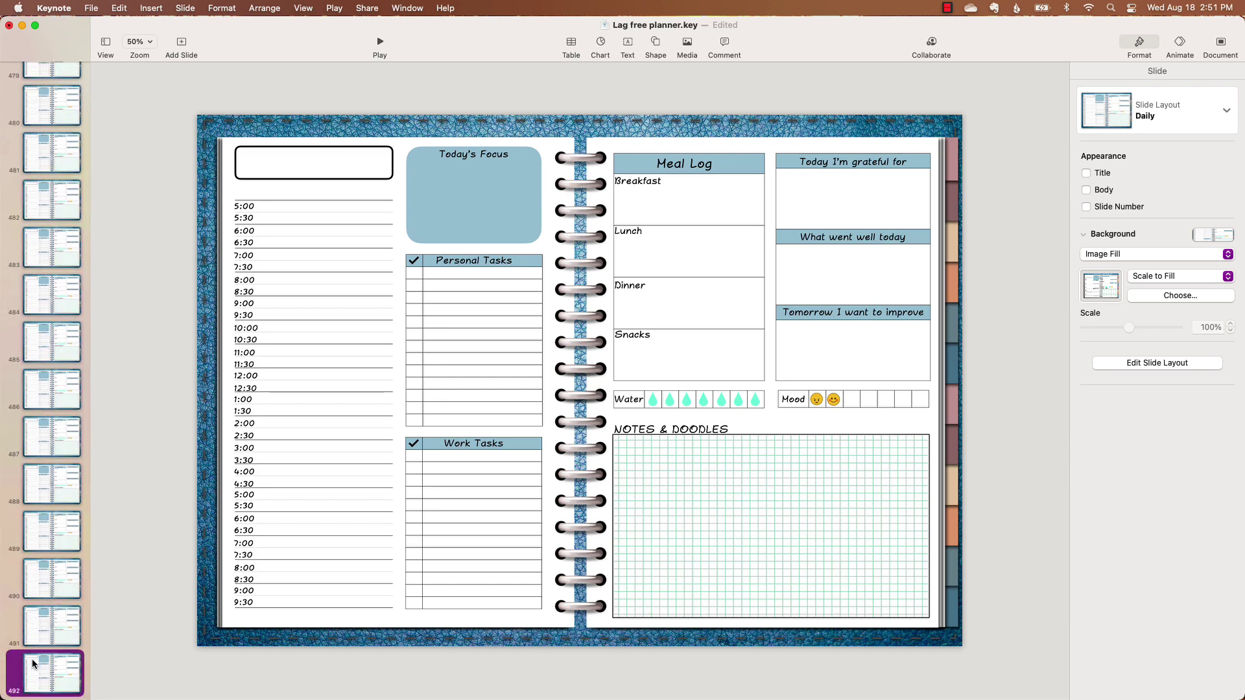
Step: Return to the start of the deck and open the January monthly slide
{"action": "scroll", "coordinate": [47, 617], "scroll_direction": "up", "scroll_amount": 20}
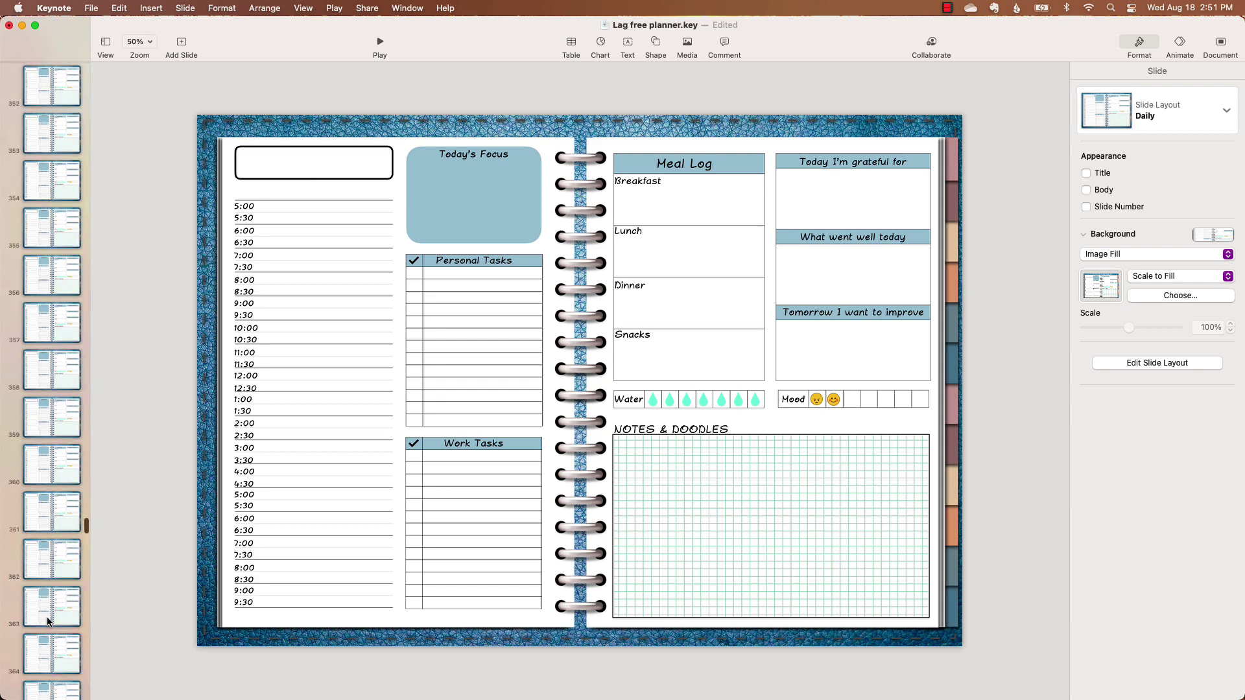
{"action": "scroll", "coordinate": [47, 617], "scroll_direction": "up", "scroll_amount": 20}
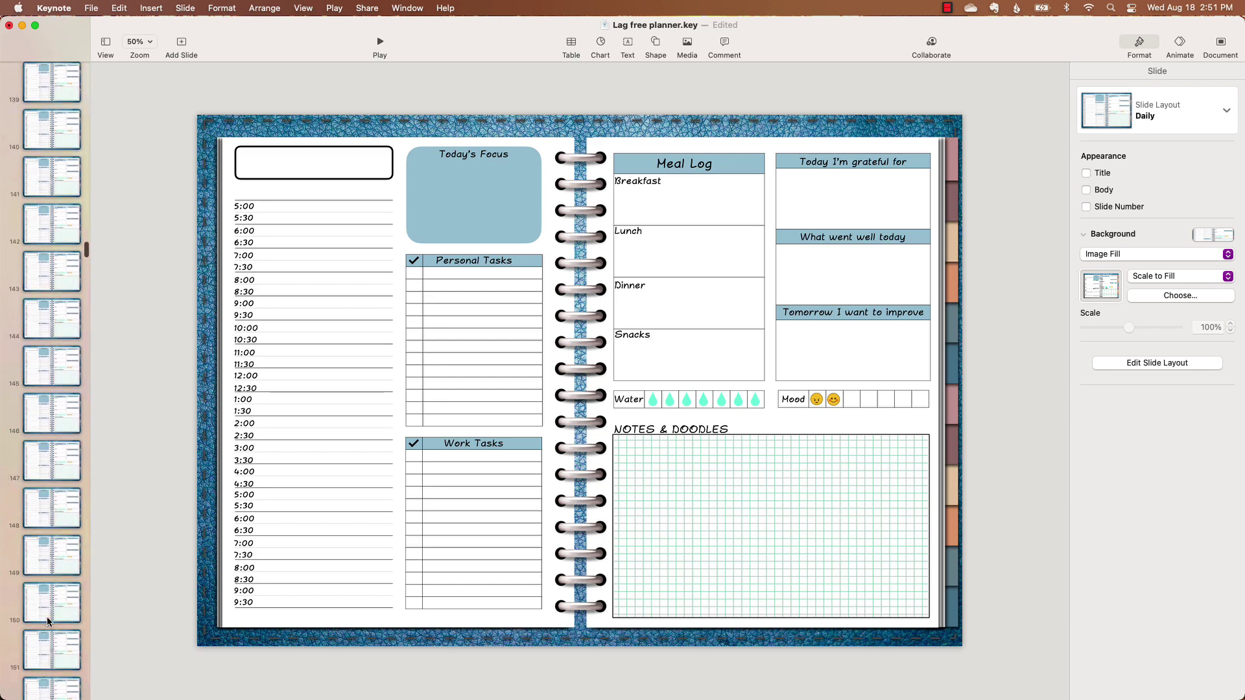
{"action": "scroll", "coordinate": [93, 555], "scroll_direction": "up", "scroll_amount": 15}
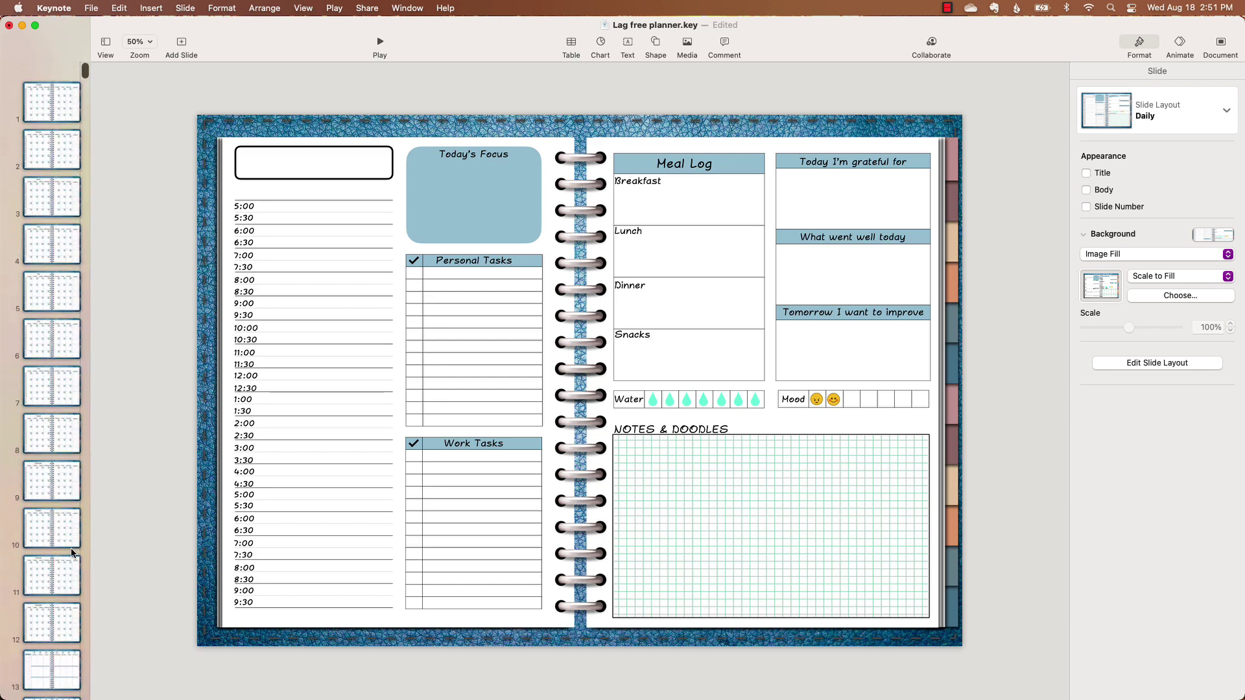
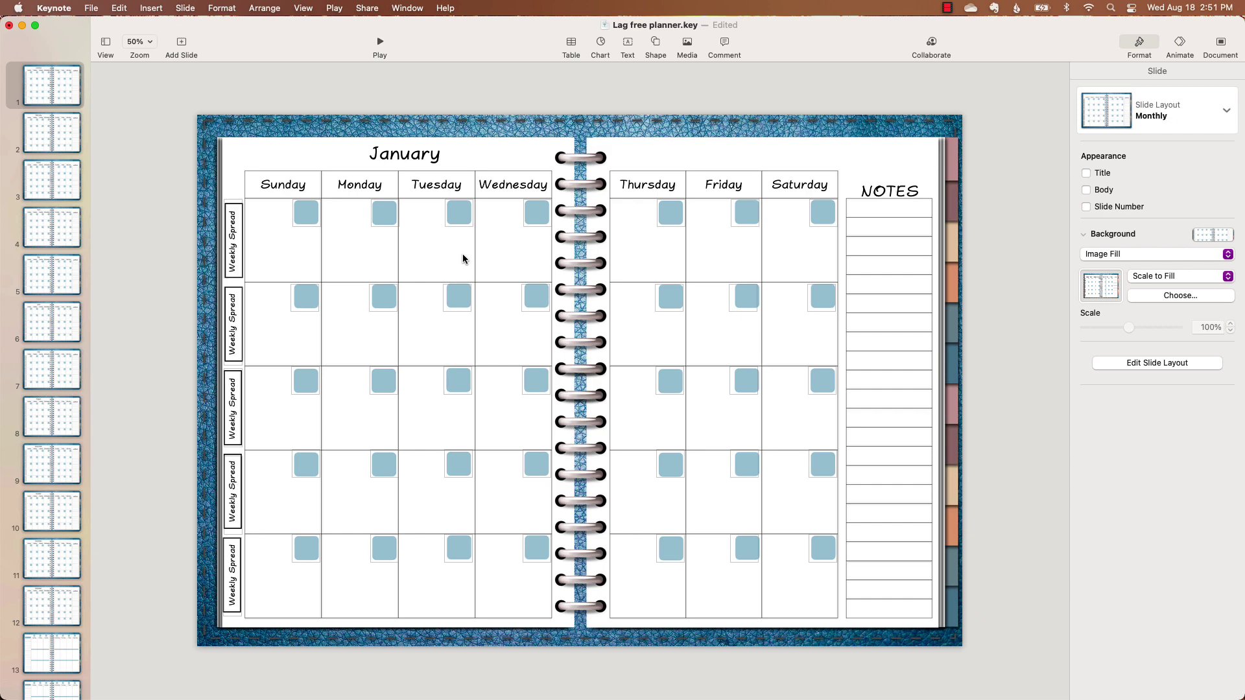
Step: Open the Master slide layout for editing and add a text box reading "Jan" on the planner's right-hand page
{"action": "left_click", "coordinate": [1148, 363]}
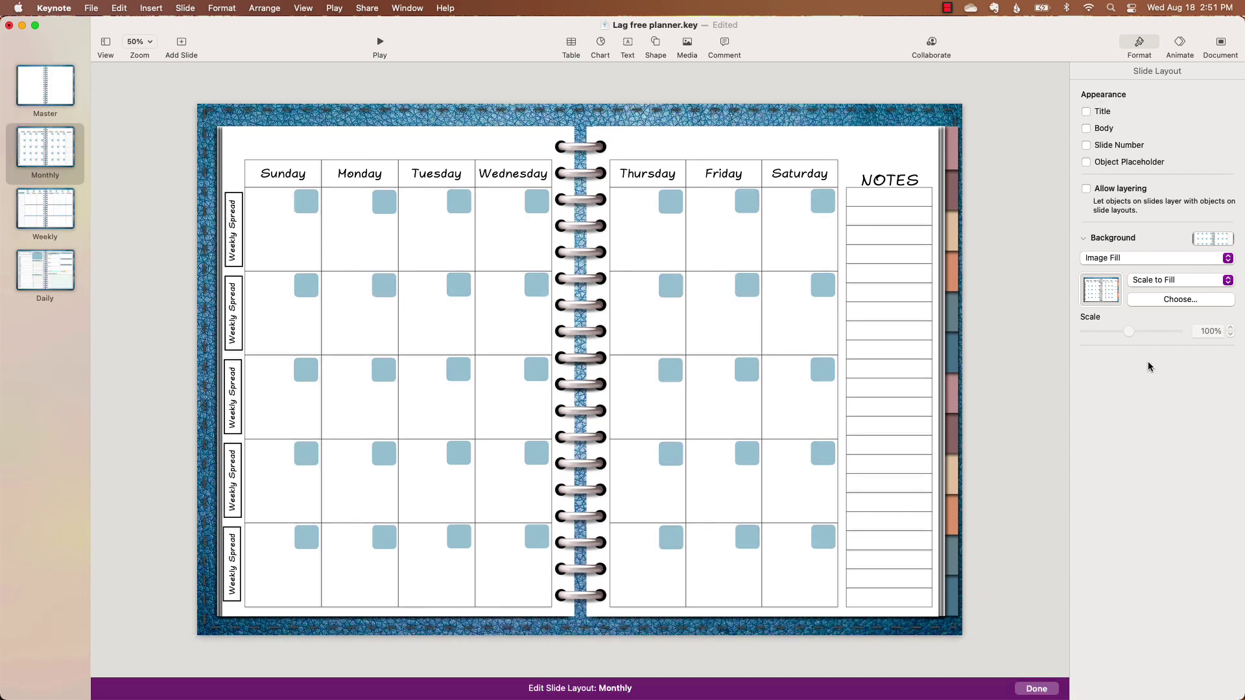
{"action": "left_click", "coordinate": [70, 103]}
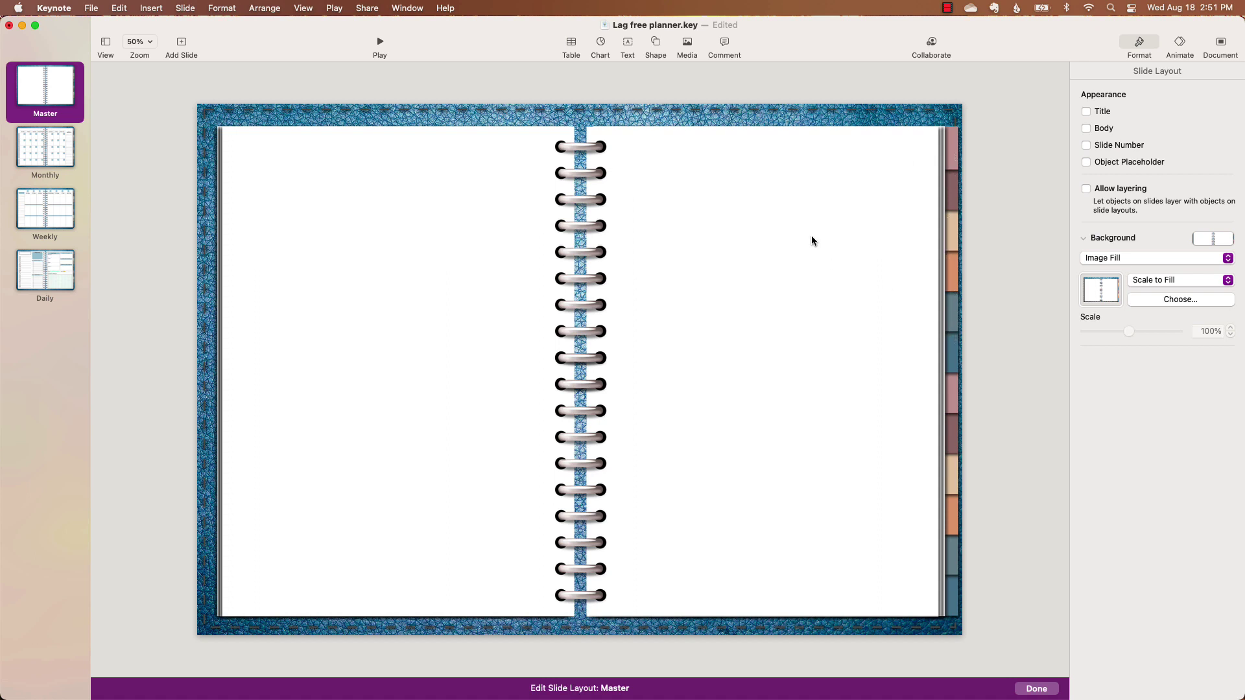
{"action": "left_click", "coordinate": [627, 44]}
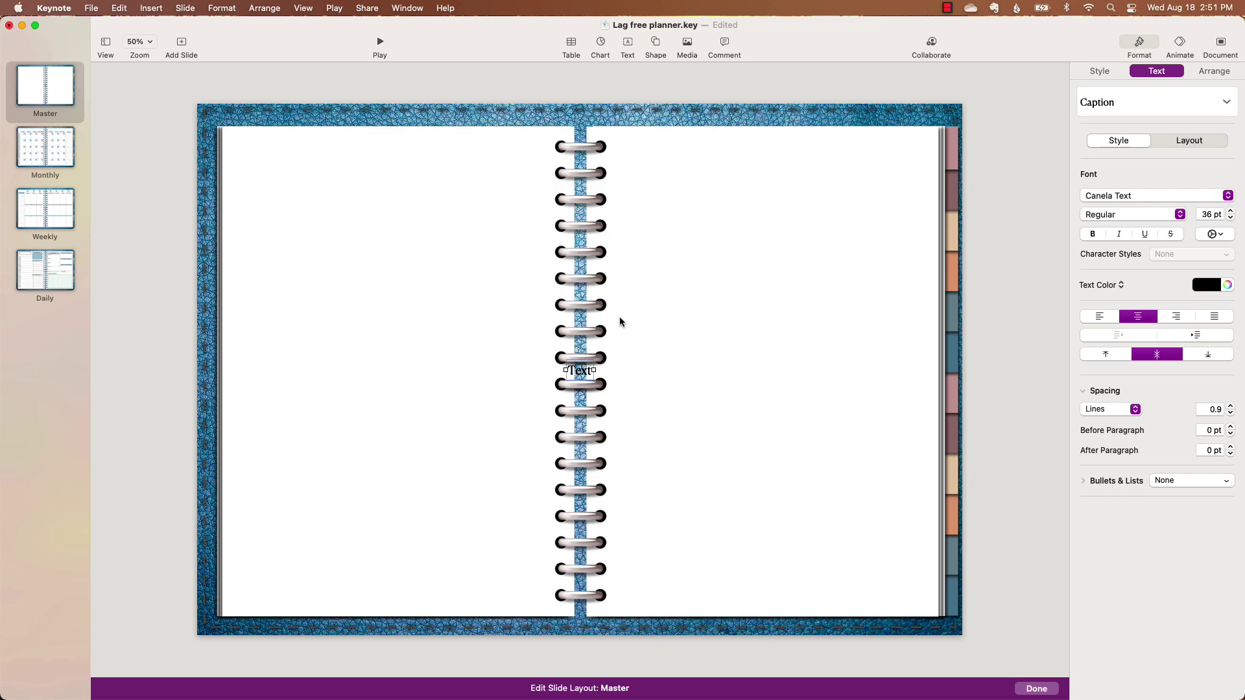
{"action": "left_click_drag", "start_coordinate": [579, 370], "coordinate": [812, 230]}
{"action": "left_click", "coordinate": [813, 233]}
{"action": "type", "text": "Jan"}
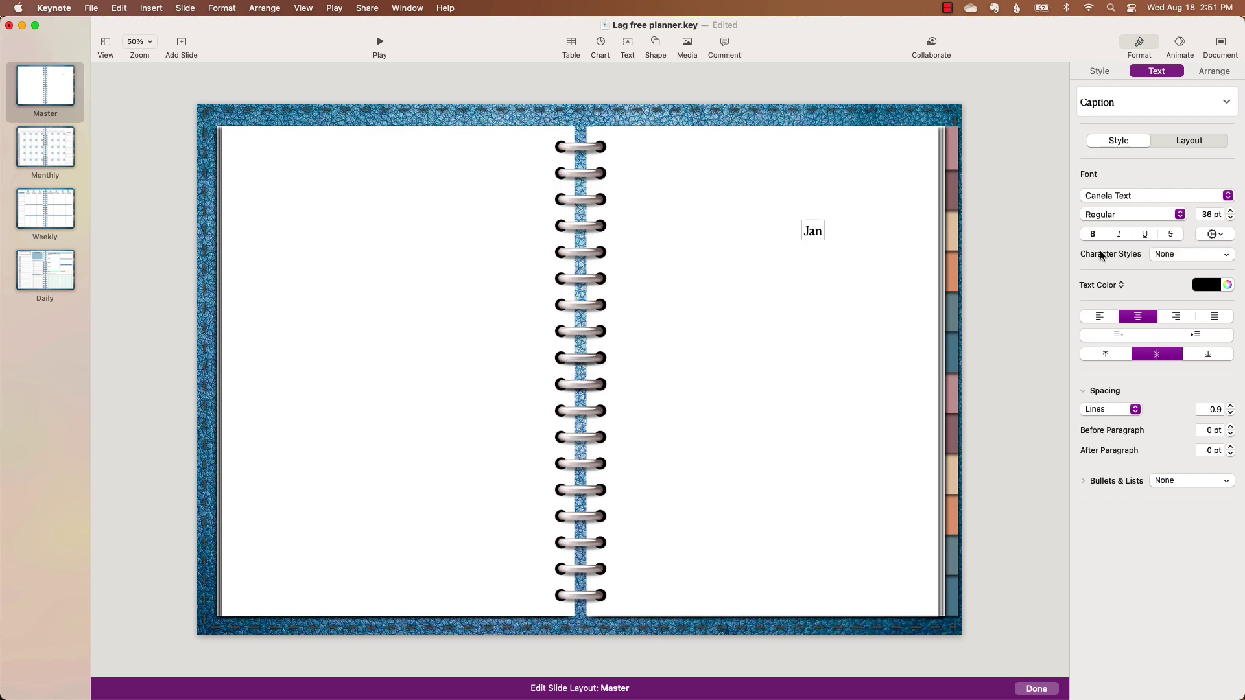
Step: Set the font of the "Jan" text to Majorca
{"action": "double_click", "coordinate": [814, 230]}
{"action": "left_click", "coordinate": [1144, 196]}
{"action": "scroll", "coordinate": [1144, 200], "scroll_direction": "up", "scroll_amount": 15}
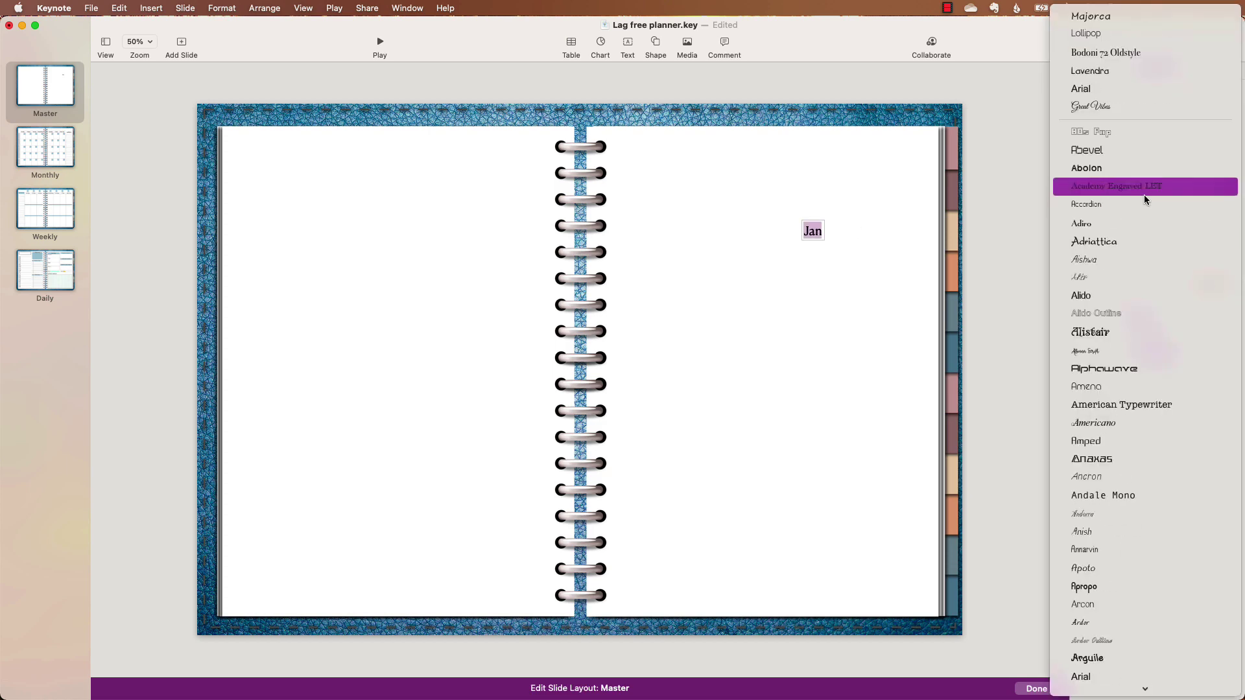
{"action": "left_click", "coordinate": [1097, 25]}
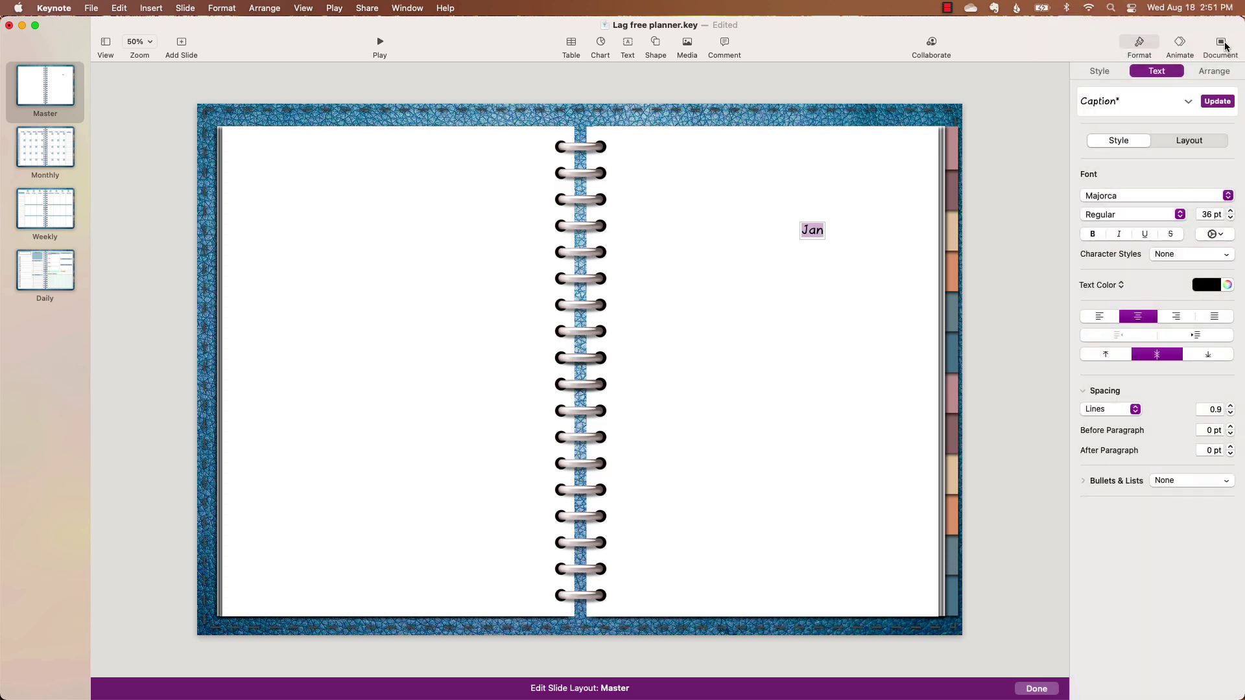
Step: Rotate the "Jan" text box to 270°
{"action": "left_click", "coordinate": [1216, 72]}
{"action": "left_click", "coordinate": [1151, 287]}
{"action": "key", "text": "BackSpace"}
{"action": "type", "text": "270"}
{"action": "key", "text": "Return"}
{"action": "left_click", "coordinate": [869, 377]}
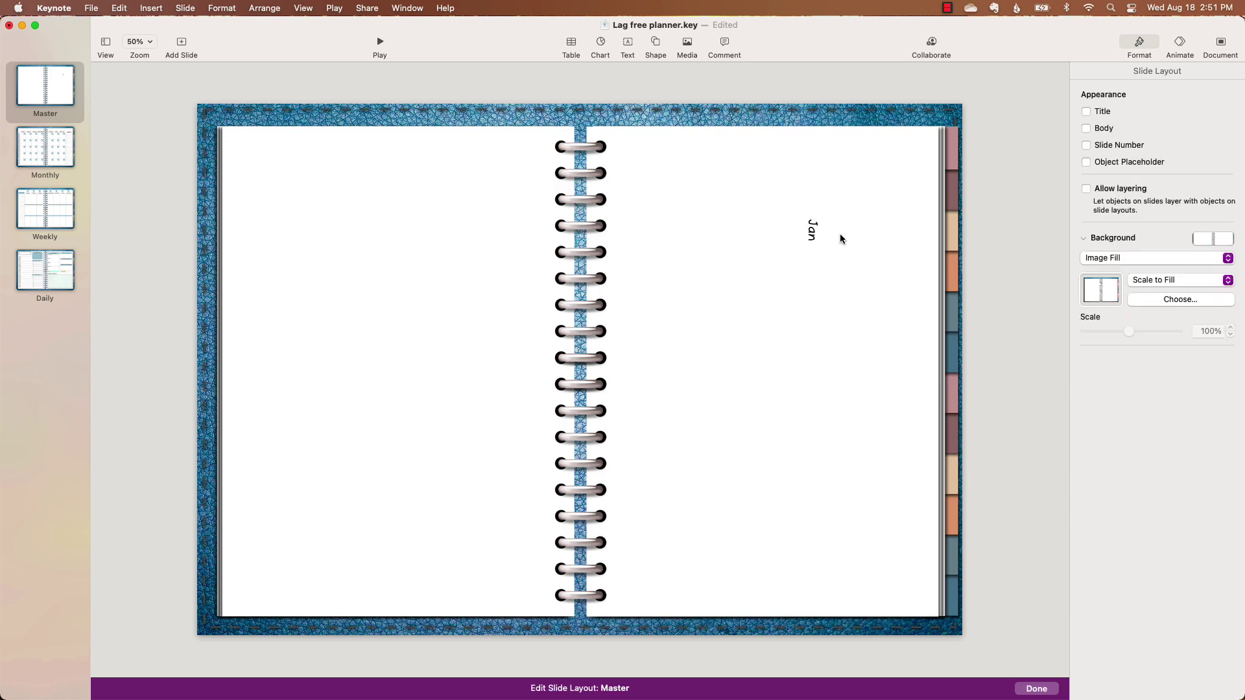
Step: Move the "Jan" label onto the first tab of the planner and nudge it left to X 2303 pt, Y 79 pt
{"action": "double_click", "coordinate": [812, 234]}
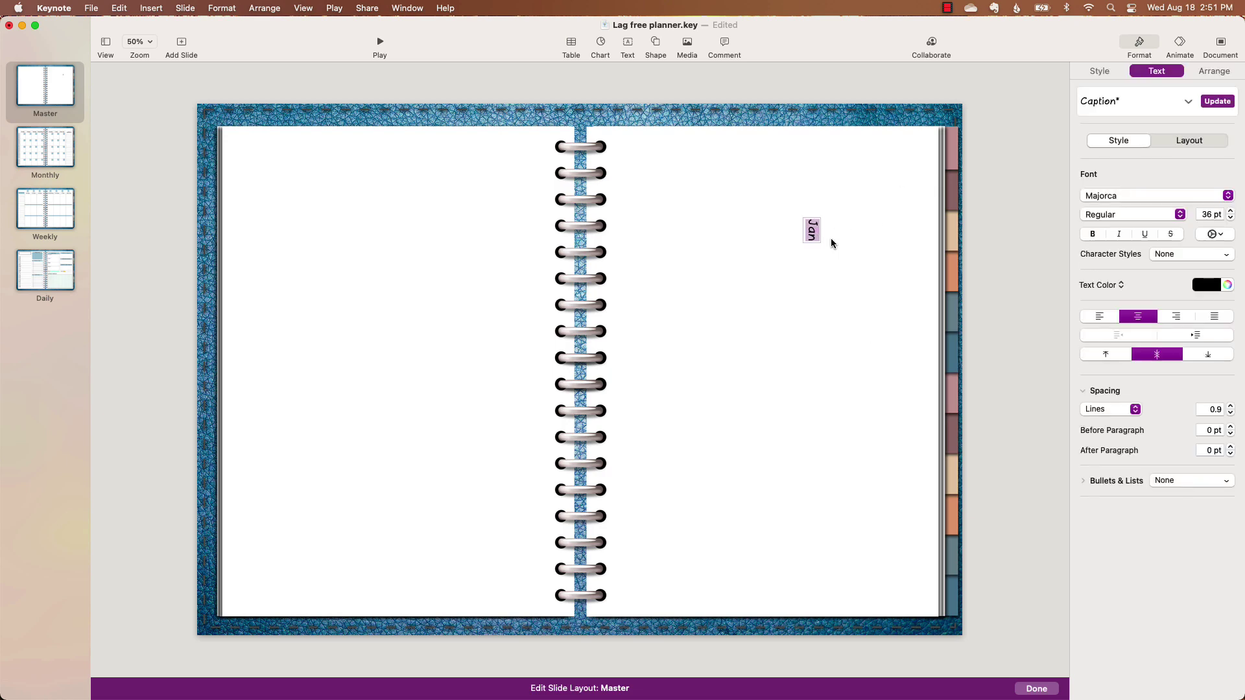
{"action": "left_click", "coordinate": [830, 242]}
{"action": "left_click_drag", "start_coordinate": [814, 231], "coordinate": [953, 172]}
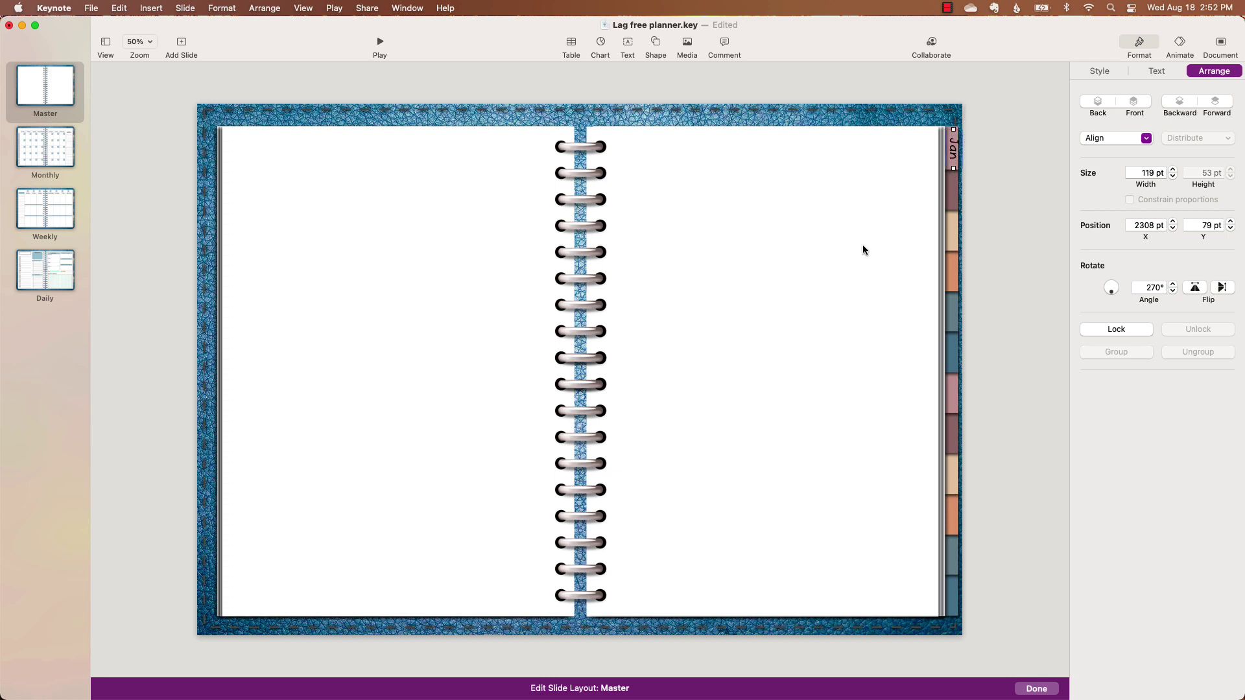
{"action": "key", "text": "Left"}
{"action": "key", "text": "Left"}
{"action": "key", "text": "Left"}
{"action": "key", "text": "Left"}
{"action": "key", "text": "Left"}
{"action": "left_click", "coordinate": [845, 259]}
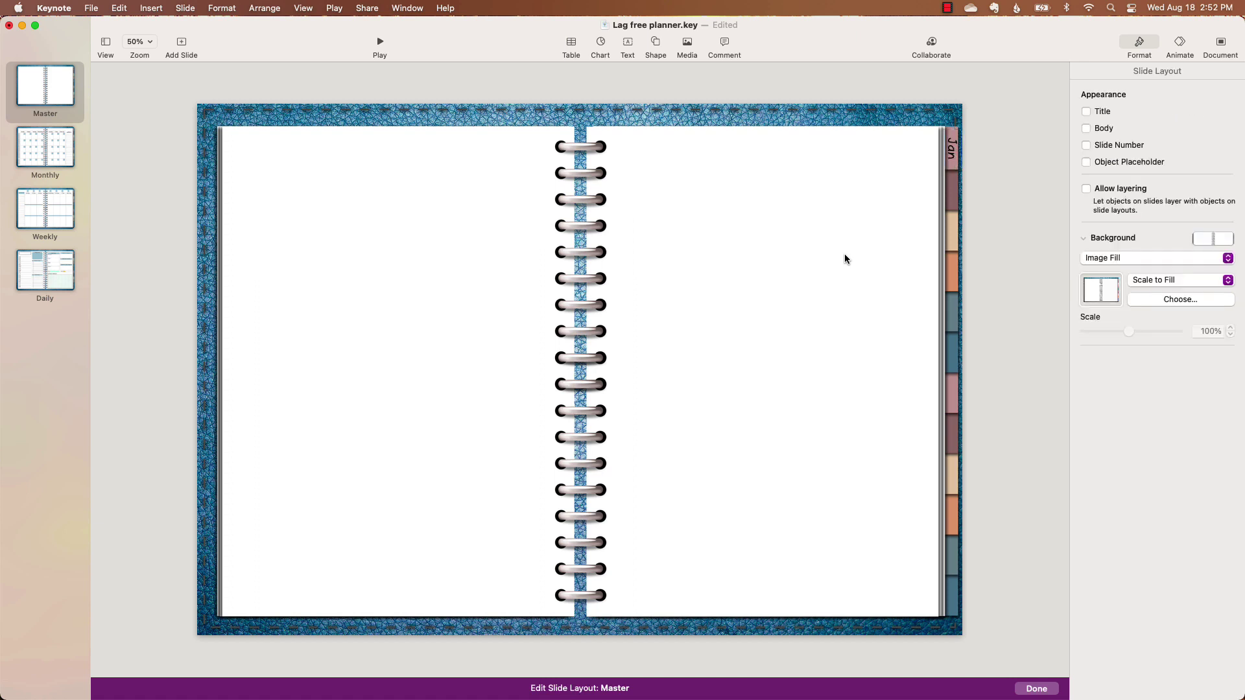
Step: Duplicate the "Jan" label onto the second tab and change the copy's text to "Feb"
{"action": "left_click", "coordinate": [952, 152]}
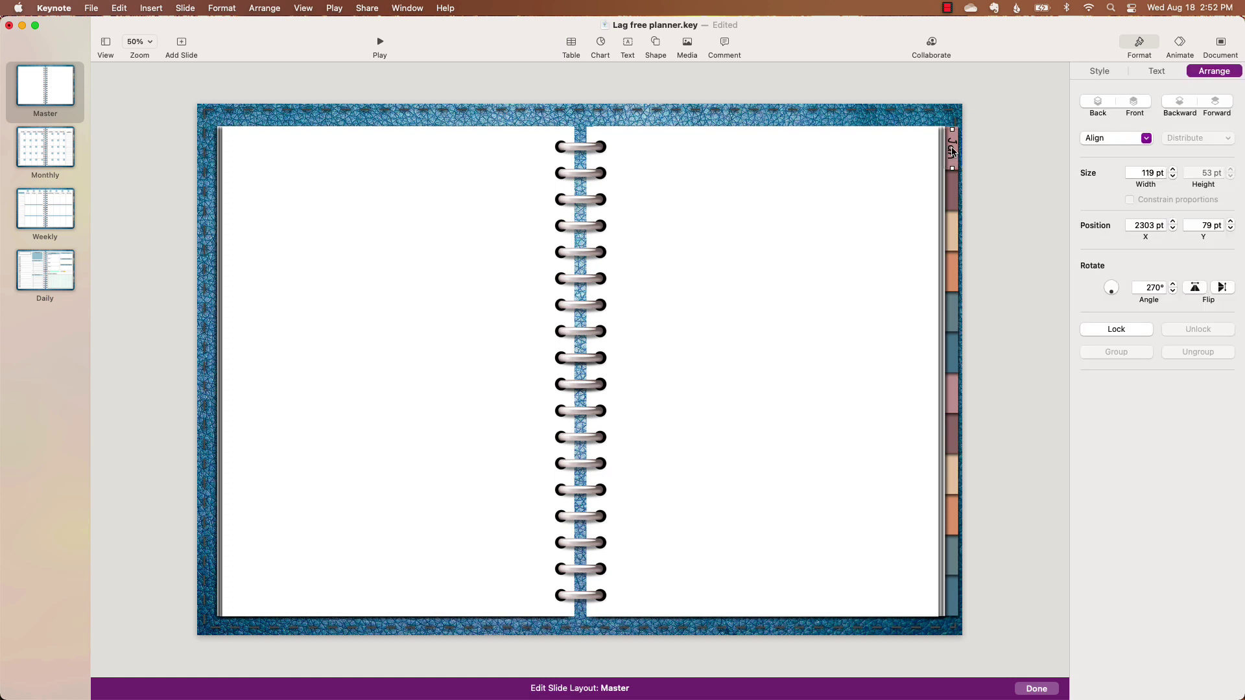
{"action": "left_click", "coordinate": [952, 151]}
{"action": "left_click_drag", "start_coordinate": [952, 151], "coordinate": [953, 191]}
{"action": "double_click", "coordinate": [952, 188]}
{"action": "type", "text": "Feb"}
{"action": "left_click", "coordinate": [880, 230]}
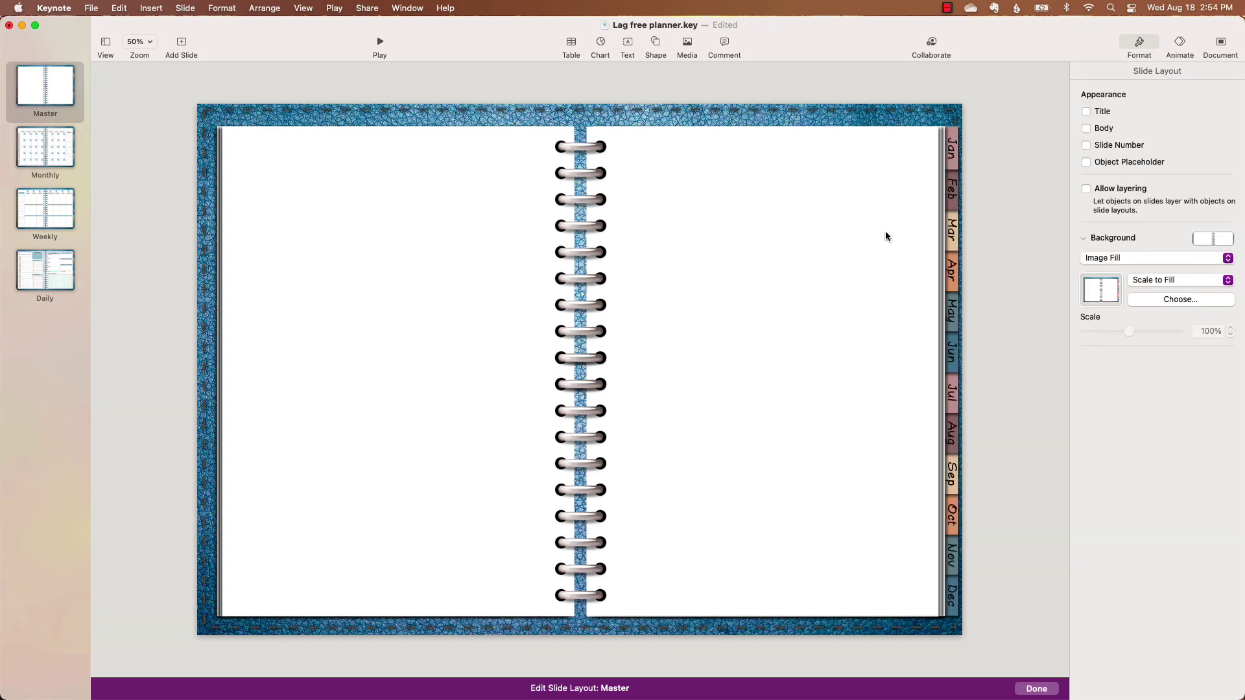
Step: Link the "Jan" tab label to slide 1
{"action": "left_click", "coordinate": [952, 153]}
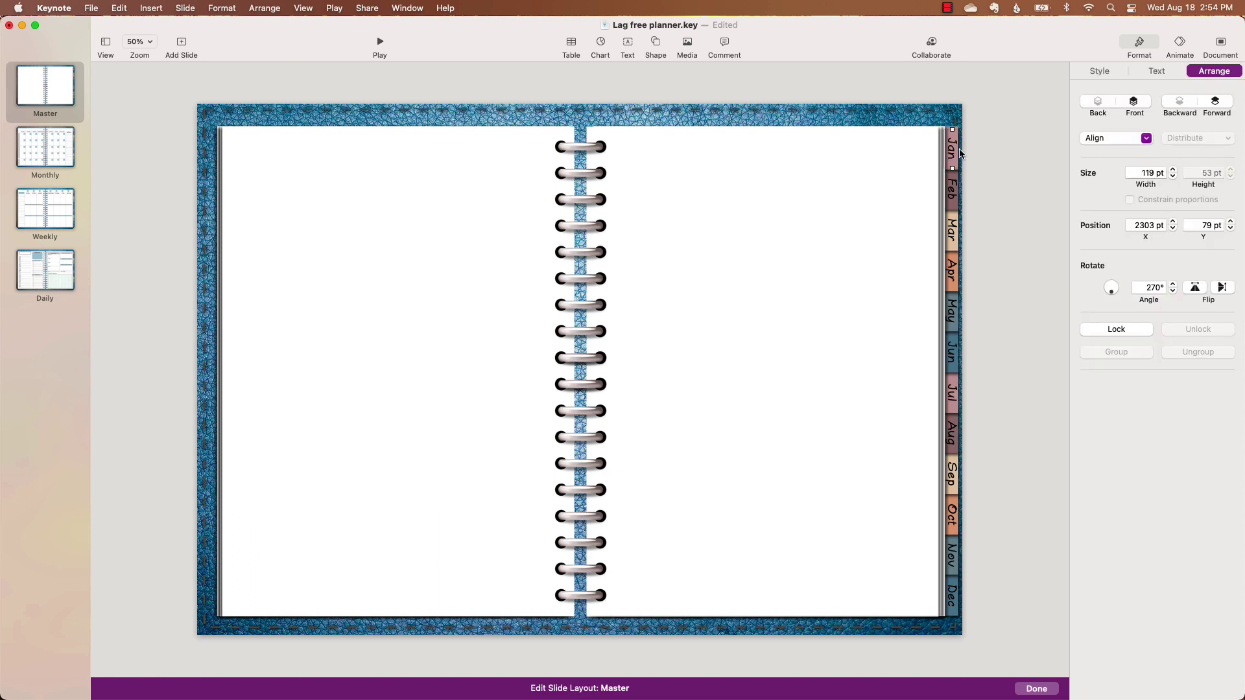
{"action": "key", "text": "super+k"}
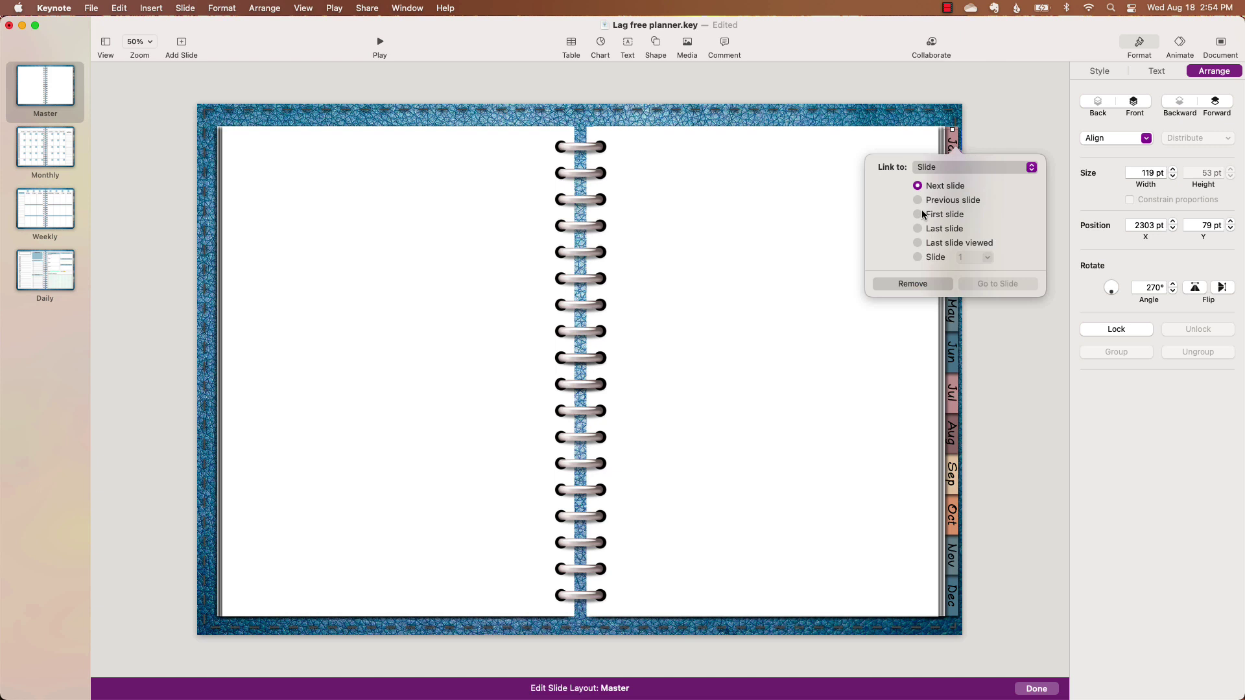
{"action": "left_click", "coordinate": [918, 258]}
{"action": "left_click", "coordinate": [869, 362]}
Step: Add a numbered slide link to the "Feb" tab label for its monthly slide
{"action": "left_click", "coordinate": [955, 195]}
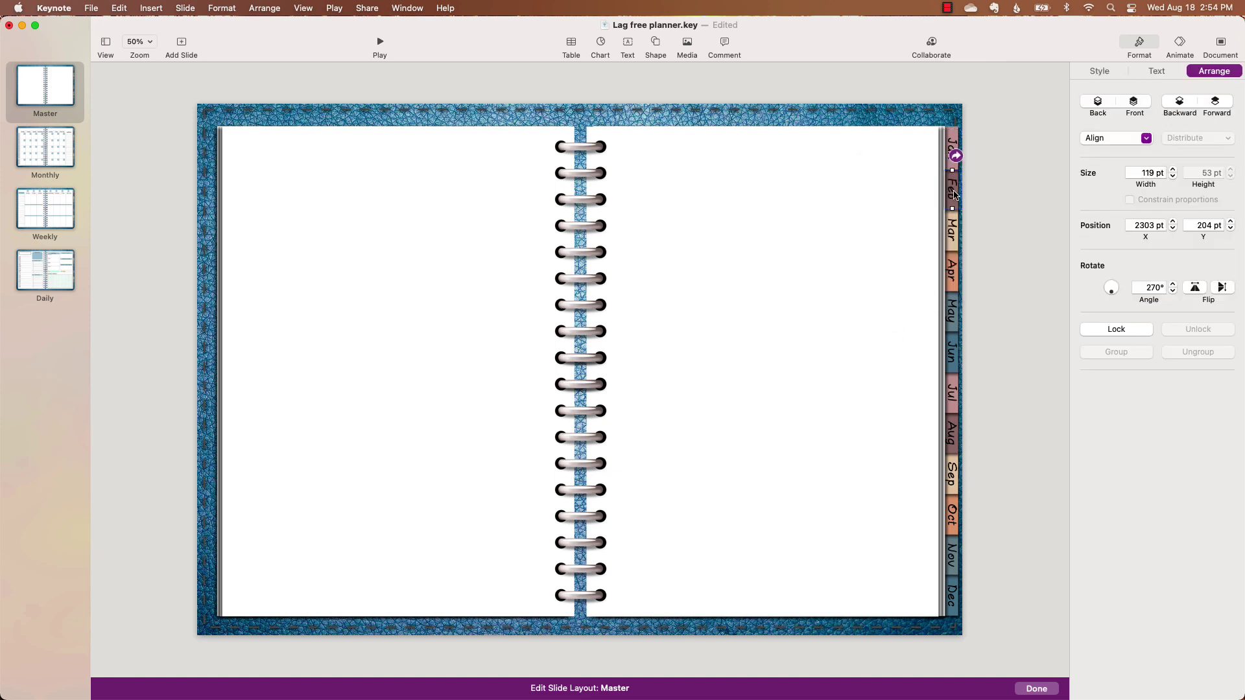
{"action": "key", "text": "super+k"}
{"action": "left_click", "coordinate": [918, 138]}
{"action": "left_click", "coordinate": [964, 138]}
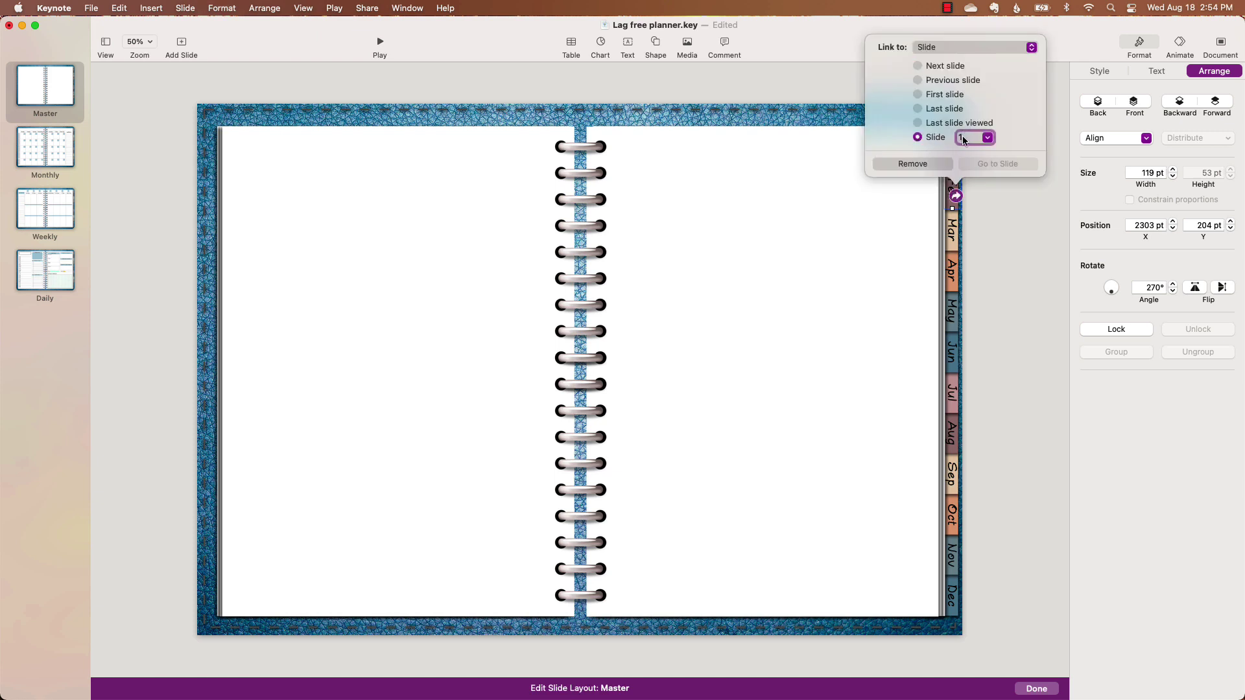
{"action": "left_click", "coordinate": [857, 254]}
Step: Add a numbered slide link to the "Mar" tab label for its monthly slide
{"action": "left_click", "coordinate": [953, 230]}
{"action": "key", "text": "super+k"}
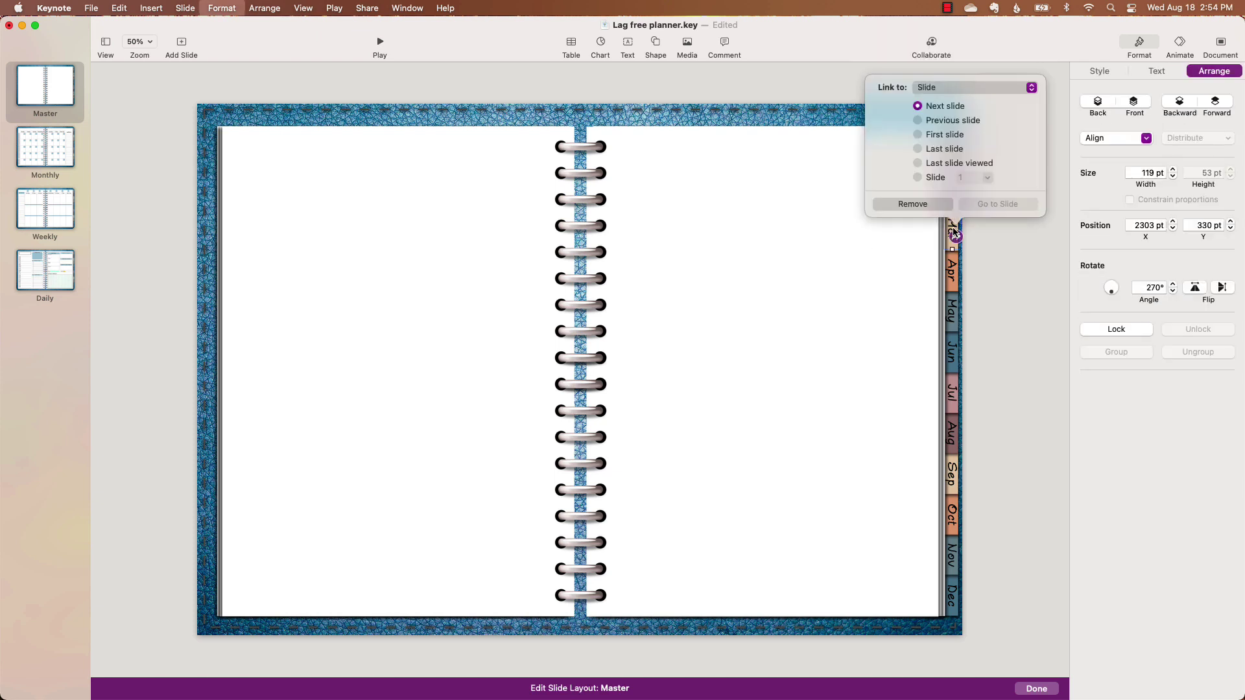
{"action": "left_click", "coordinate": [917, 177]}
Step: Group all the linked month tab labels on the Master layout into one object
{"action": "key", "text": "super+a"}
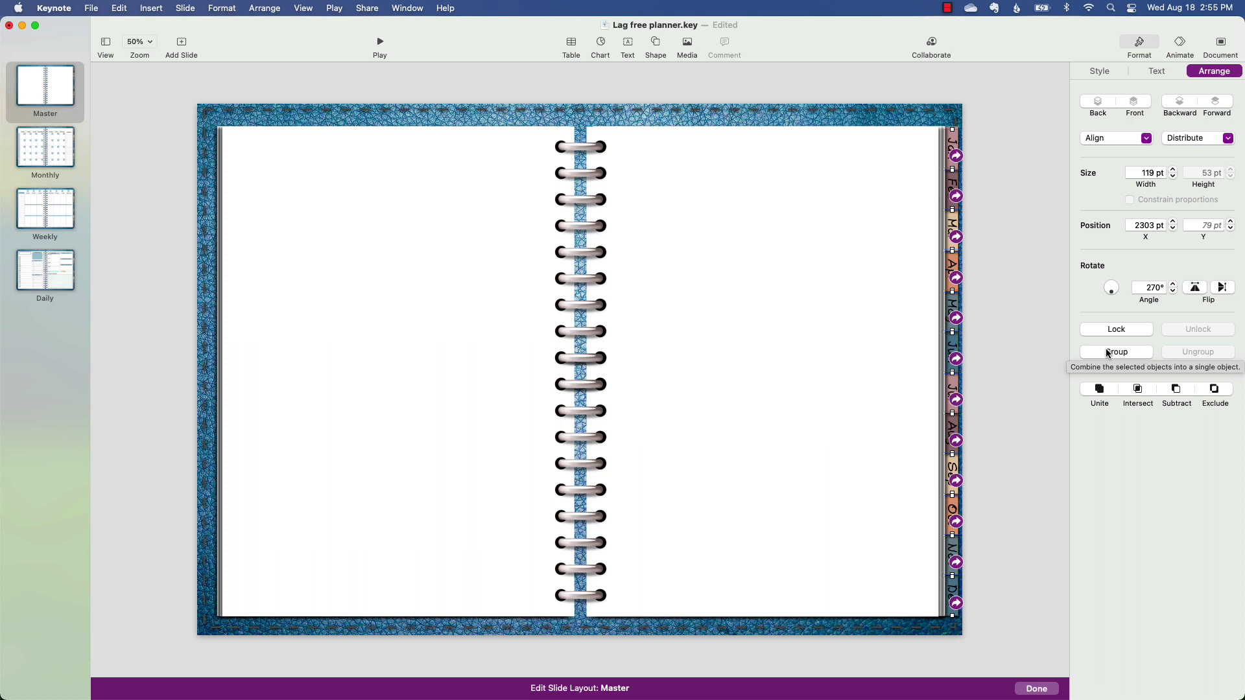
{"action": "left_click", "coordinate": [1108, 353]}
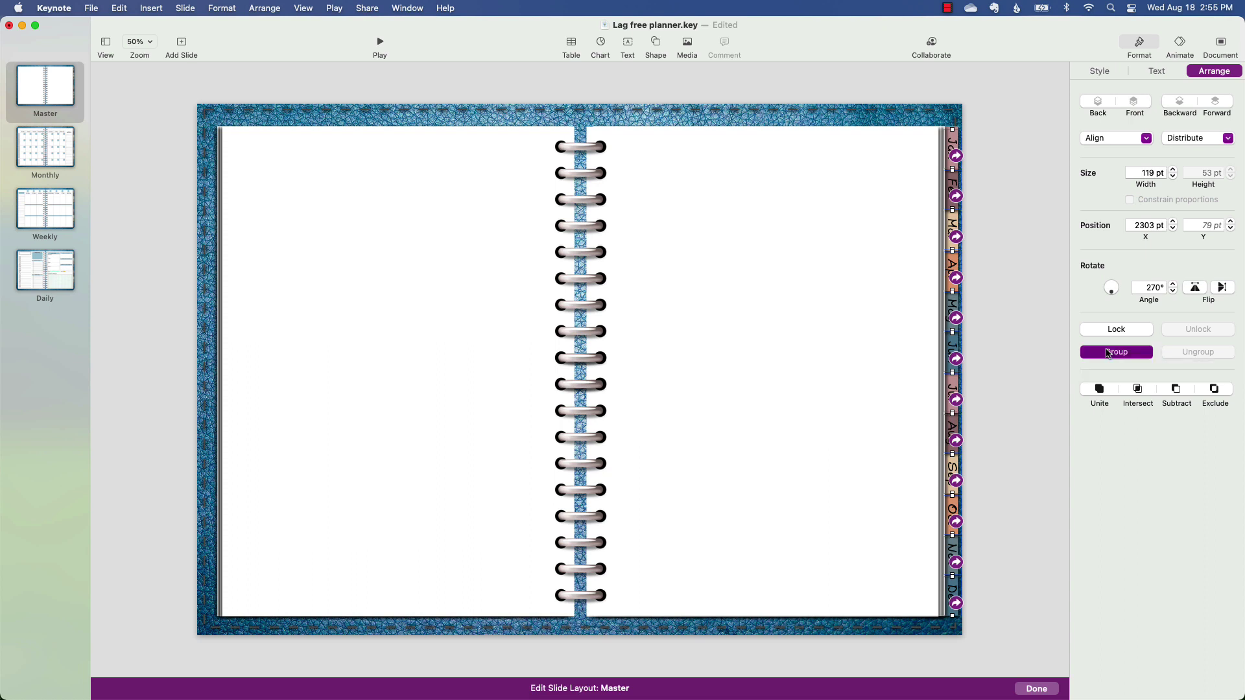
{"action": "left_click", "coordinate": [872, 332]}
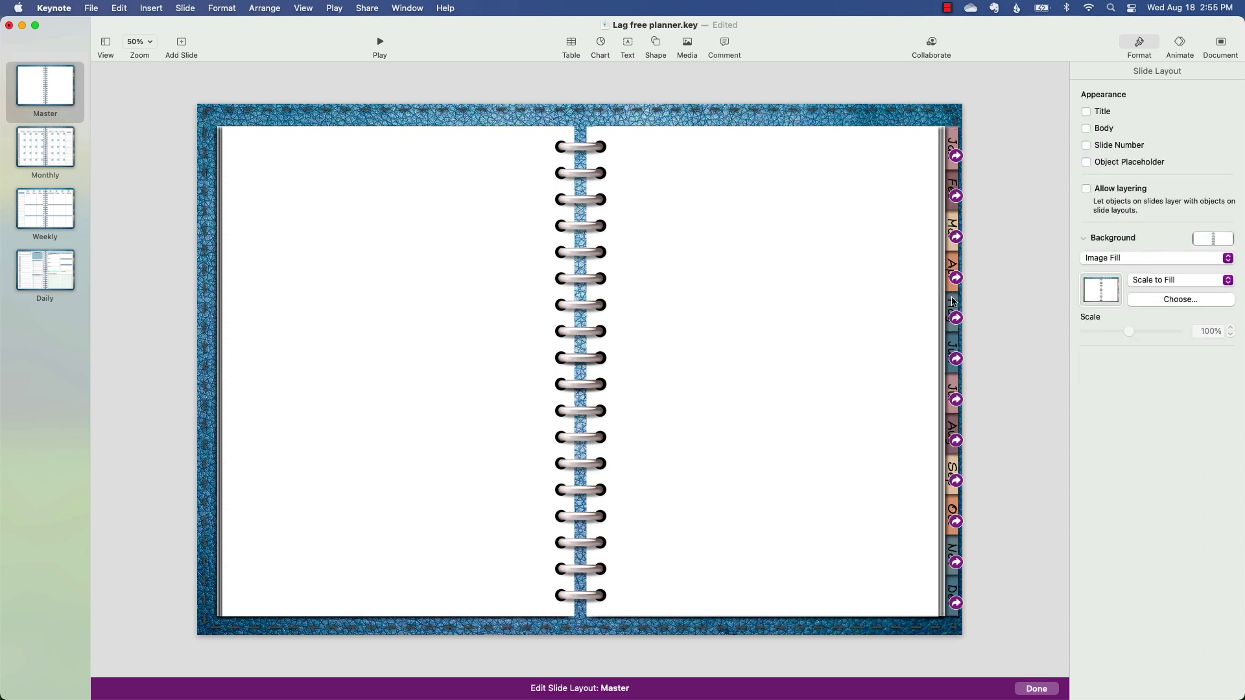
Step: Copy the grouped month labels from the Master layout and paste them onto the Monthly layout
{"action": "left_click", "coordinate": [952, 302]}
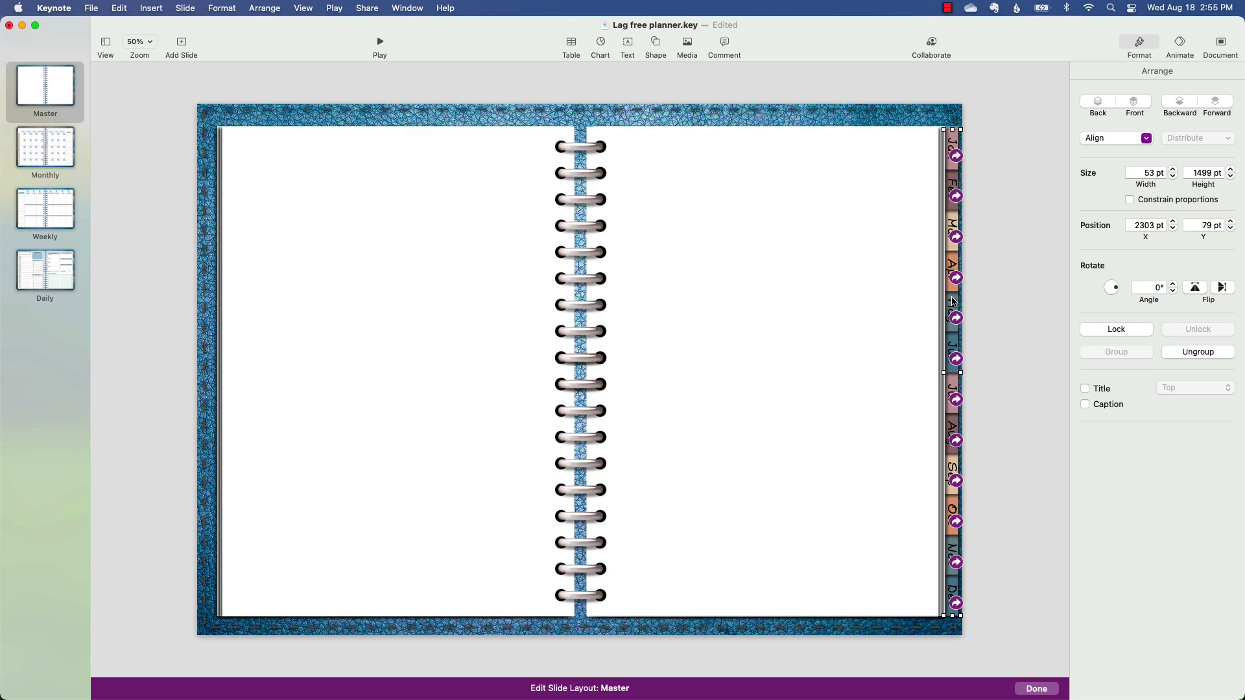
{"action": "left_click", "coordinate": [40, 155]}
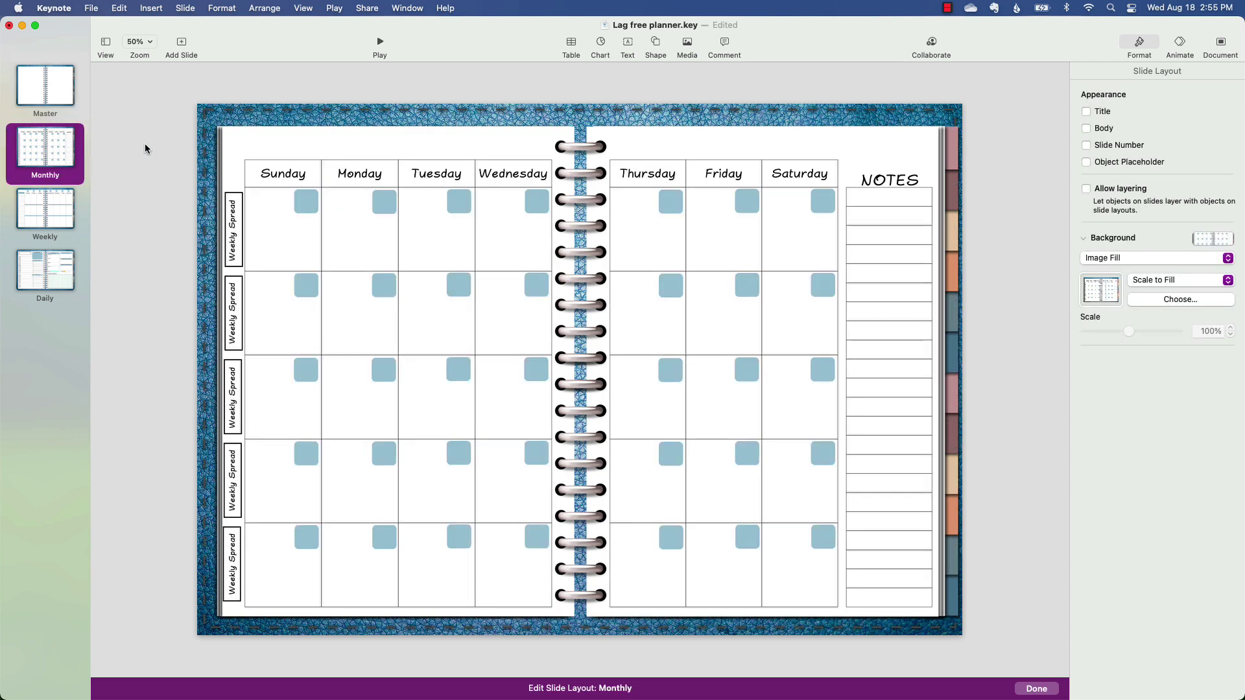
{"action": "left_click", "coordinate": [900, 289]}
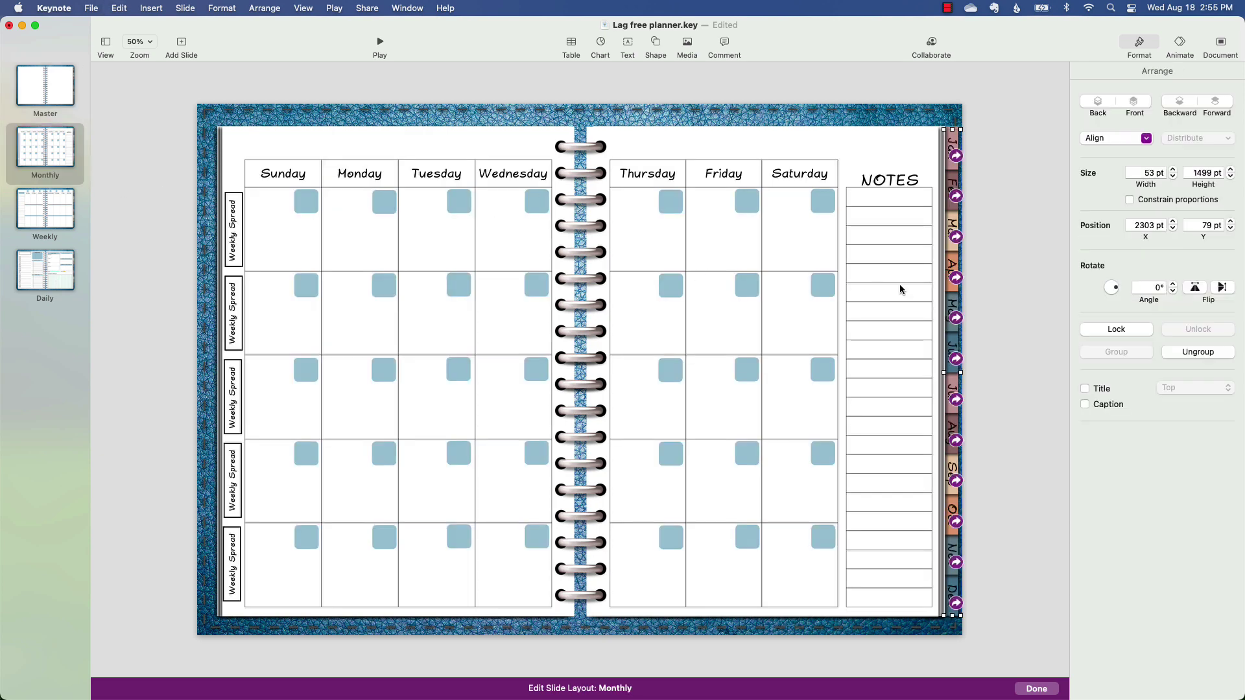
Step: Paste the grouped month labels onto the Weekly and Daily layouts, and finish editing the slide layouts
{"action": "left_click", "coordinate": [48, 211]}
{"action": "left_click", "coordinate": [271, 230]}
{"action": "key", "text": "super+v"}
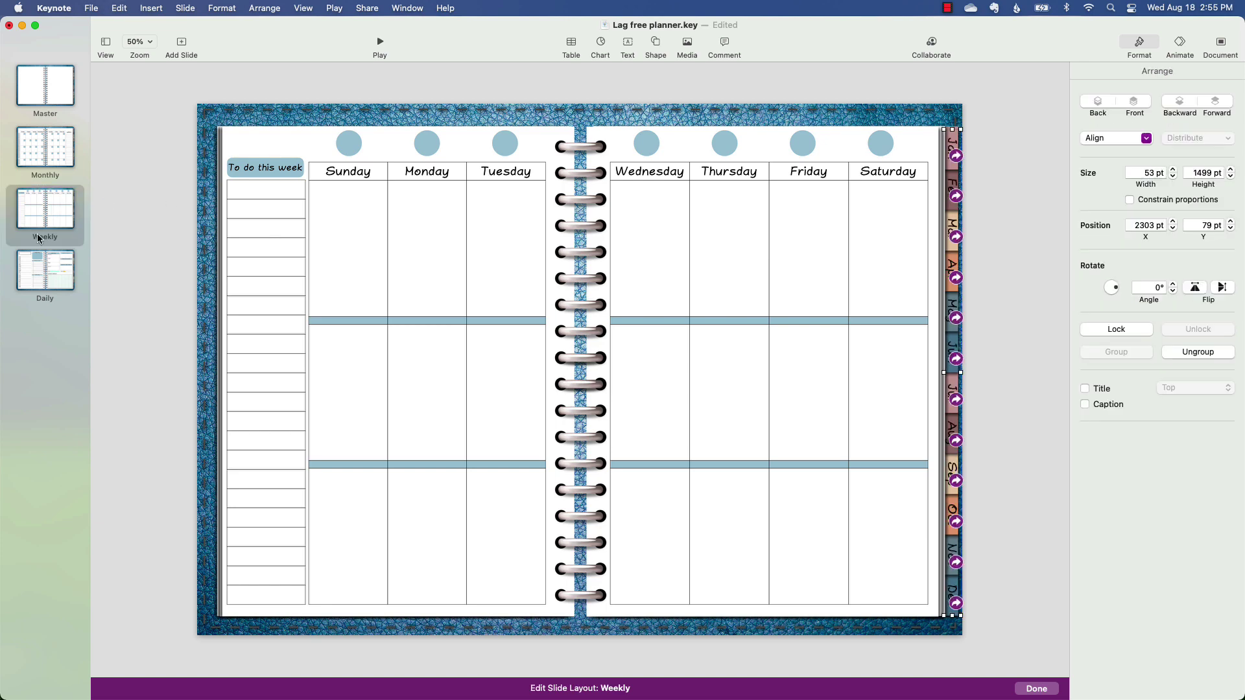
{"action": "left_click", "coordinate": [46, 284]}
{"action": "key", "text": "super+v"}
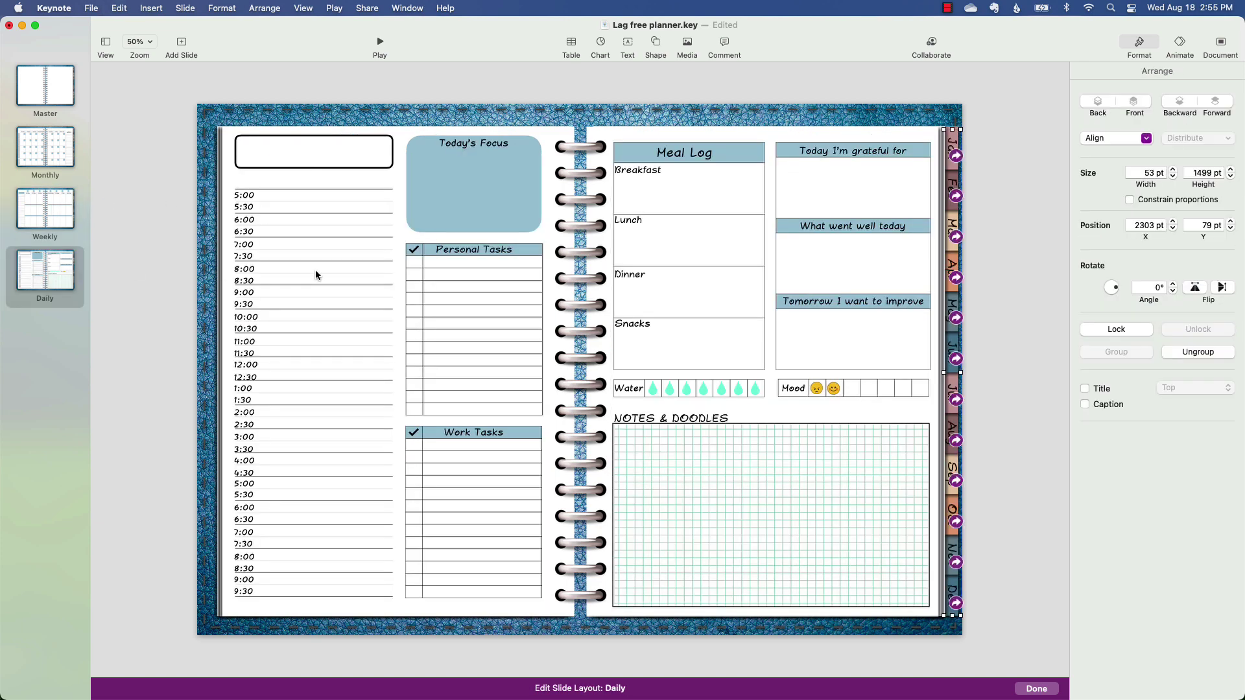
{"action": "left_click", "coordinate": [1049, 691]}
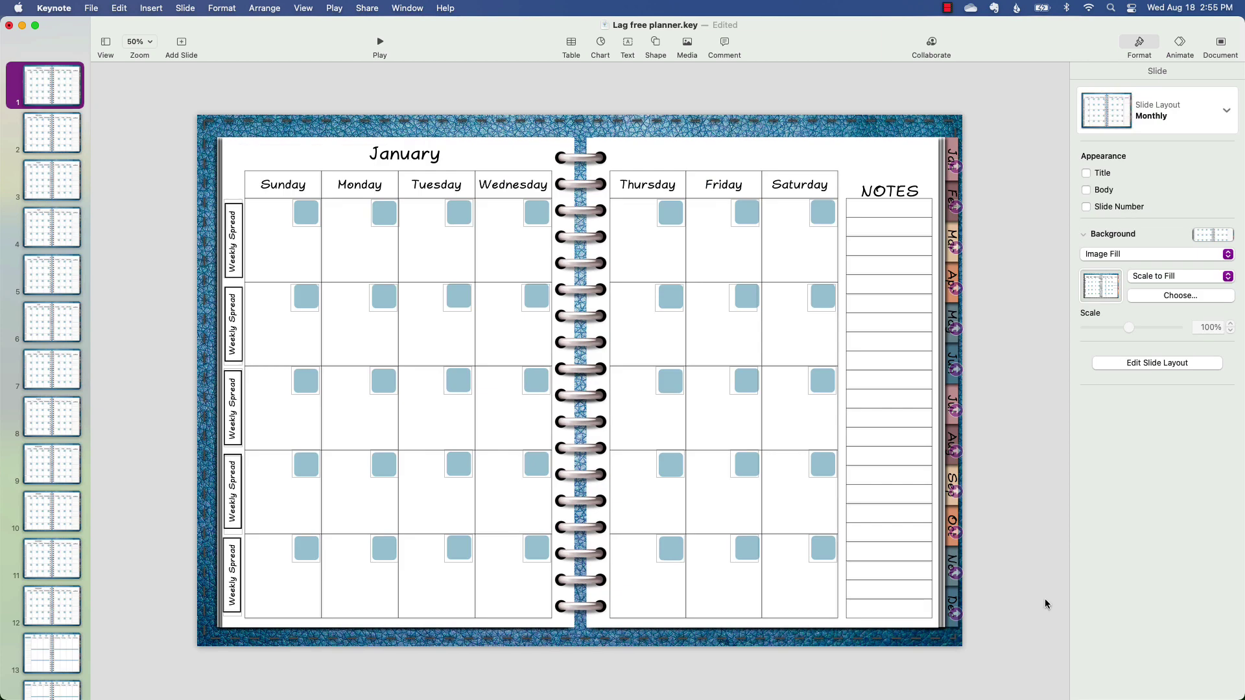
Step: Page through the daily slides from around slide 106 to check the month tabs and responsiveness, and return to the January slide
{"action": "scroll", "coordinate": [44, 297], "scroll_direction": "down", "scroll_amount": 20}
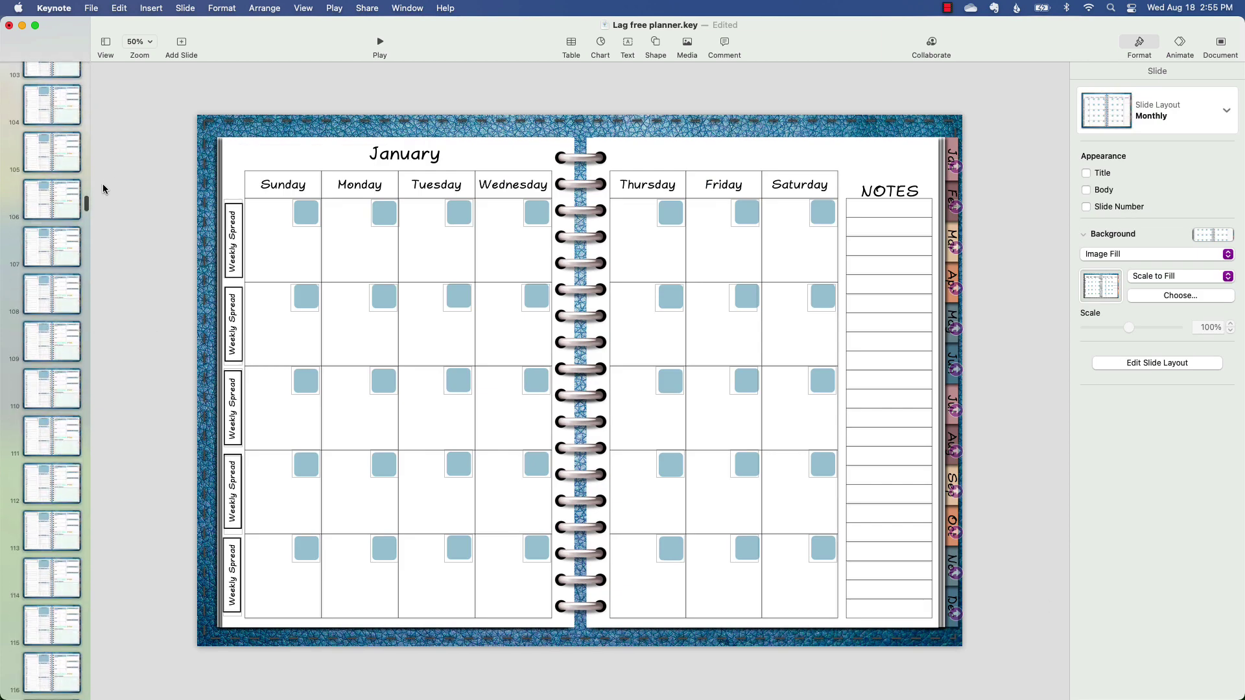
{"action": "left_click", "coordinate": [65, 198]}
{"action": "key", "text": "Down"}
{"action": "key", "text": "Down"}
{"action": "key", "text": "Down"}
{"action": "key", "text": "Down"}
{"action": "key", "text": "Down"}
{"action": "key", "text": "Down"}
{"action": "key", "text": "Down"}
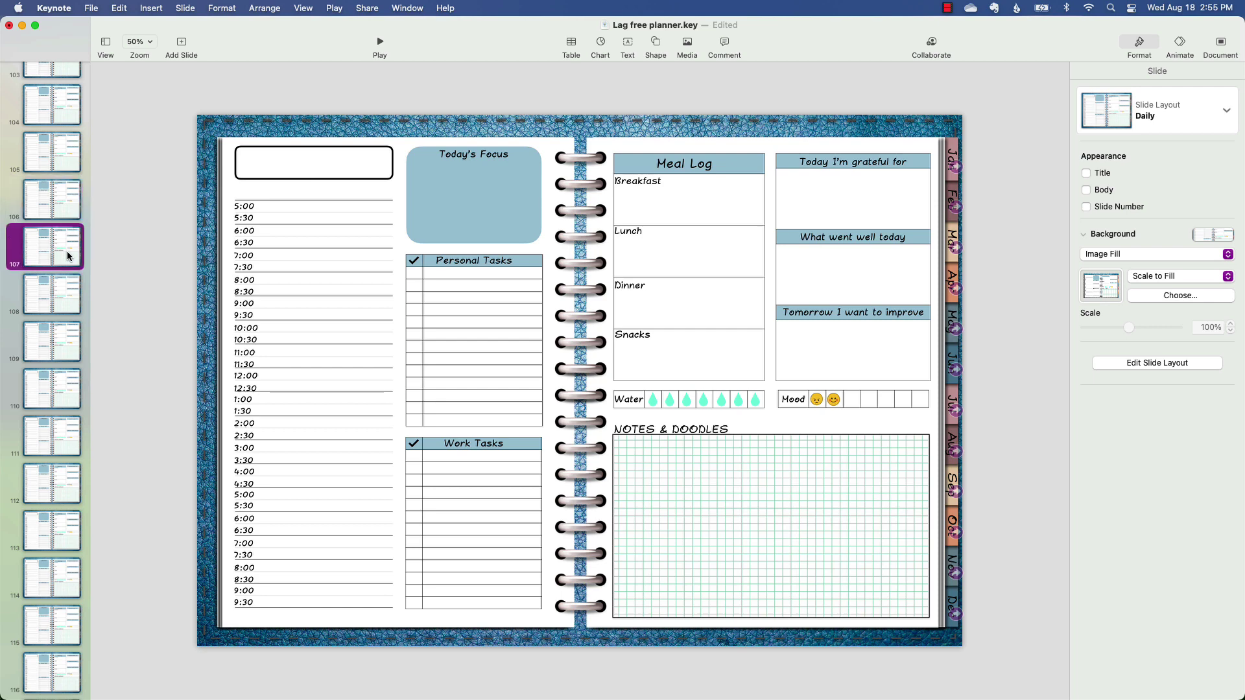
{"action": "key", "text": "Down"}
{"action": "key", "text": "Down"}
{"action": "key", "text": "Down"}
{"action": "key", "text": "Down"}
{"action": "key", "text": "Down"}
{"action": "key", "text": "Down"}
{"action": "key", "text": "Down"}
{"action": "key", "text": "Down"}
{"action": "key", "text": "Down"}
{"action": "key", "text": "Down"}
{"action": "key", "text": "Down"}
{"action": "key", "text": "Down"}
{"action": "key", "text": "Down"}
{"action": "key", "text": "Down"}
{"action": "key", "text": "Down"}
{"action": "key", "text": "Down"}
{"action": "key", "text": "Down"}
{"action": "key", "text": "Down"}
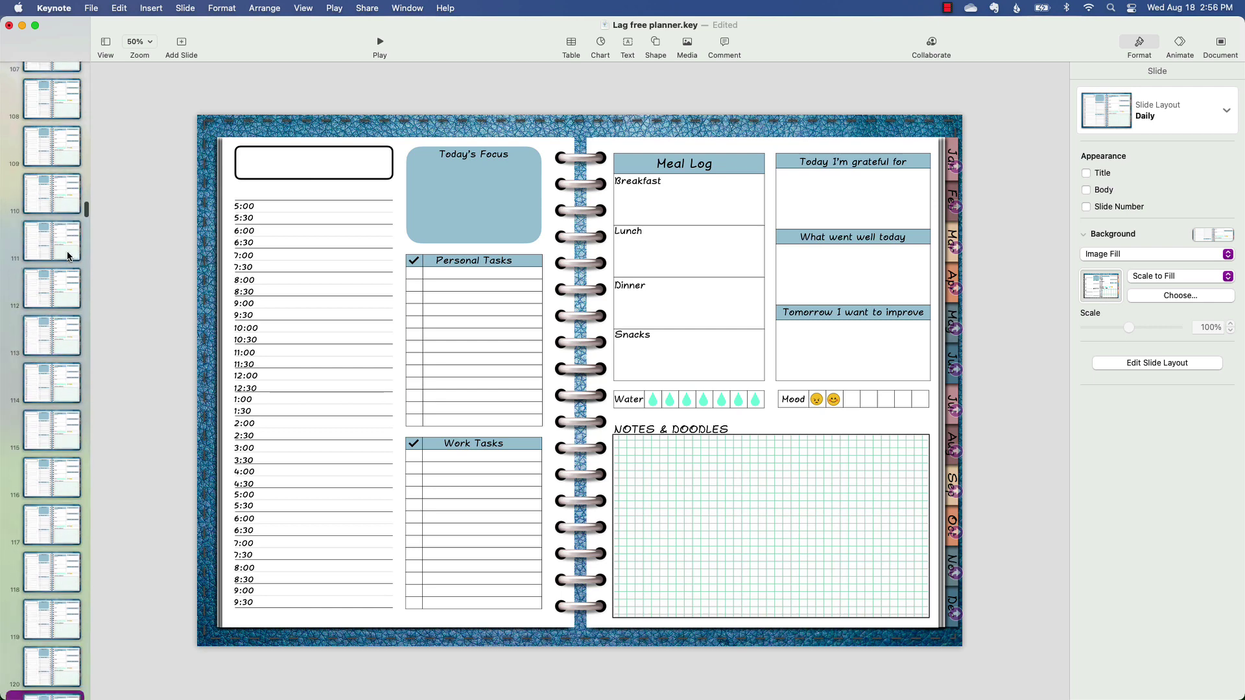
{"action": "key", "text": "Down"}
{"action": "key", "text": "Down"}
{"action": "key", "text": "Down"}
{"action": "key", "text": "Down"}
{"action": "key", "text": "Down"}
{"action": "key", "text": "Down"}
{"action": "key", "text": "Down"}
{"action": "key", "text": "Down"}
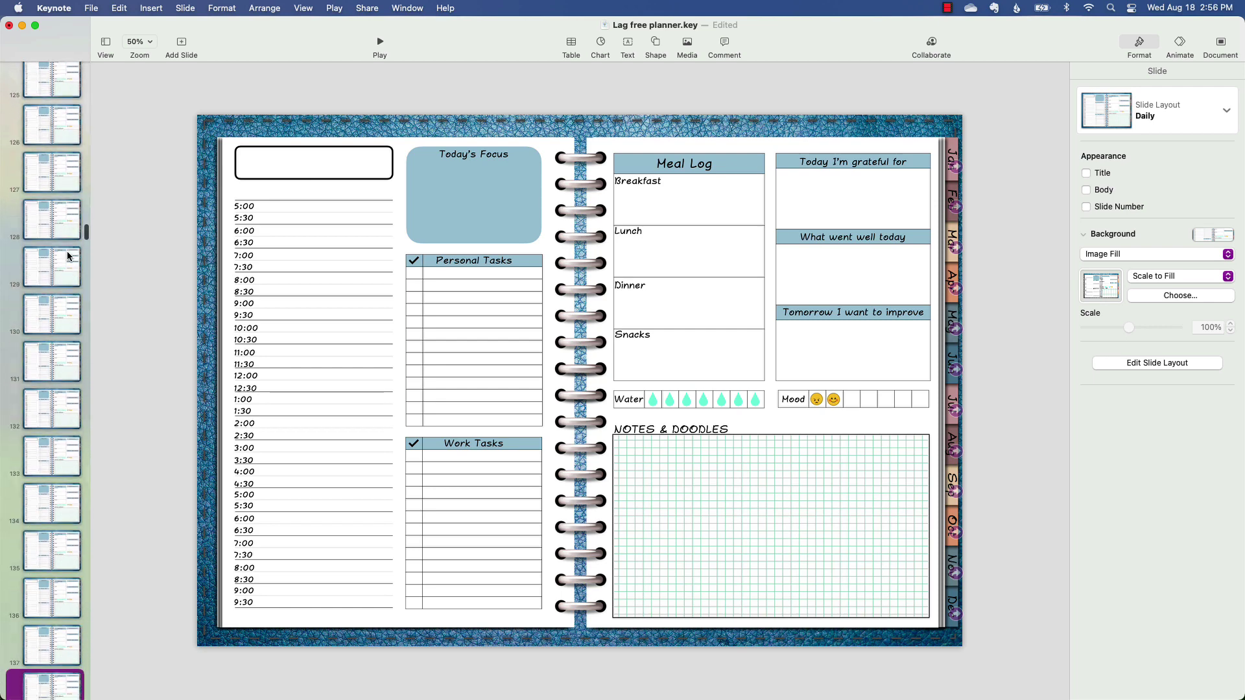
{"action": "left_click", "coordinate": [73, 235]}
{"action": "scroll", "coordinate": [73, 292], "scroll_direction": "up", "scroll_amount": 20}
{"action": "left_click", "coordinate": [61, 87]}
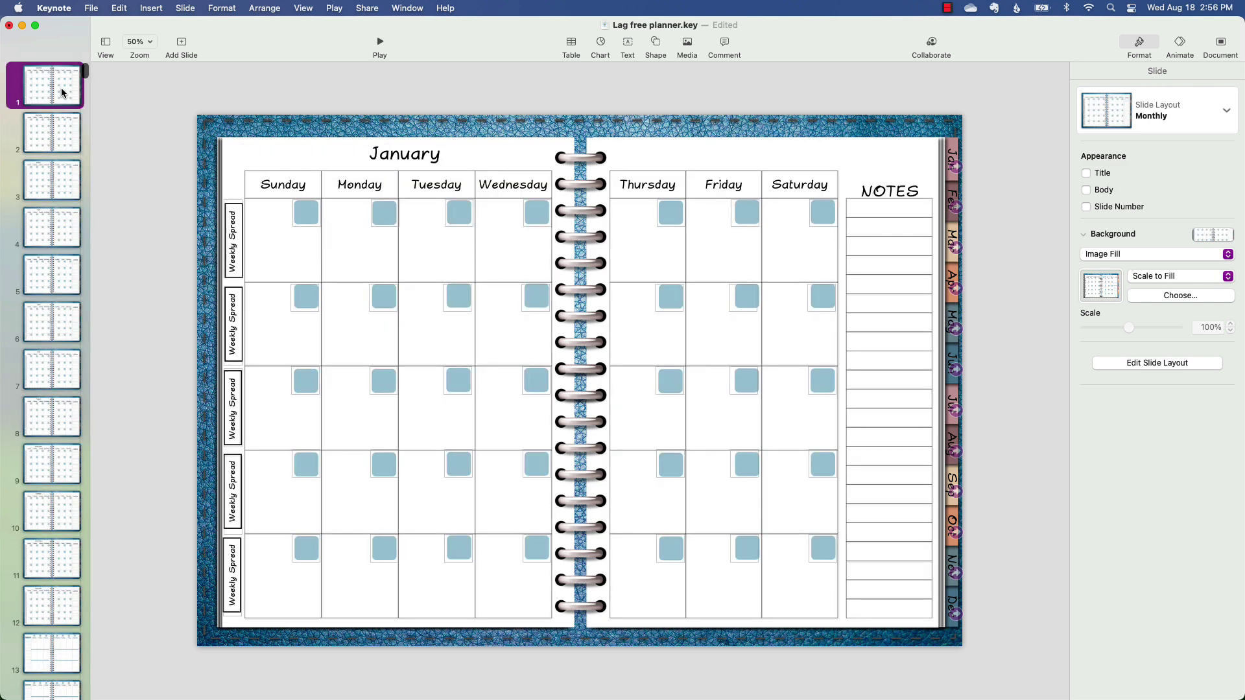
Step: Link the first Weekly Spread label on the January slide to the first weekly page, slide 13
{"action": "scroll", "coordinate": [54, 228], "scroll_direction": "down", "scroll_amount": 5}
{"action": "left_click", "coordinate": [54, 228]}
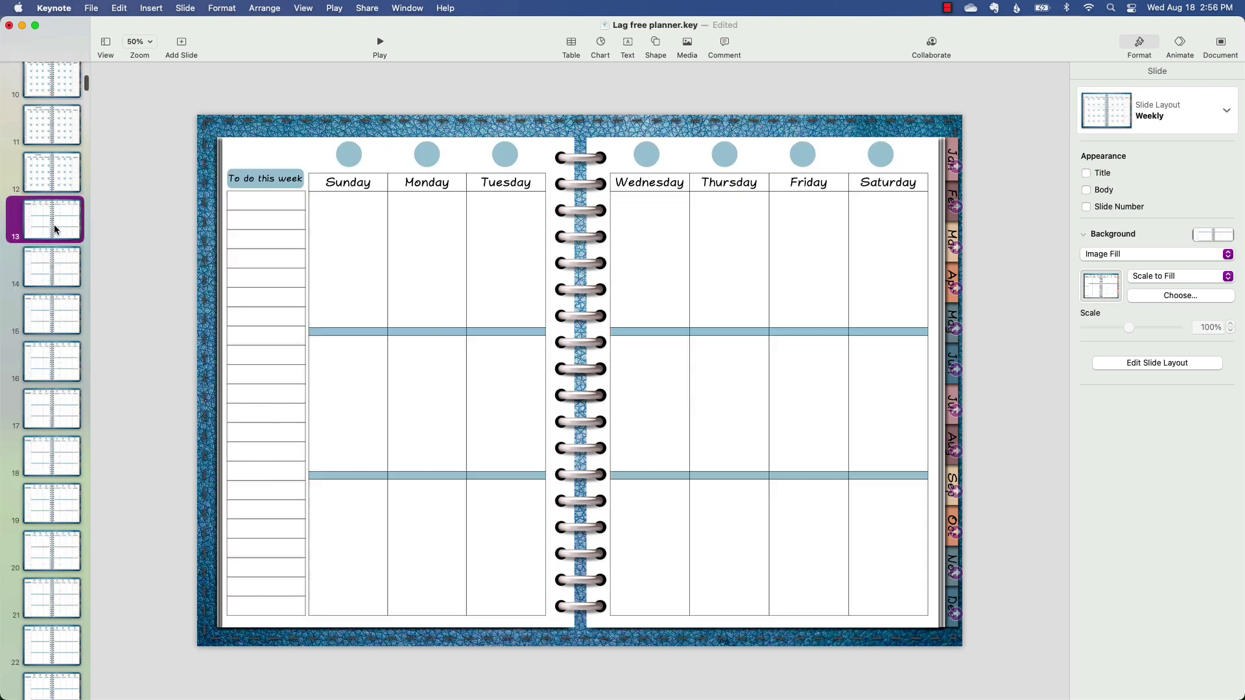
{"action": "scroll", "coordinate": [54, 228], "scroll_direction": "up", "scroll_amount": 5}
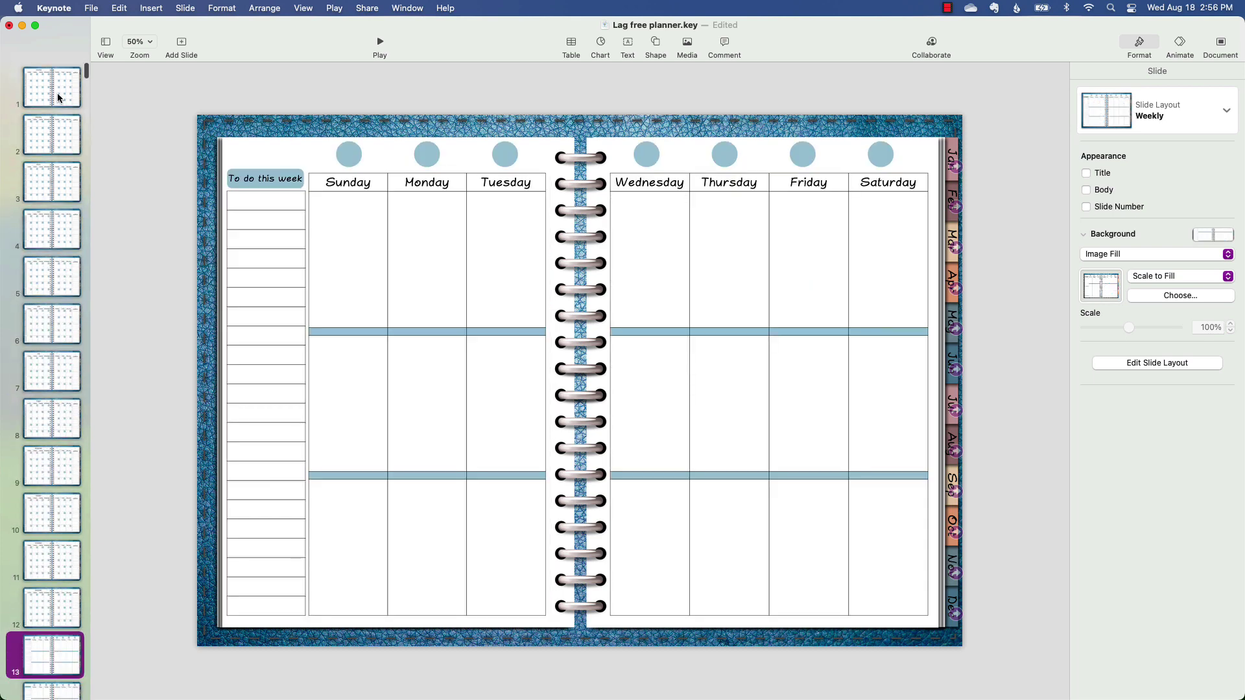
{"action": "left_click", "coordinate": [57, 88]}
{"action": "left_click", "coordinate": [237, 228]}
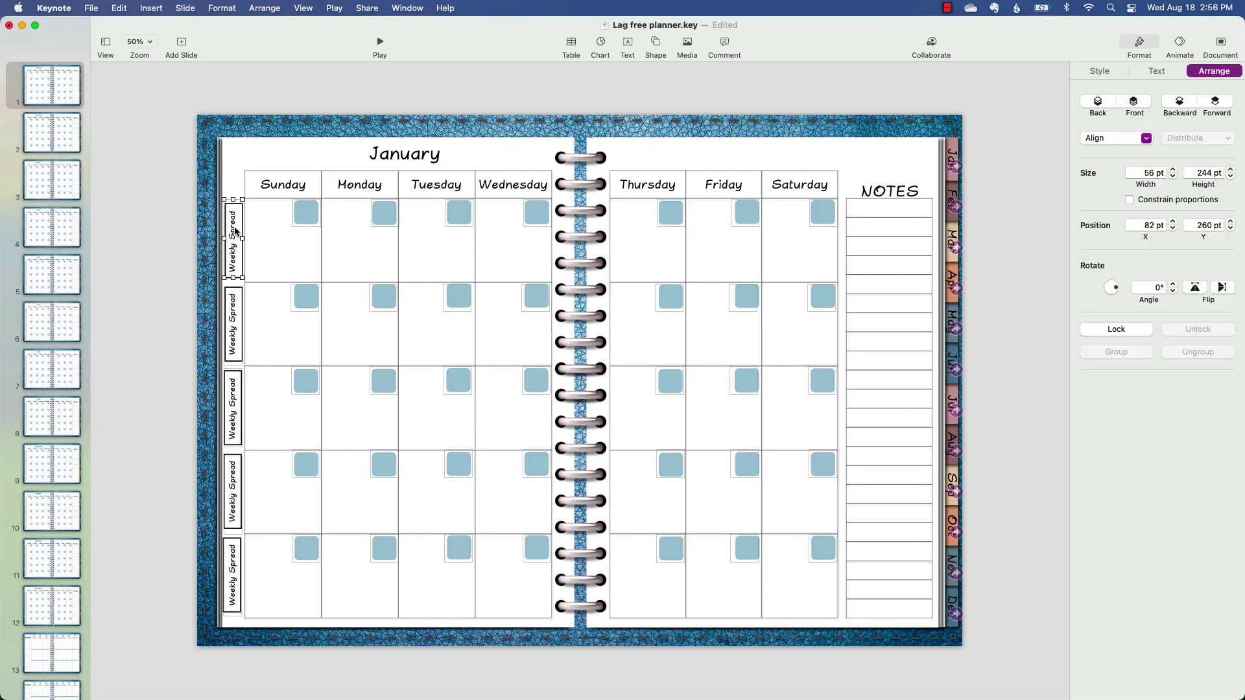
{"action": "key", "text": "super+k"}
{"action": "left_click", "coordinate": [205, 206]}
{"action": "left_click", "coordinate": [239, 205]}
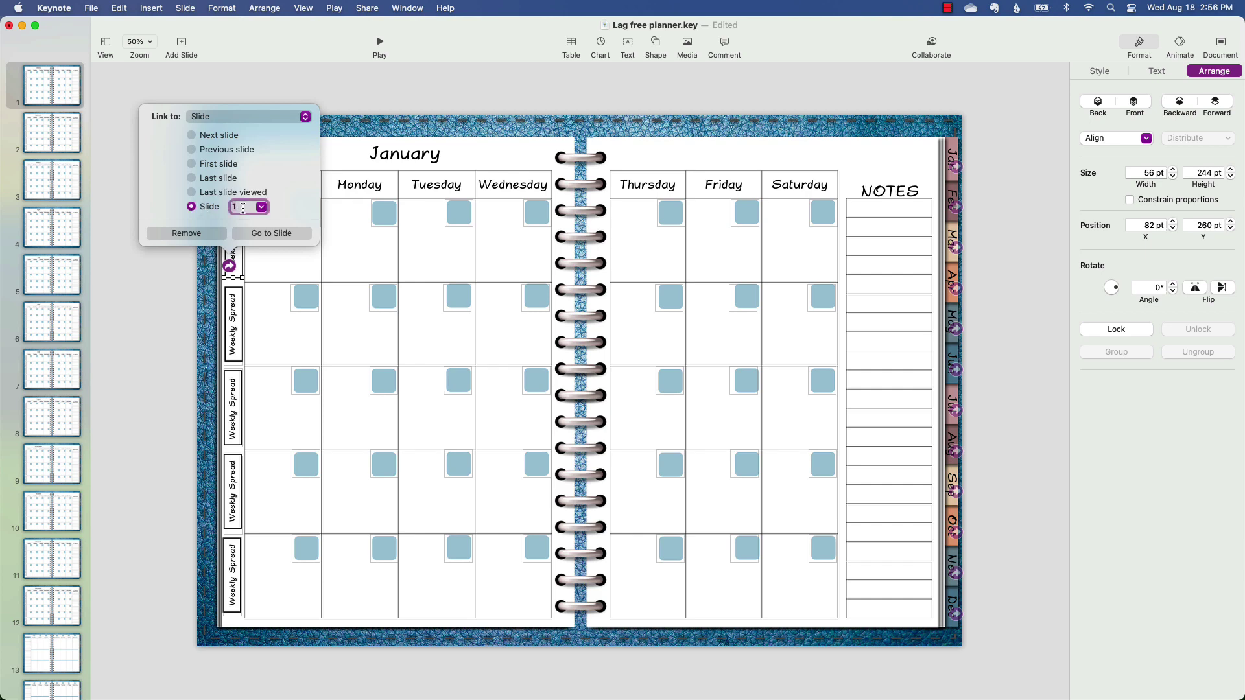
Step: Link the second Weekly Spread label on the January slide to slide 14
{"action": "left_click", "coordinate": [238, 316]}
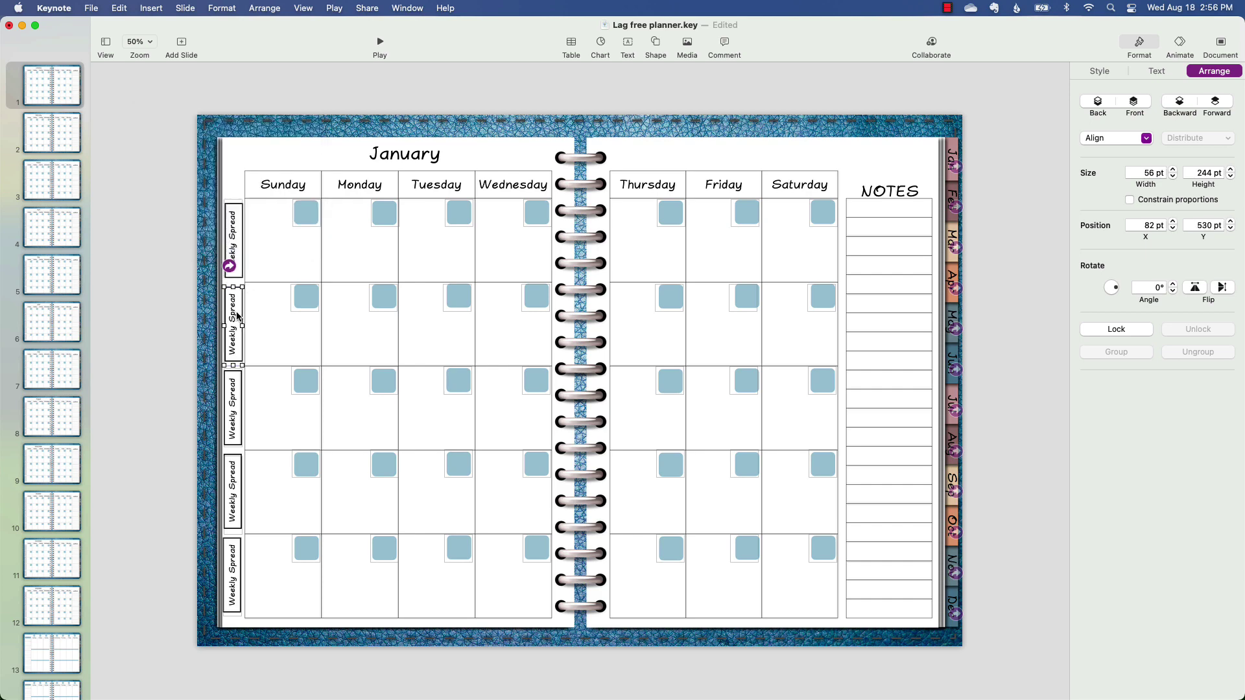
{"action": "key", "text": "super+k"}
{"action": "left_click", "coordinate": [192, 294]}
{"action": "left_click", "coordinate": [240, 298]}
{"action": "type", "text": "4"}
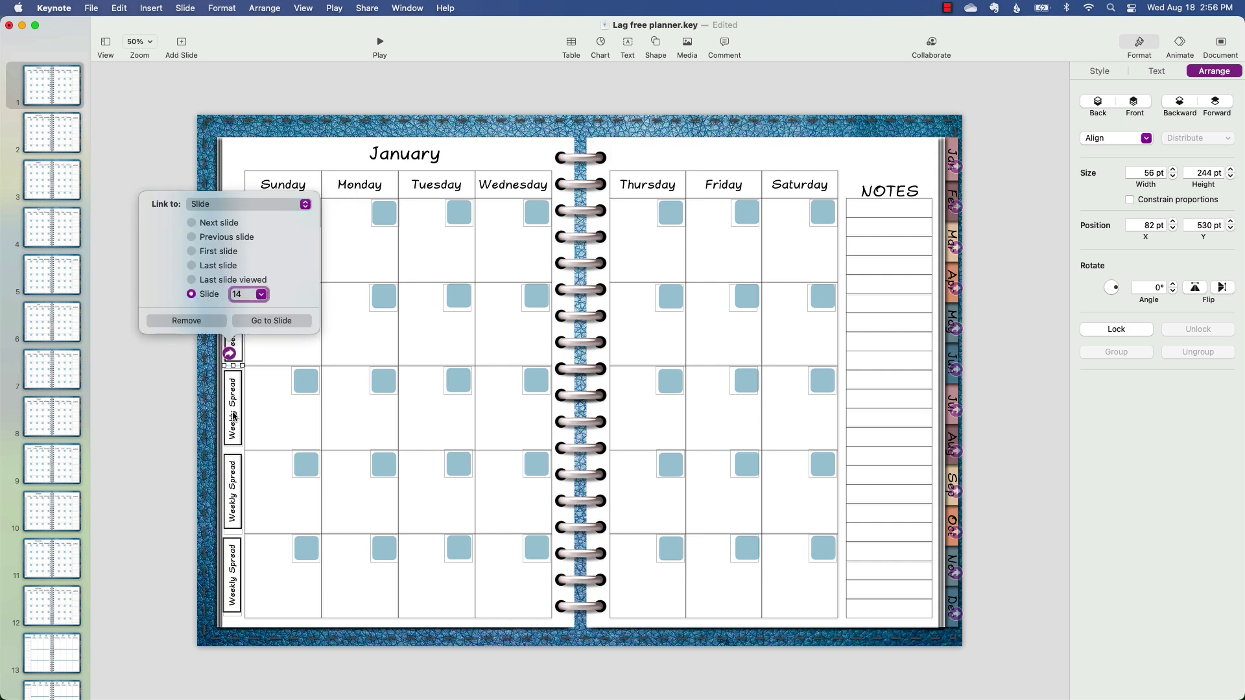
{"action": "left_click", "coordinate": [235, 416]}
Step: Locate the first daily page and link the first-week Sunday date square on the January slide to slide 73
{"action": "scroll", "coordinate": [65, 360], "scroll_direction": "down", "scroll_amount": 20}
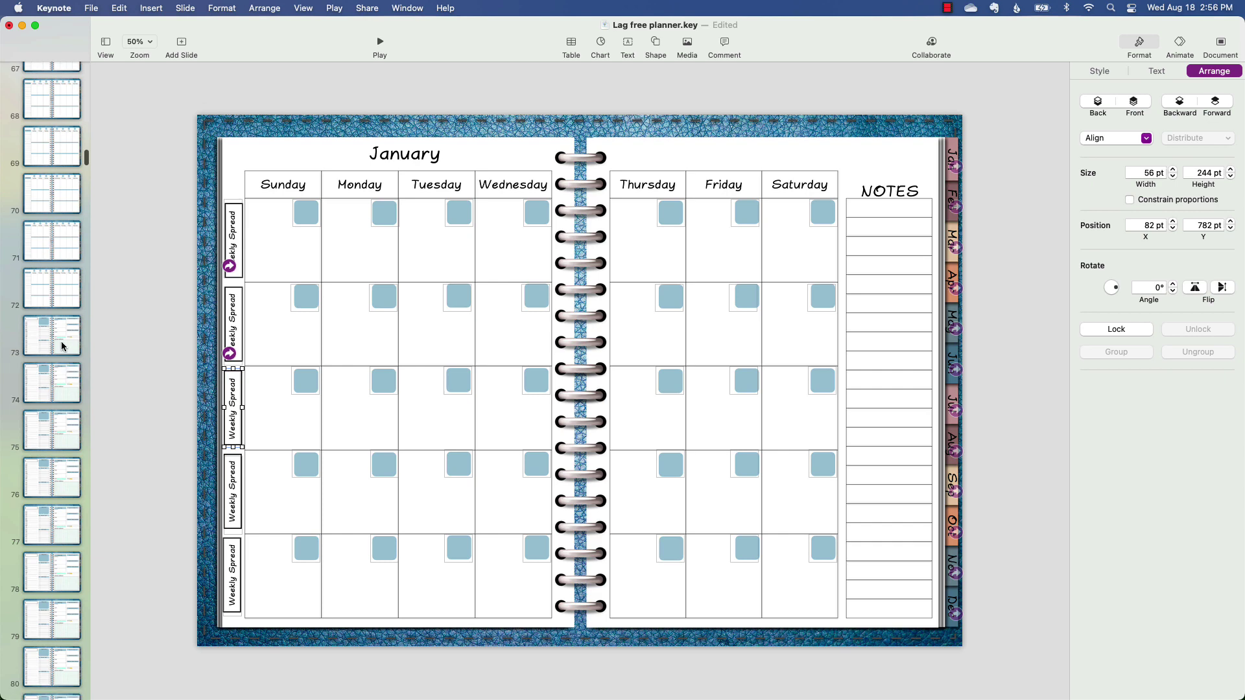
{"action": "left_click", "coordinate": [60, 339]}
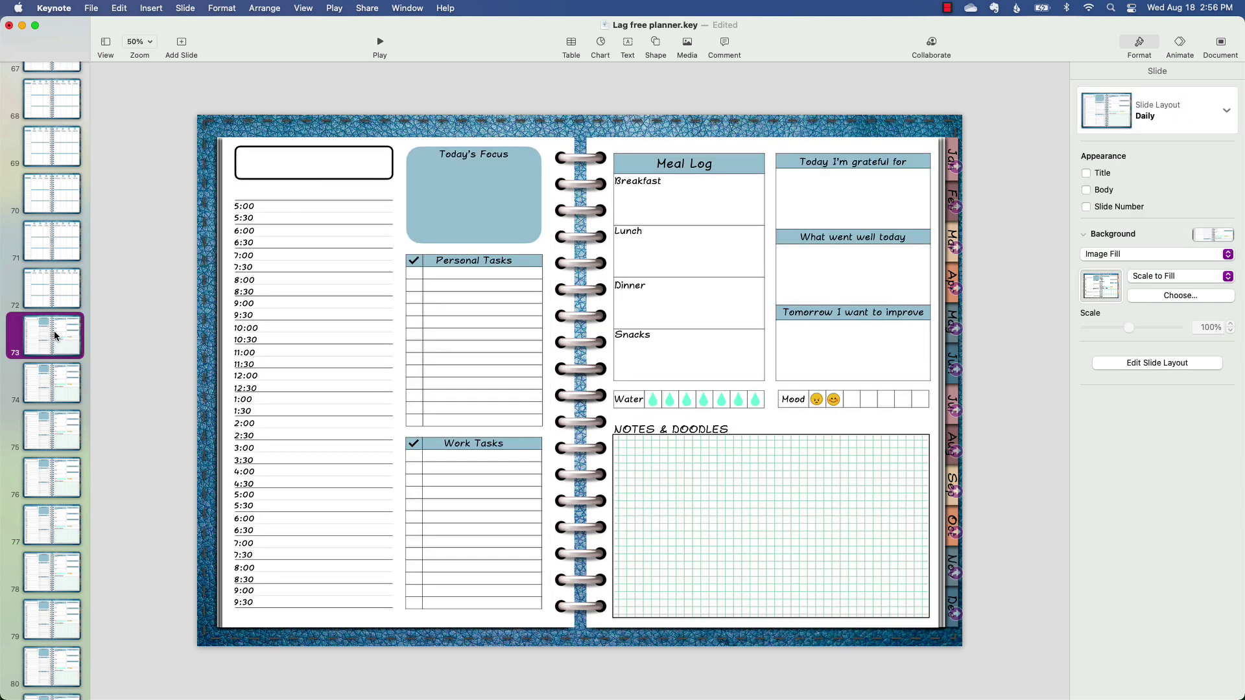
{"action": "left_click", "coordinate": [53, 291]}
{"action": "left_click", "coordinate": [55, 334]}
{"action": "scroll", "coordinate": [53, 329], "scroll_direction": "up", "scroll_amount": 20}
{"action": "left_click", "coordinate": [51, 84]}
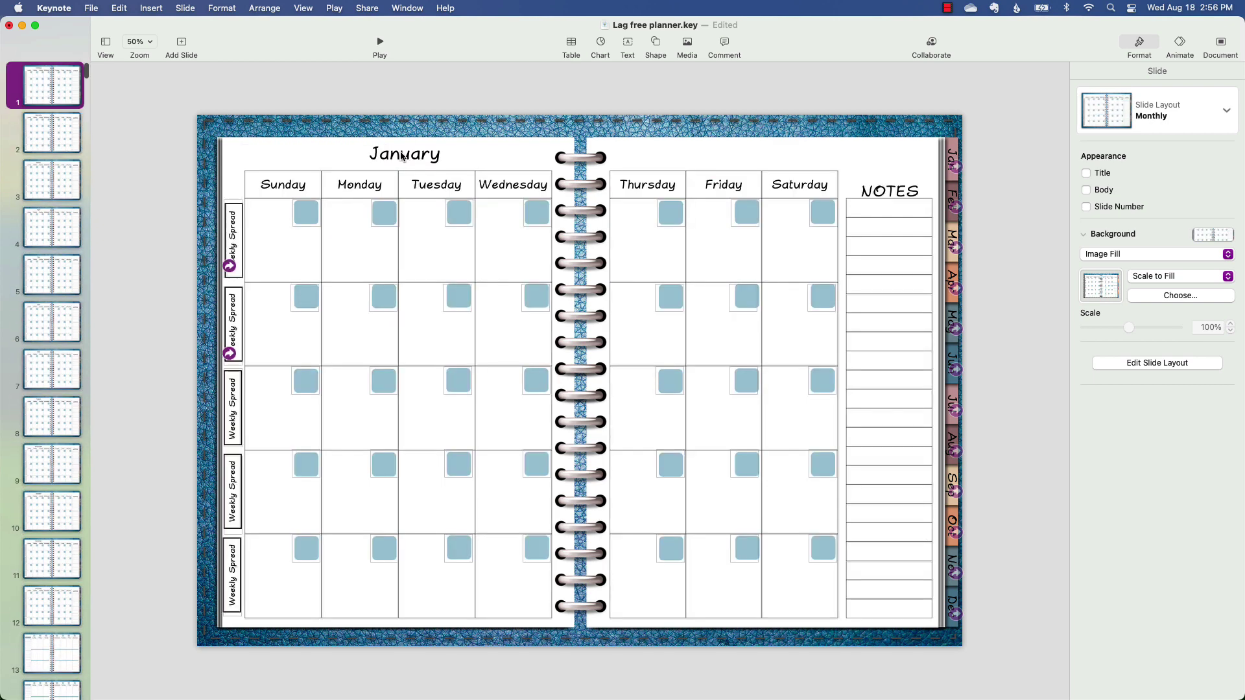
{"action": "left_click", "coordinate": [307, 210]}
{"action": "key", "text": "super+k"}
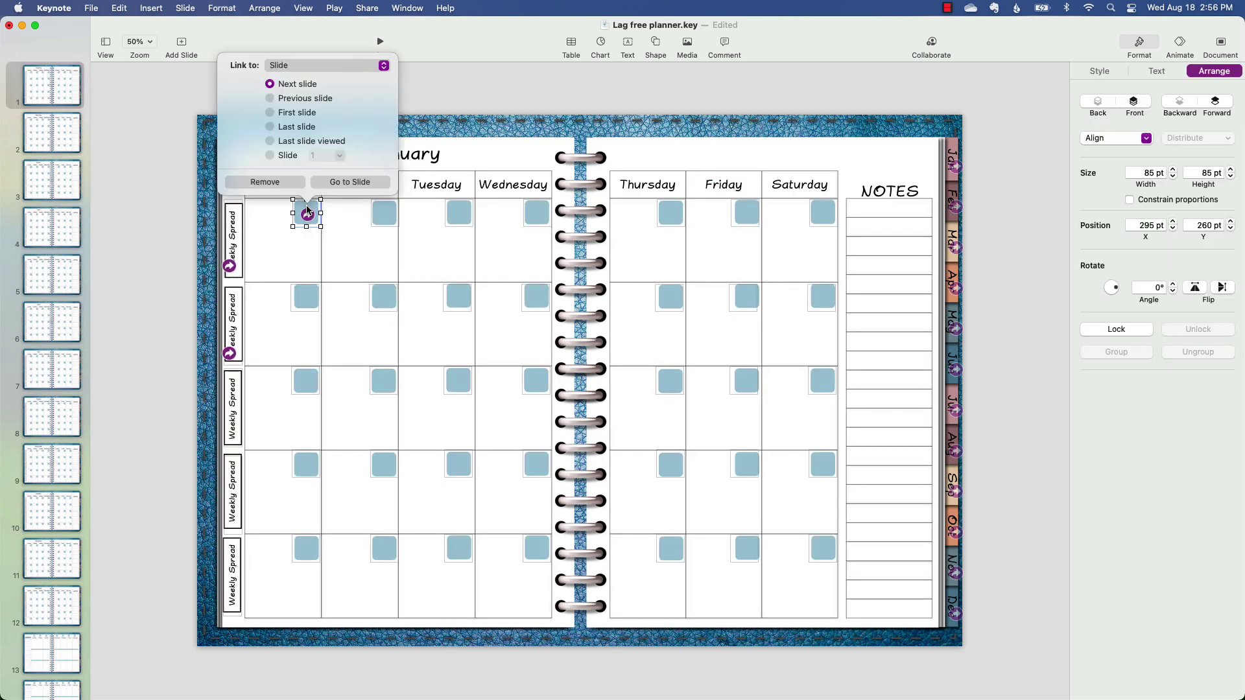
{"action": "left_click", "coordinate": [270, 155]}
{"action": "double_click", "coordinate": [318, 156]}
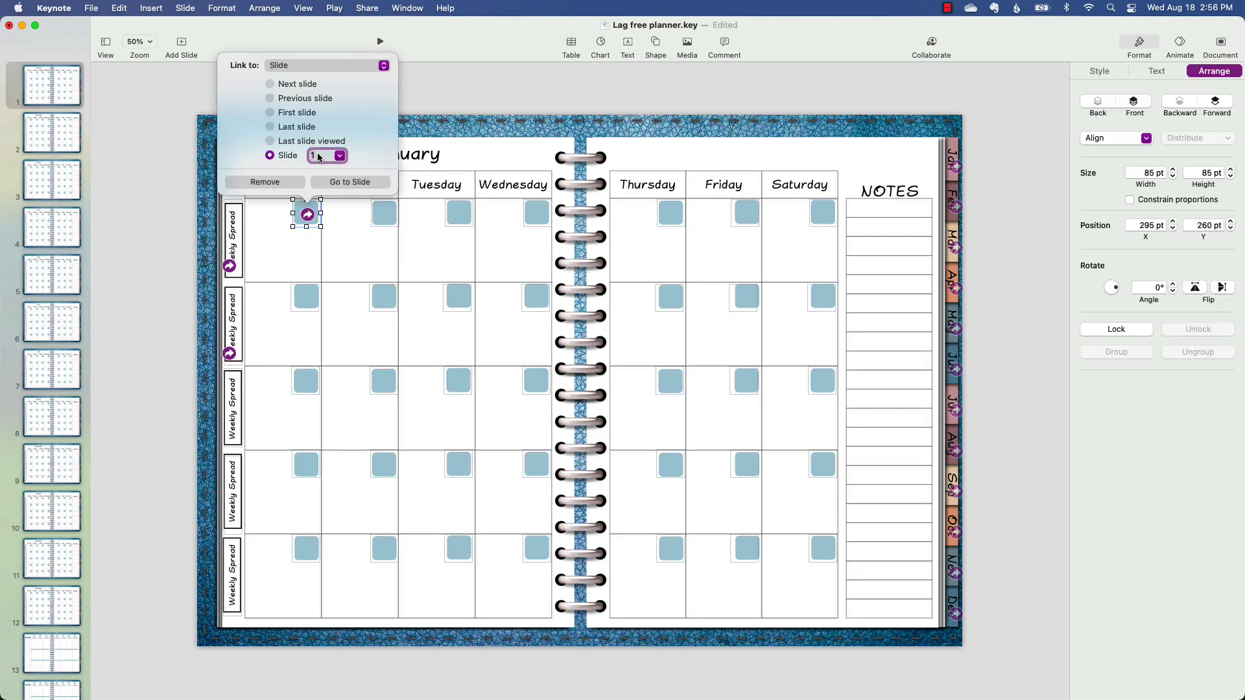
{"action": "type", "text": "73"}
Step: Link January's first-week Monday date square to slide 74
{"action": "left_click", "coordinate": [384, 213]}
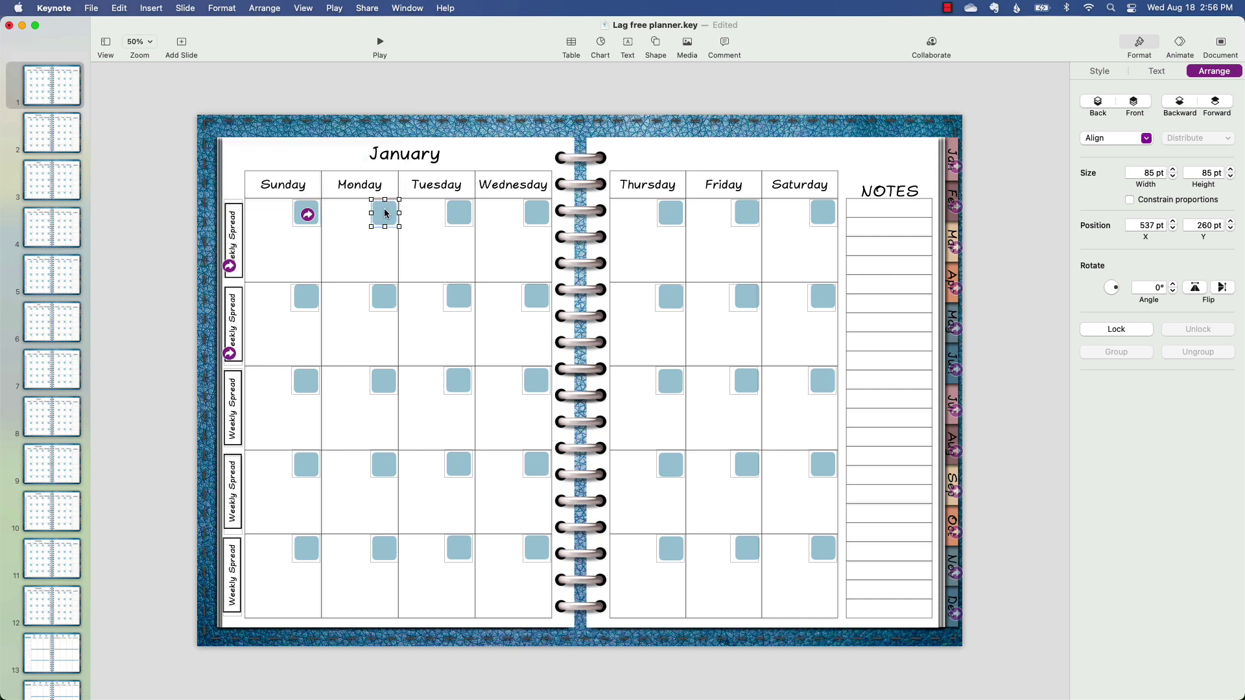
{"action": "key", "text": "super+k"}
{"action": "left_click", "coordinate": [348, 156]}
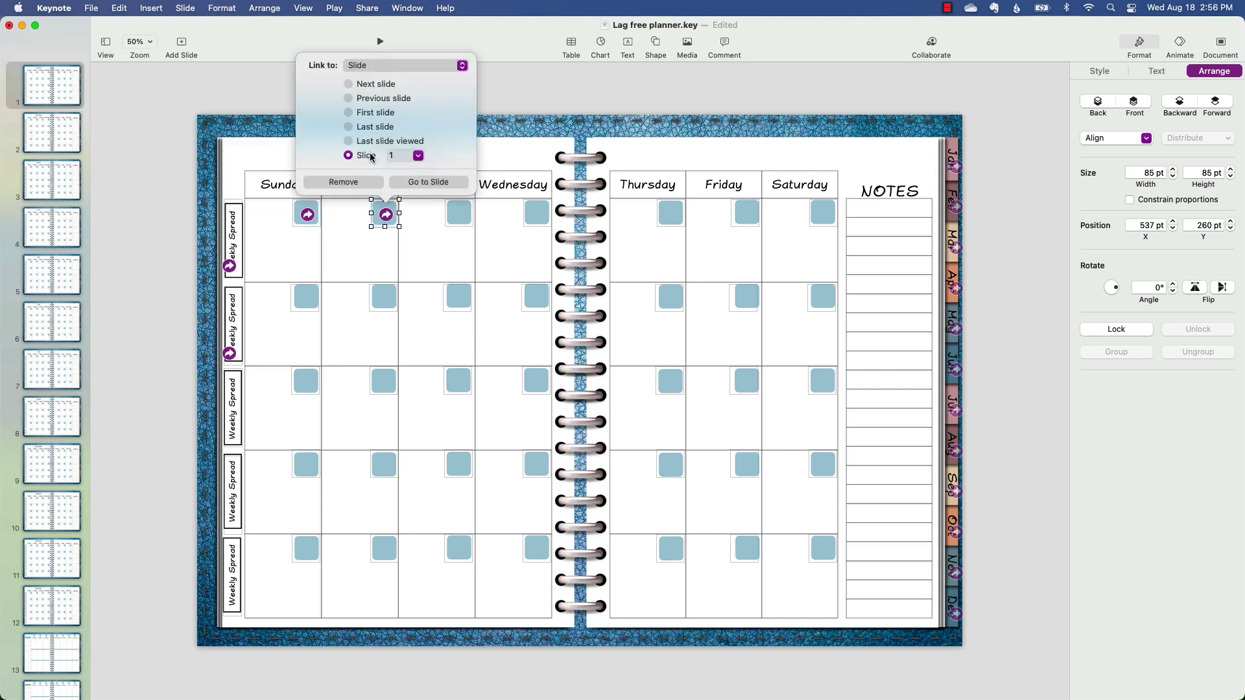
{"action": "double_click", "coordinate": [397, 155]}
{"action": "type", "text": "74"}
Step: Link January's first-week Tuesday date square to slide 75
{"action": "left_click", "coordinate": [451, 210]}
{"action": "key", "text": "super+k"}
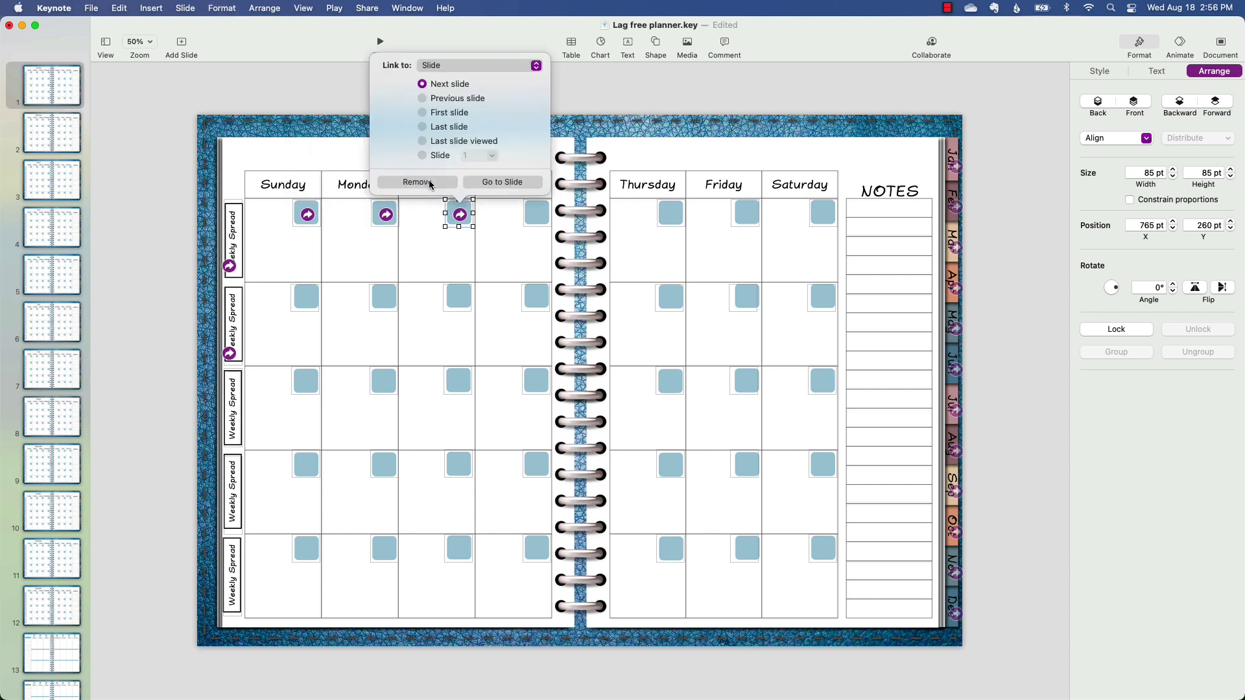
{"action": "left_click", "coordinate": [421, 156]}
{"action": "double_click", "coordinate": [470, 156]}
{"action": "type", "text": "75"}
Step: Link January's first-week Wednesday date square to slide 76
{"action": "left_click", "coordinate": [542, 212]}
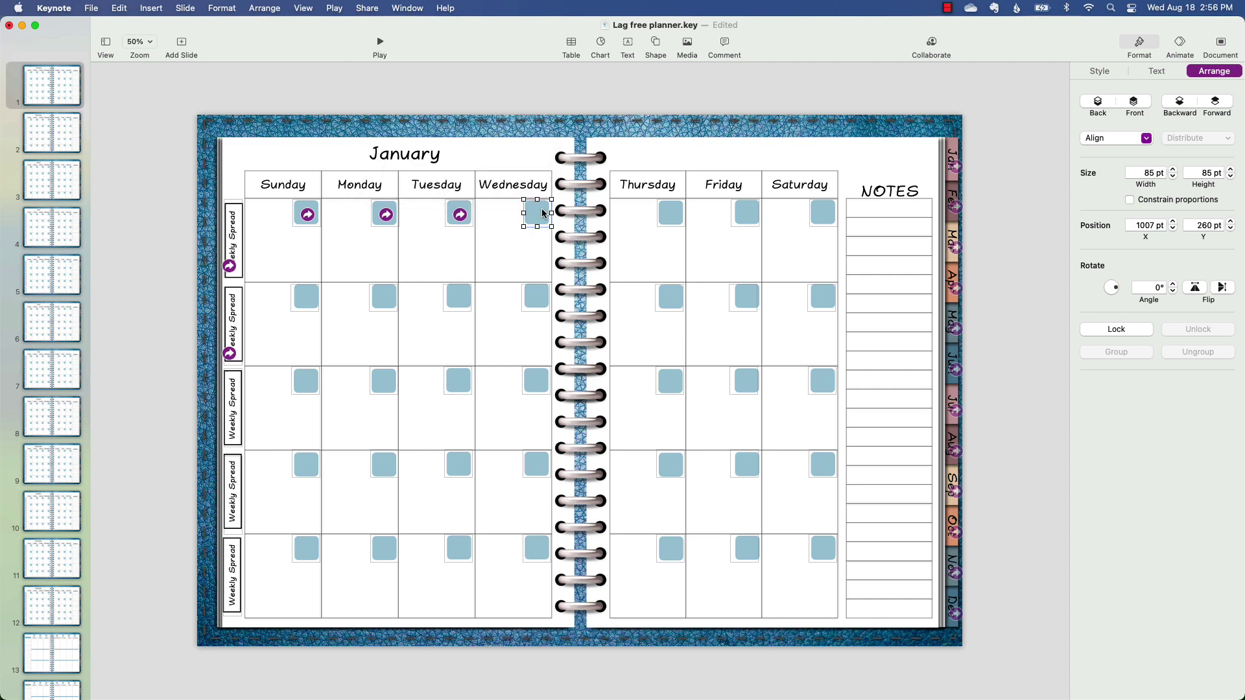
{"action": "key", "text": "super+k"}
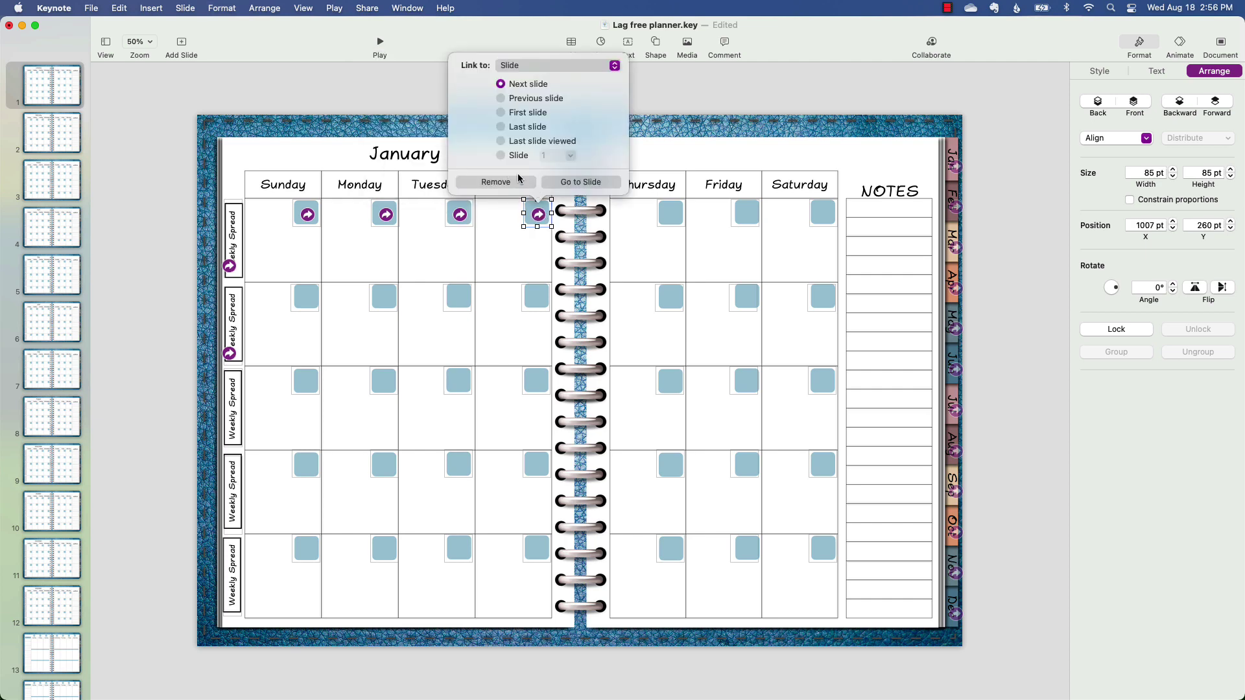
{"action": "left_click", "coordinate": [503, 155]}
{"action": "double_click", "coordinate": [549, 156]}
{"action": "type", "text": "76"}
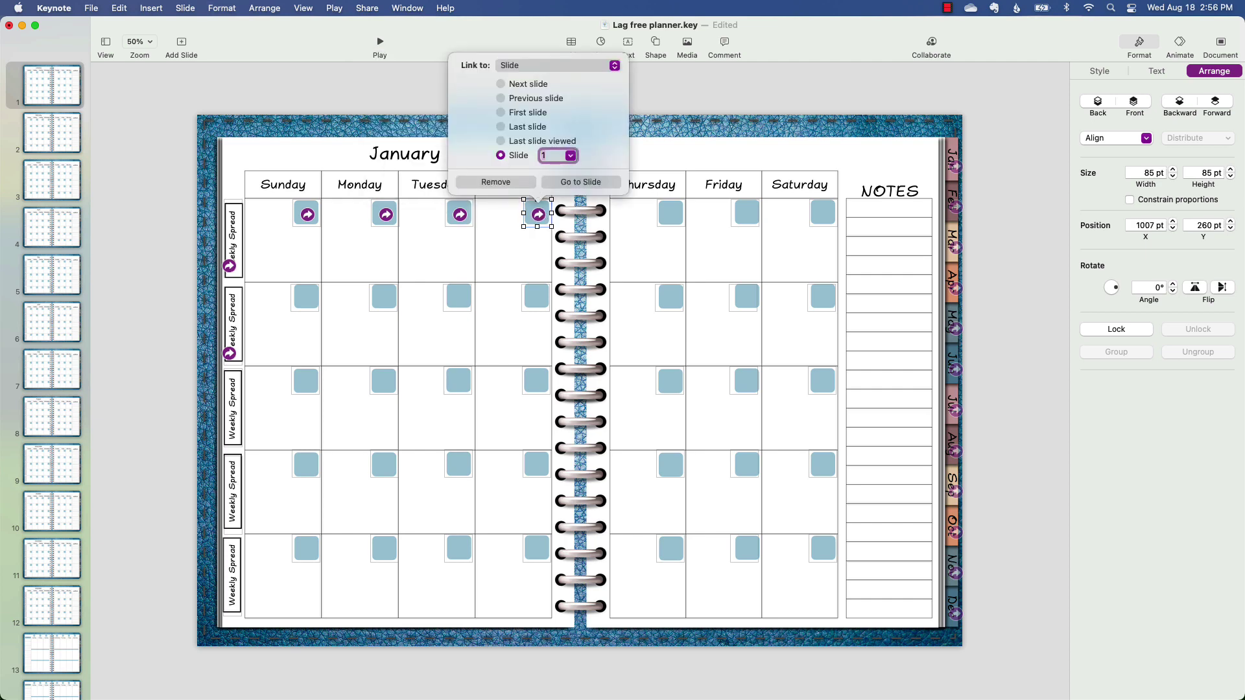
{"action": "left_click", "coordinate": [402, 263]}
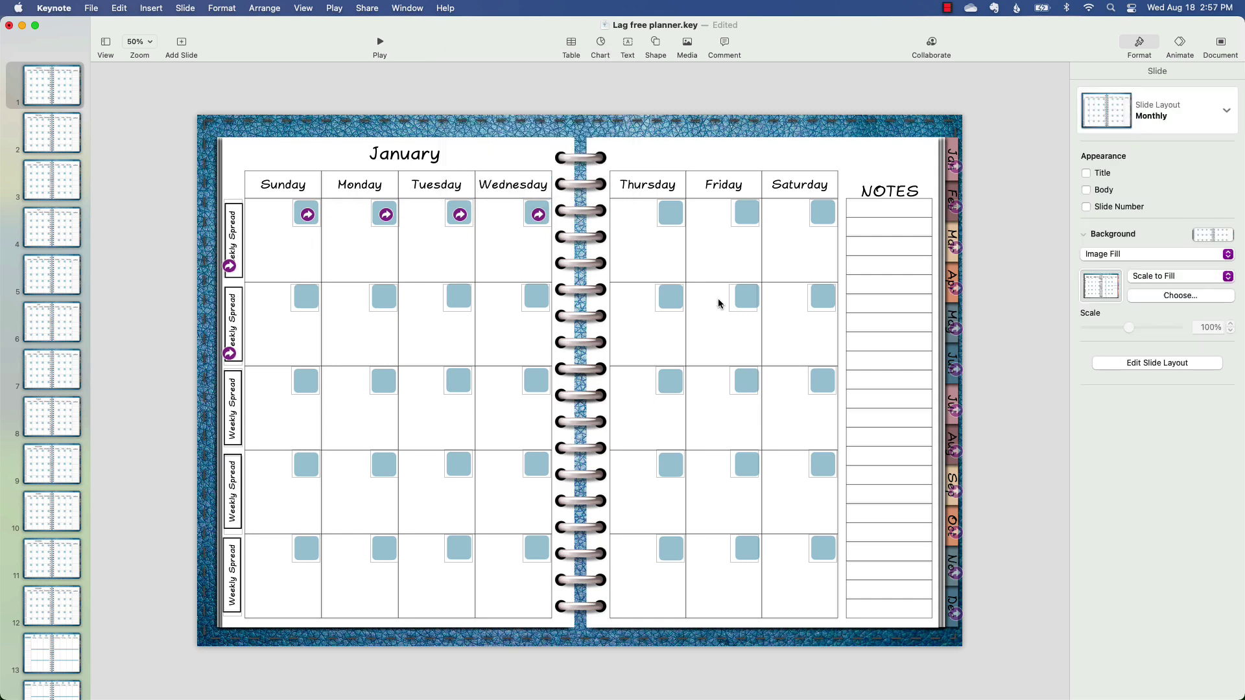
Step: Check the slide targets of the Sunday to Wednesday links in January's first week
{"action": "left_click", "coordinate": [309, 218]}
{"action": "left_click", "coordinate": [385, 215]}
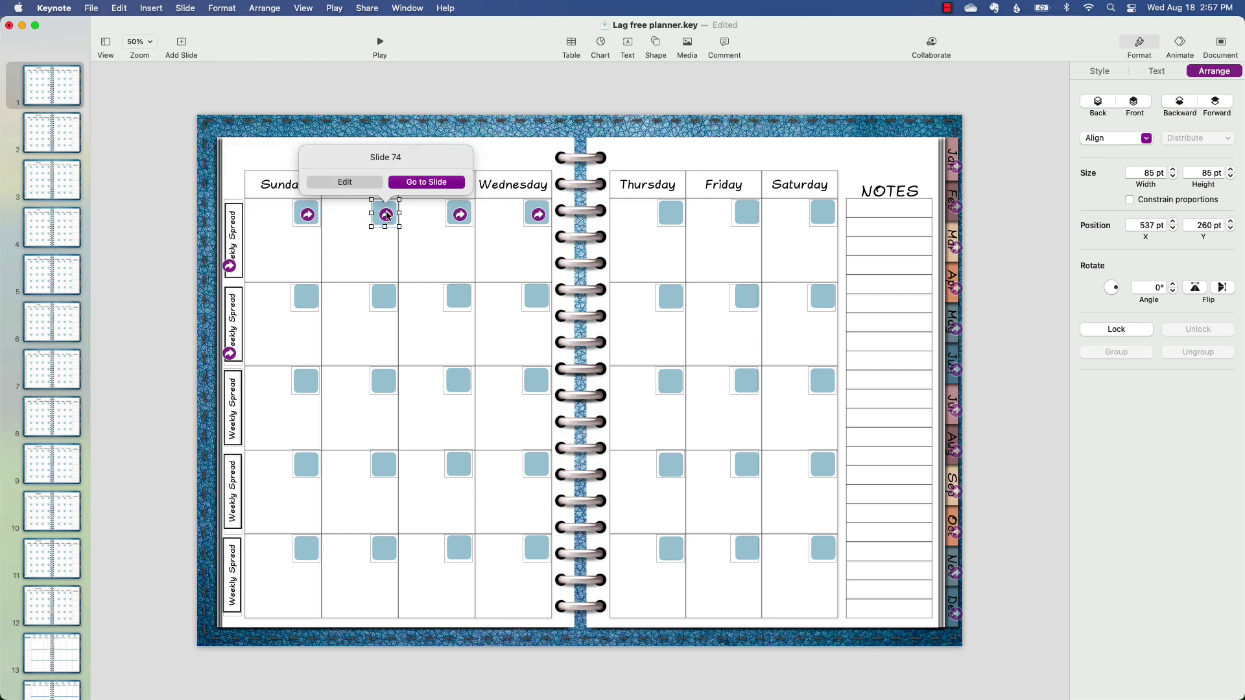
{"action": "left_click", "coordinate": [459, 215]}
{"action": "left_click", "coordinate": [538, 214]}
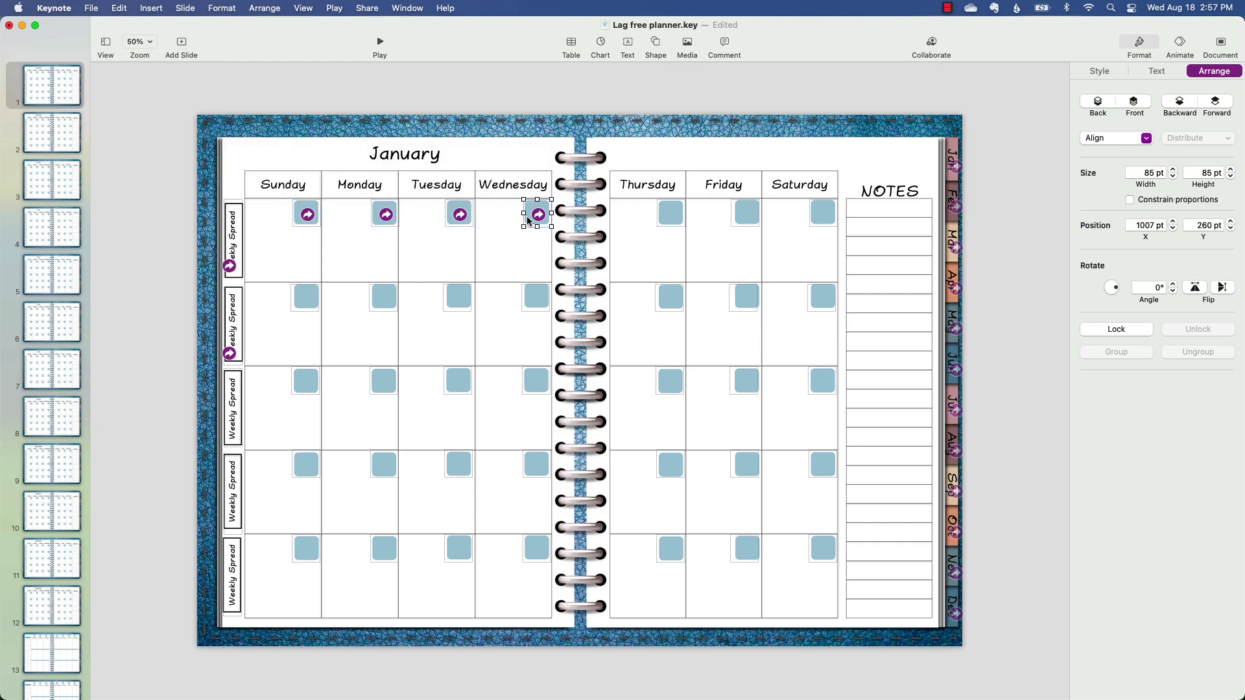
{"action": "left_click", "coordinate": [533, 243]}
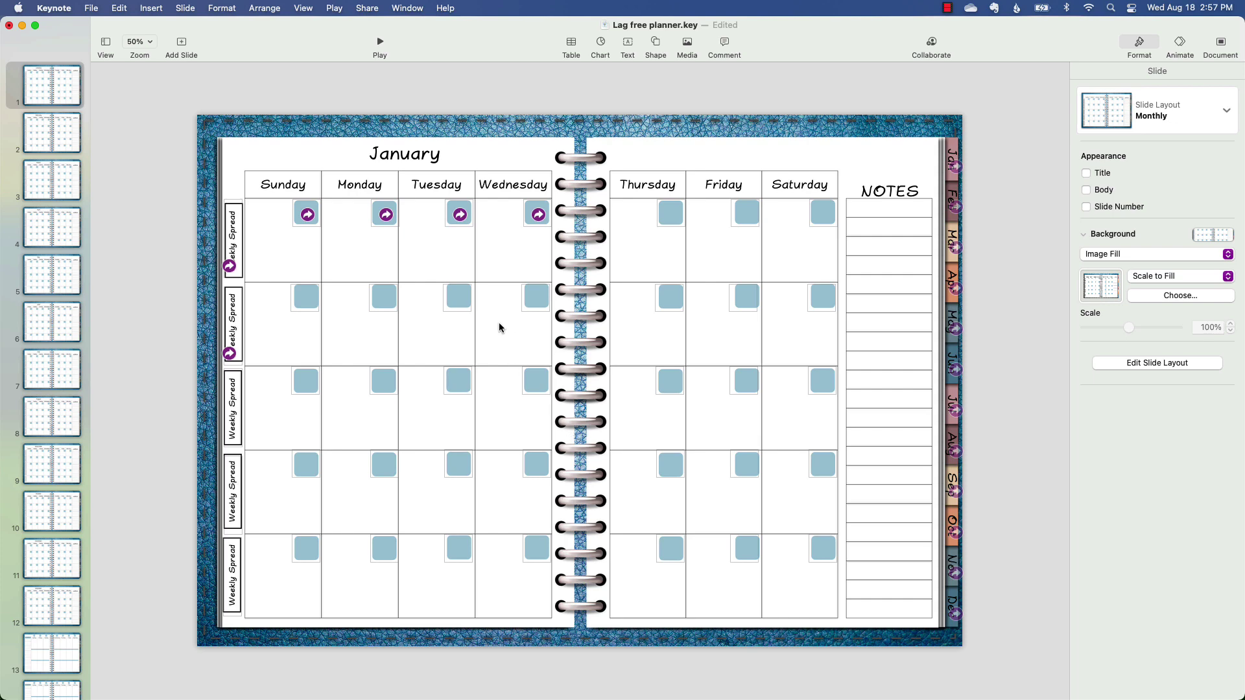
Step: Compare December's last Saturday date square with the final daily page at the end of the planner
{"action": "scroll", "coordinate": [77, 243], "scroll_direction": "down", "scroll_amount": 5}
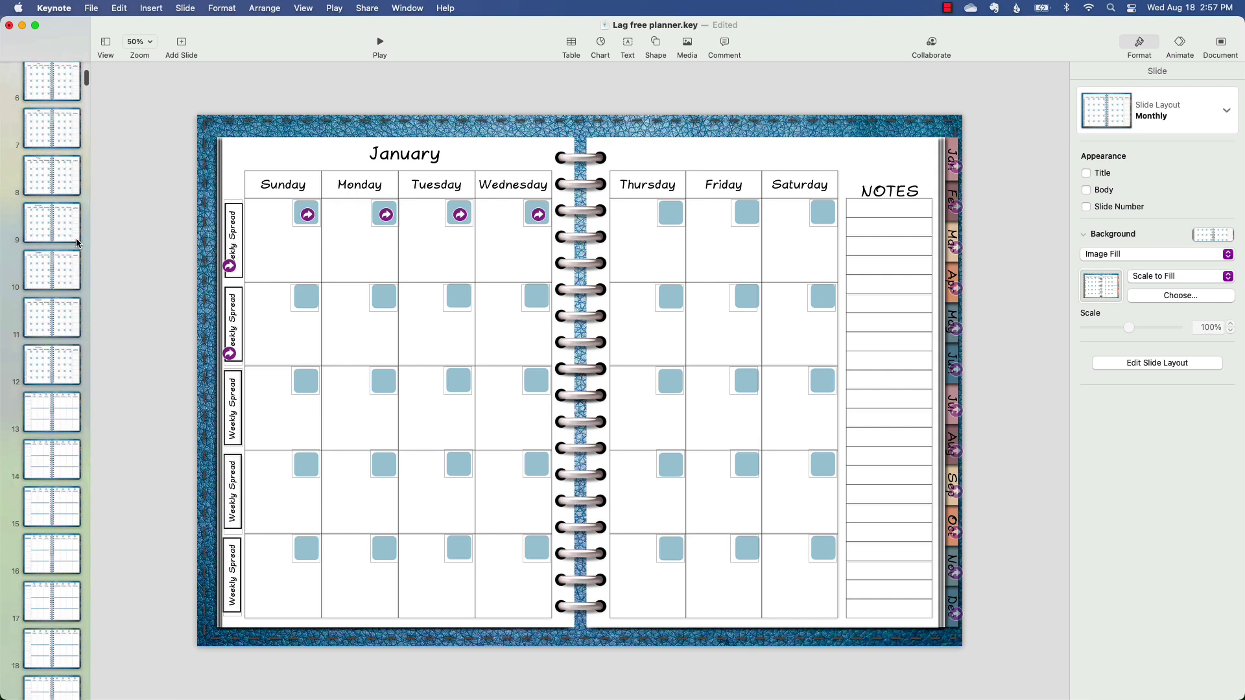
{"action": "left_click", "coordinate": [56, 337]}
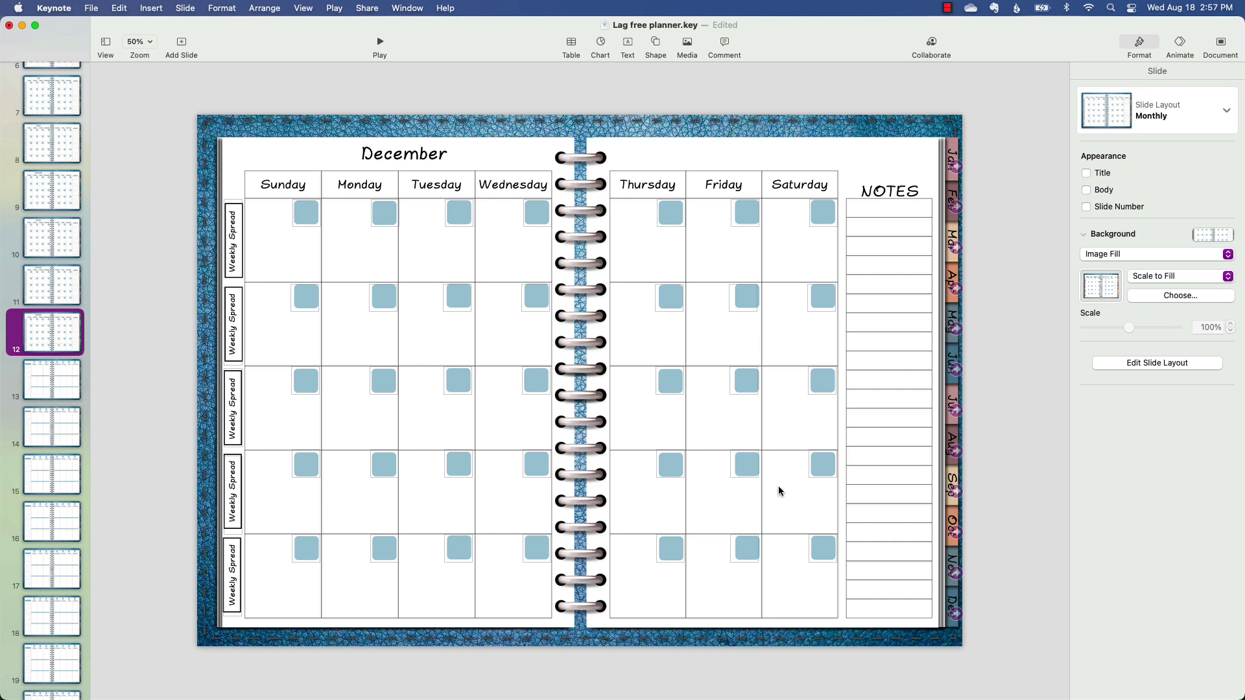
{"action": "left_click", "coordinate": [819, 551]}
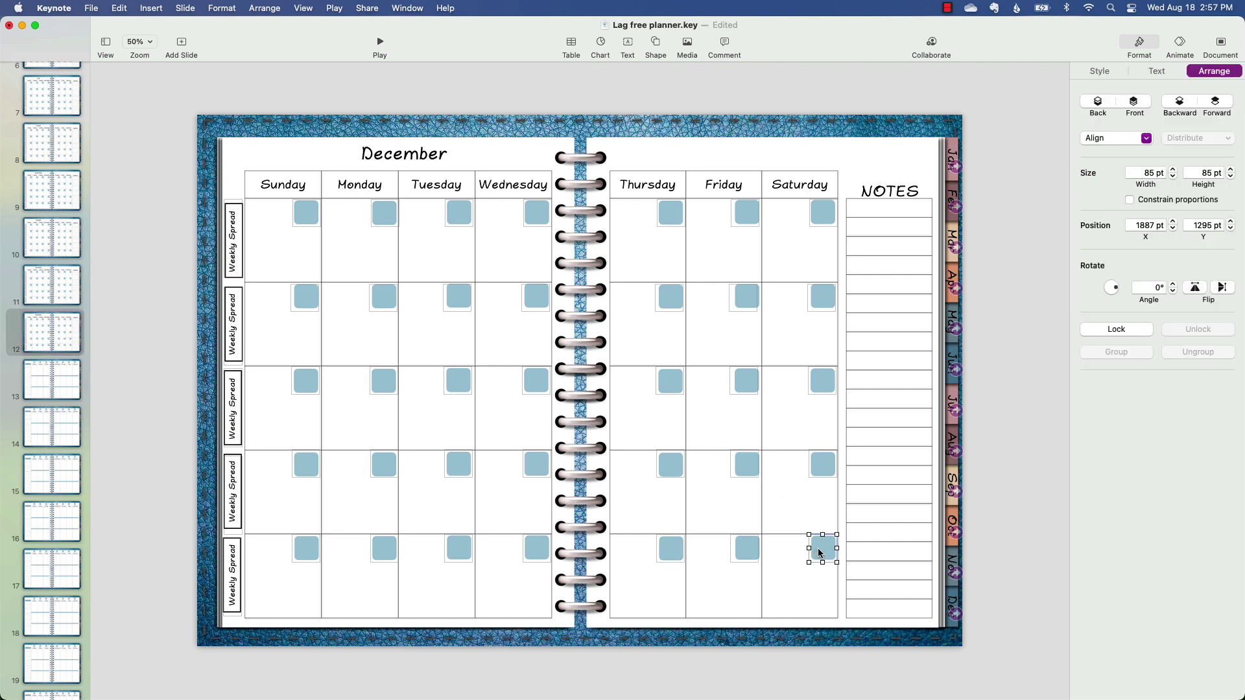
{"action": "scroll", "coordinate": [24, 378], "scroll_direction": "down", "scroll_amount": 2}
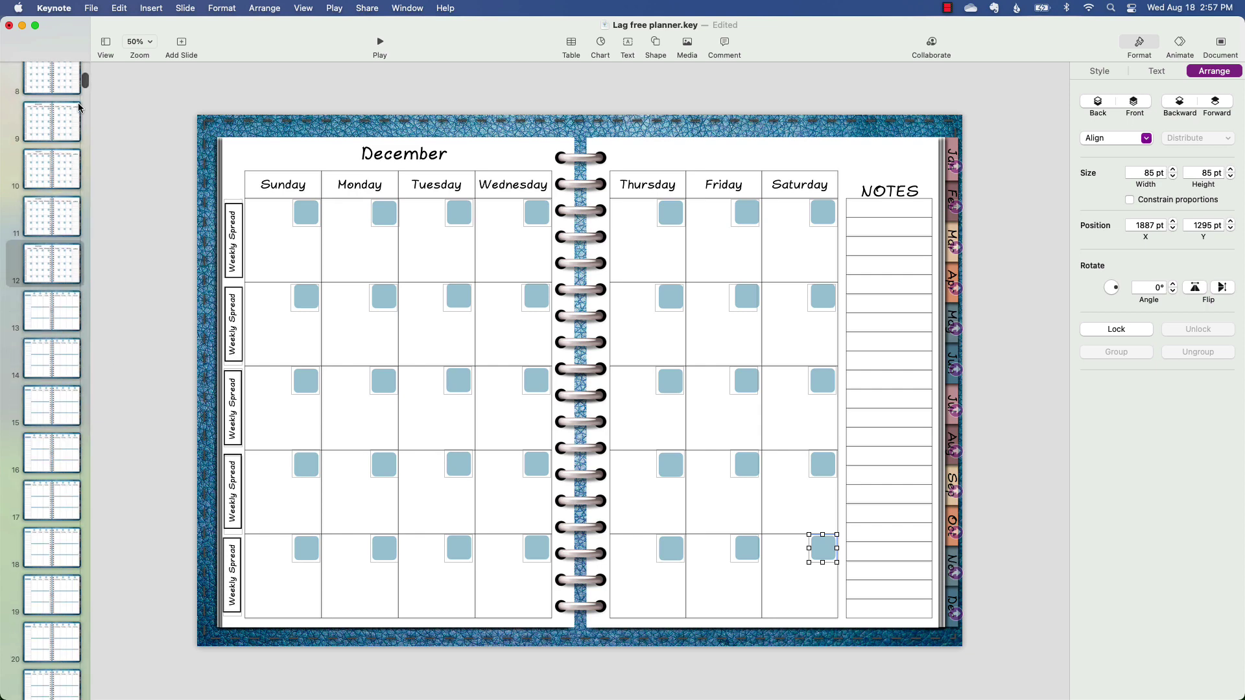
{"action": "left_click_drag", "start_coordinate": [86, 79], "coordinate": [65, 697]}
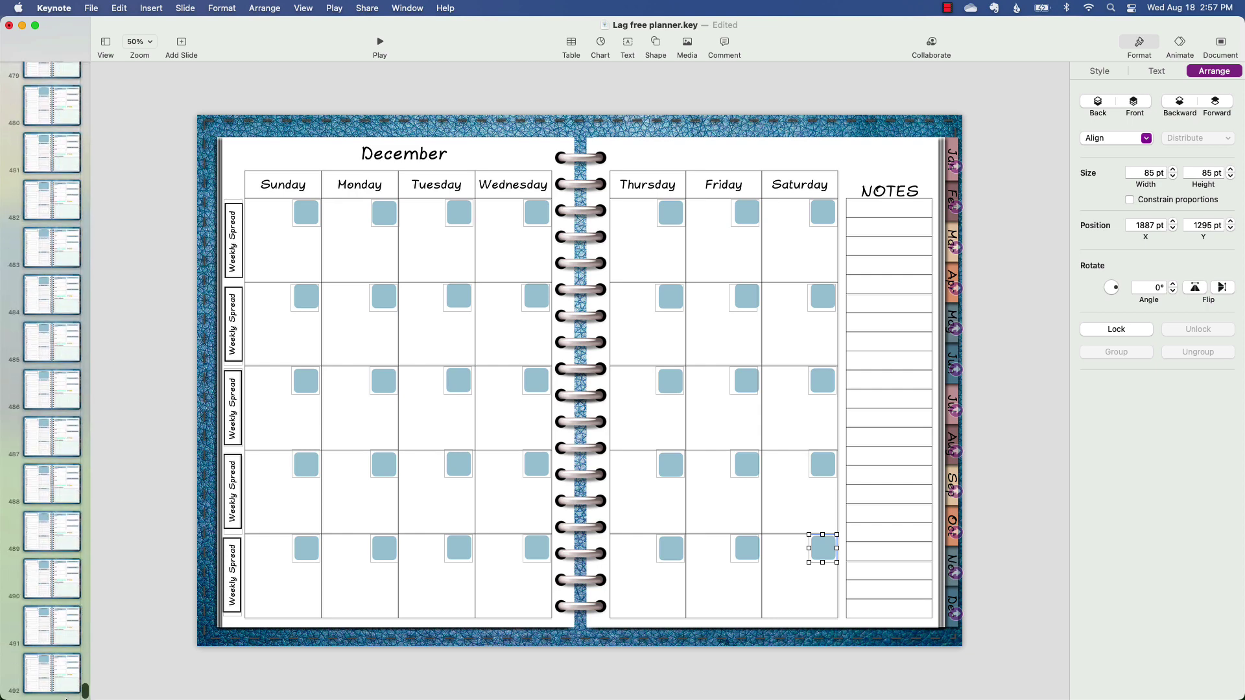
{"action": "left_click", "coordinate": [57, 681]}
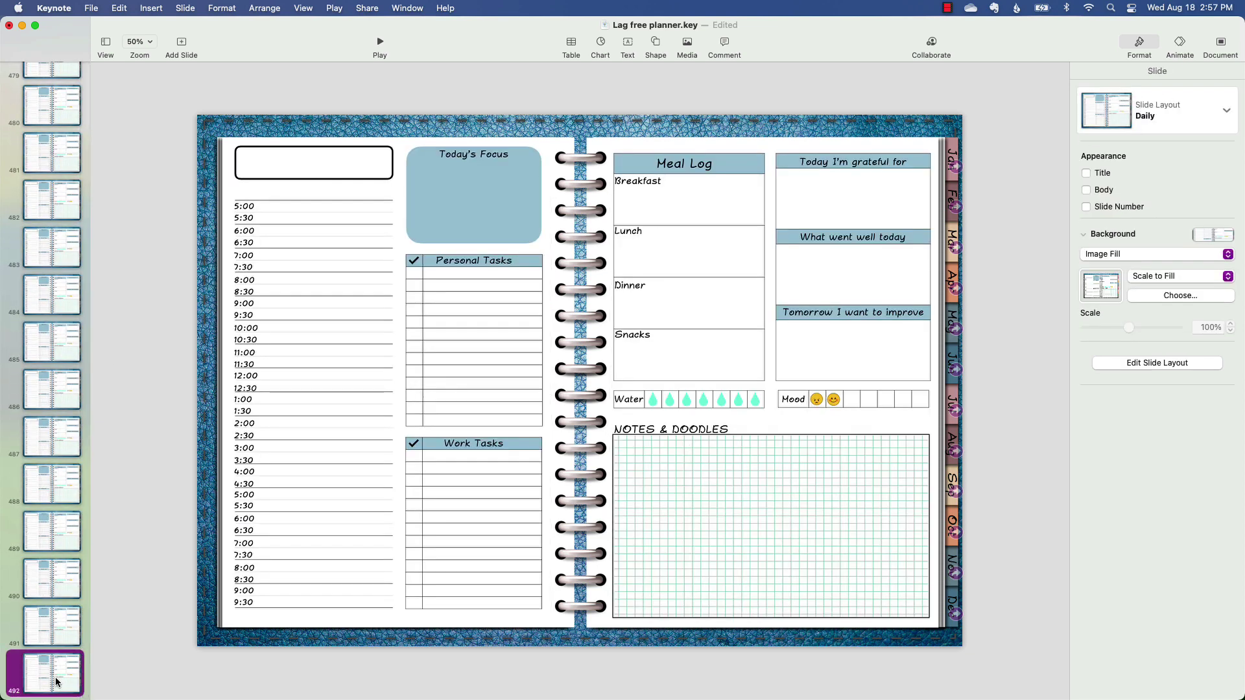
{"action": "left_click_drag", "start_coordinate": [83, 668], "coordinate": [147, 53]}
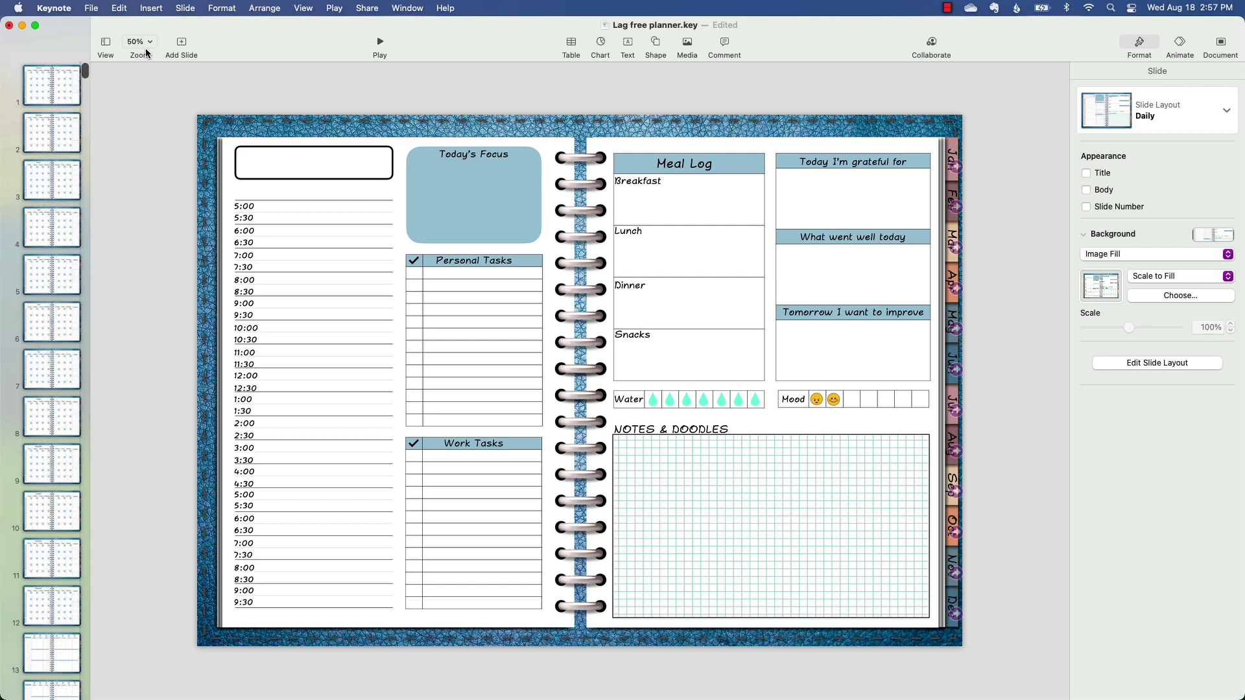
{"action": "left_click", "coordinate": [43, 616]}
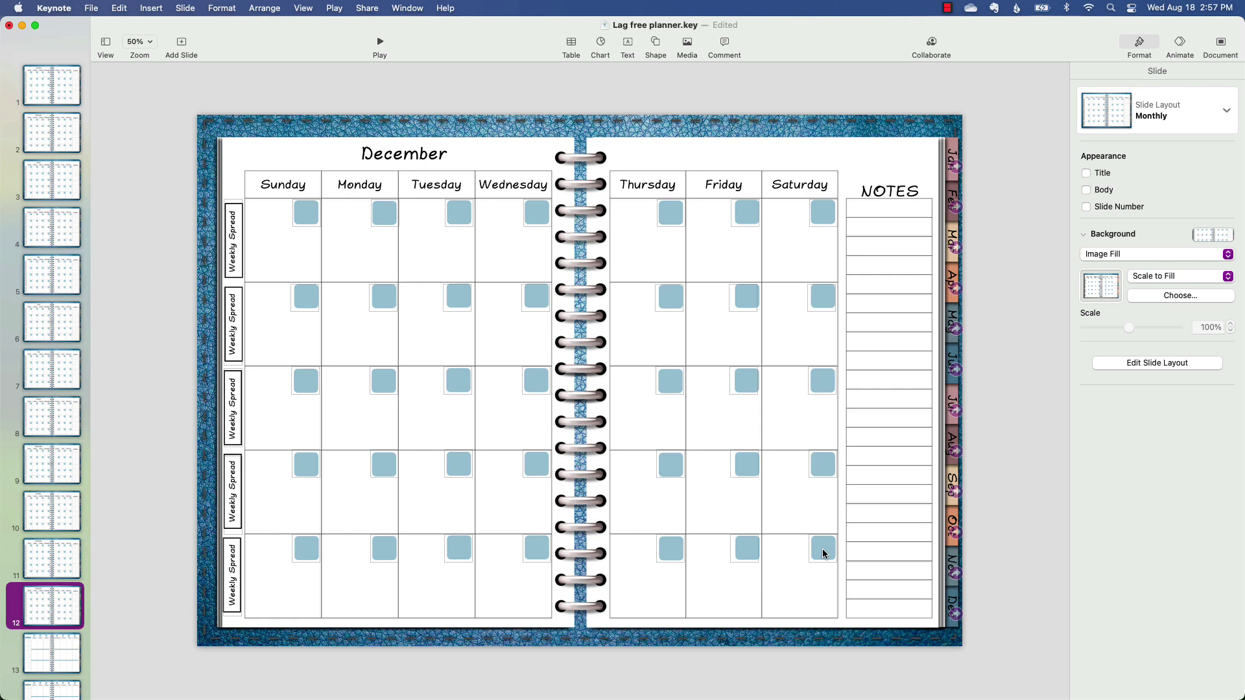
Step: Save the planner from the January slide, and add a slide with the Master layout after the last daily page
{"action": "left_click", "coordinate": [43, 86]}
{"action": "key", "text": "super+s"}
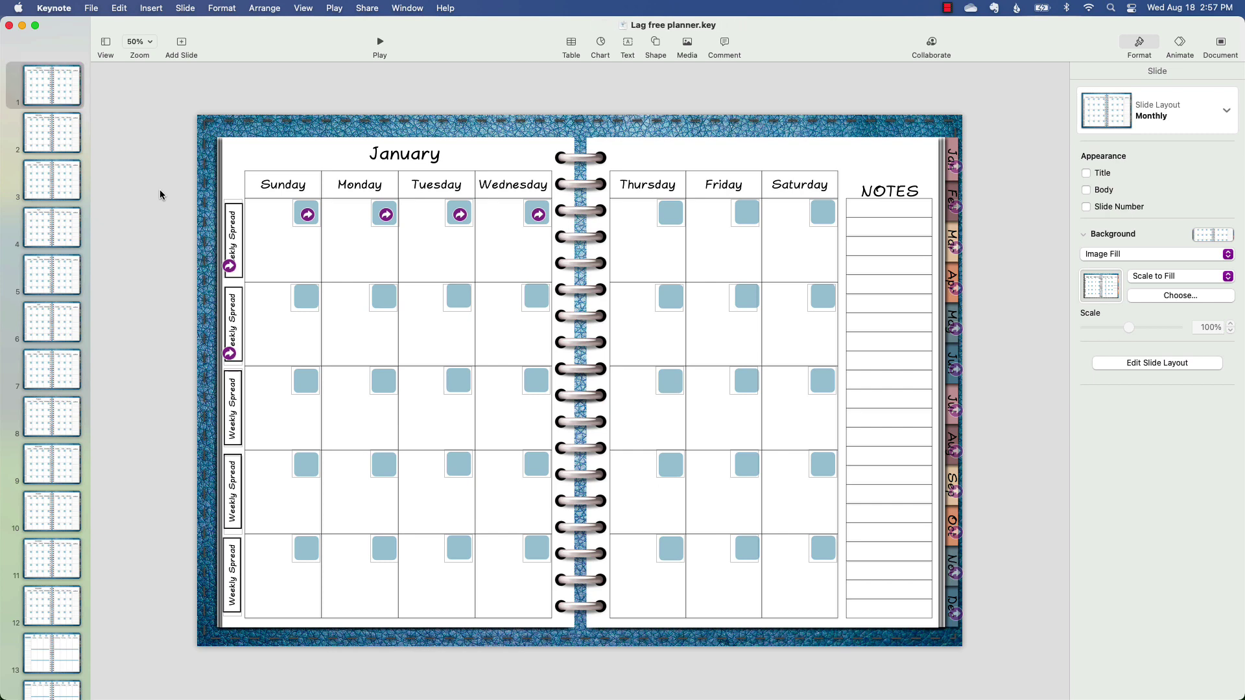
{"action": "scroll", "coordinate": [65, 223], "scroll_direction": "down", "scroll_amount": 20}
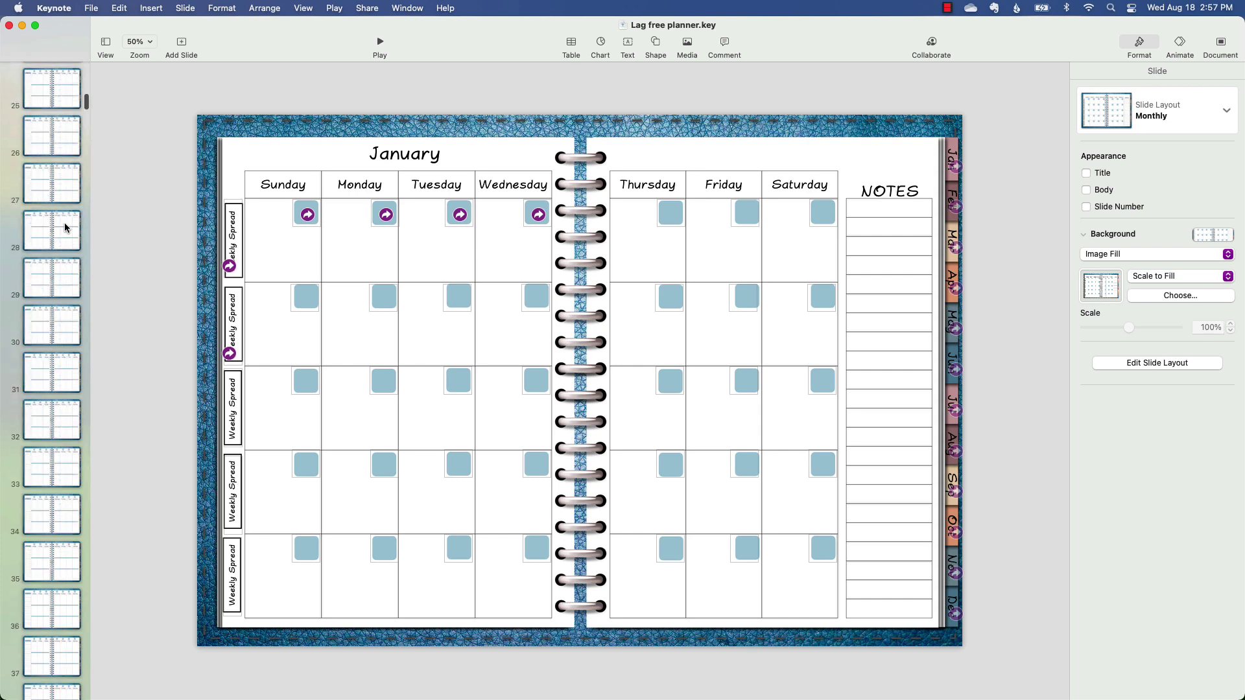
{"action": "scroll", "coordinate": [64, 223], "scroll_direction": "down", "scroll_amount": 20}
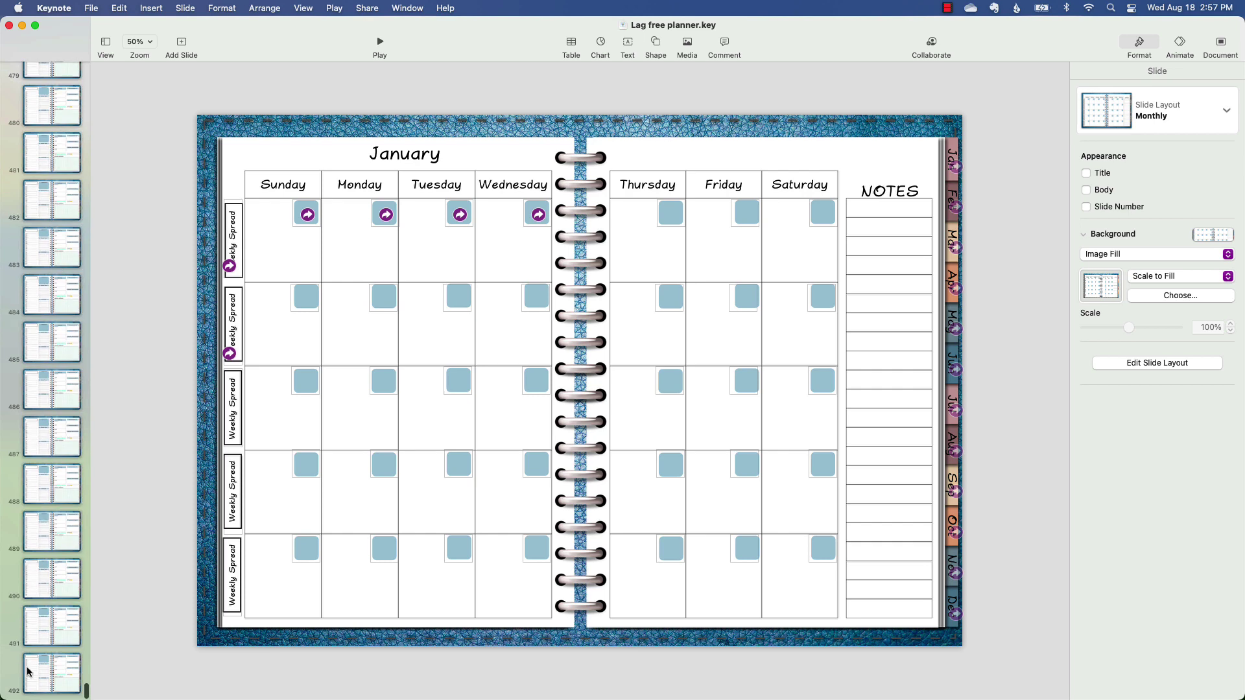
{"action": "left_click", "coordinate": [37, 668]}
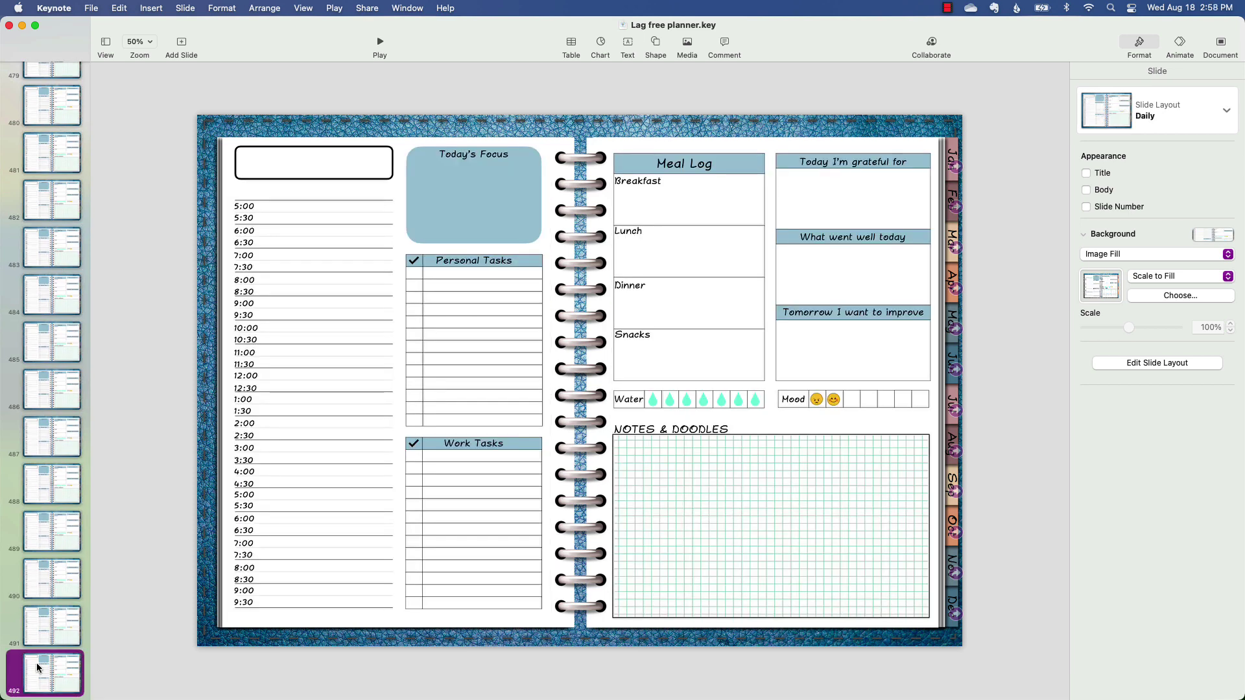
{"action": "left_click", "coordinate": [184, 47]}
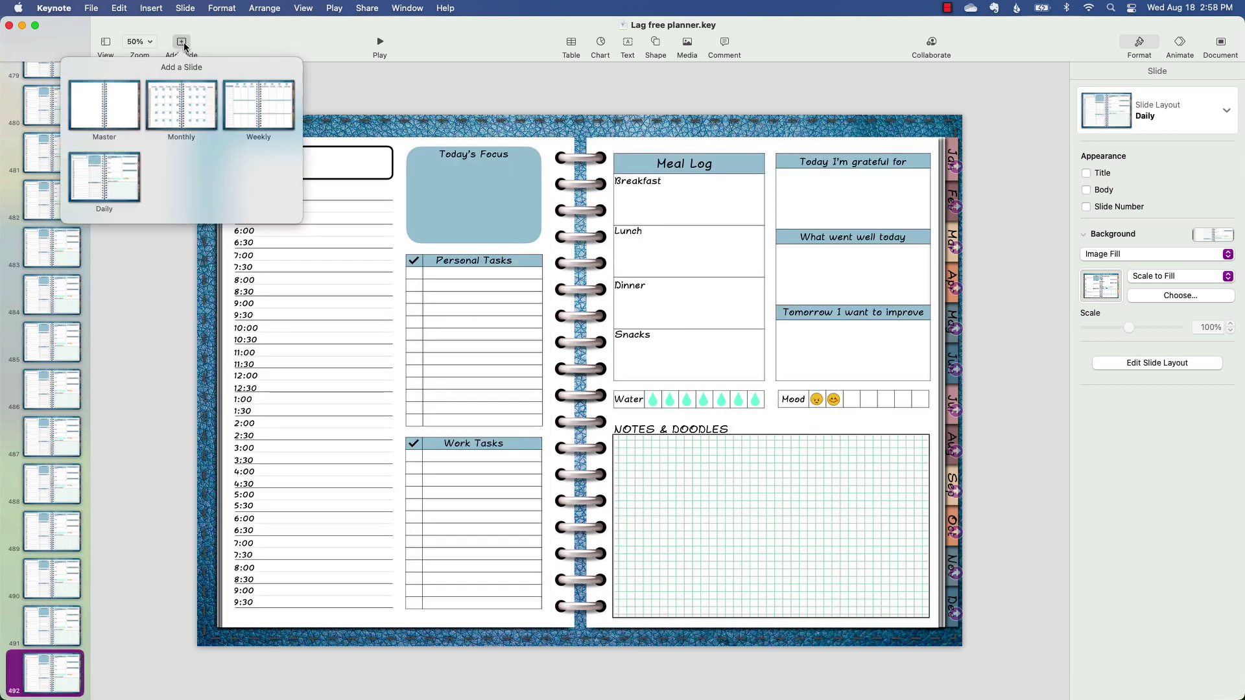
{"action": "left_click", "coordinate": [109, 106]}
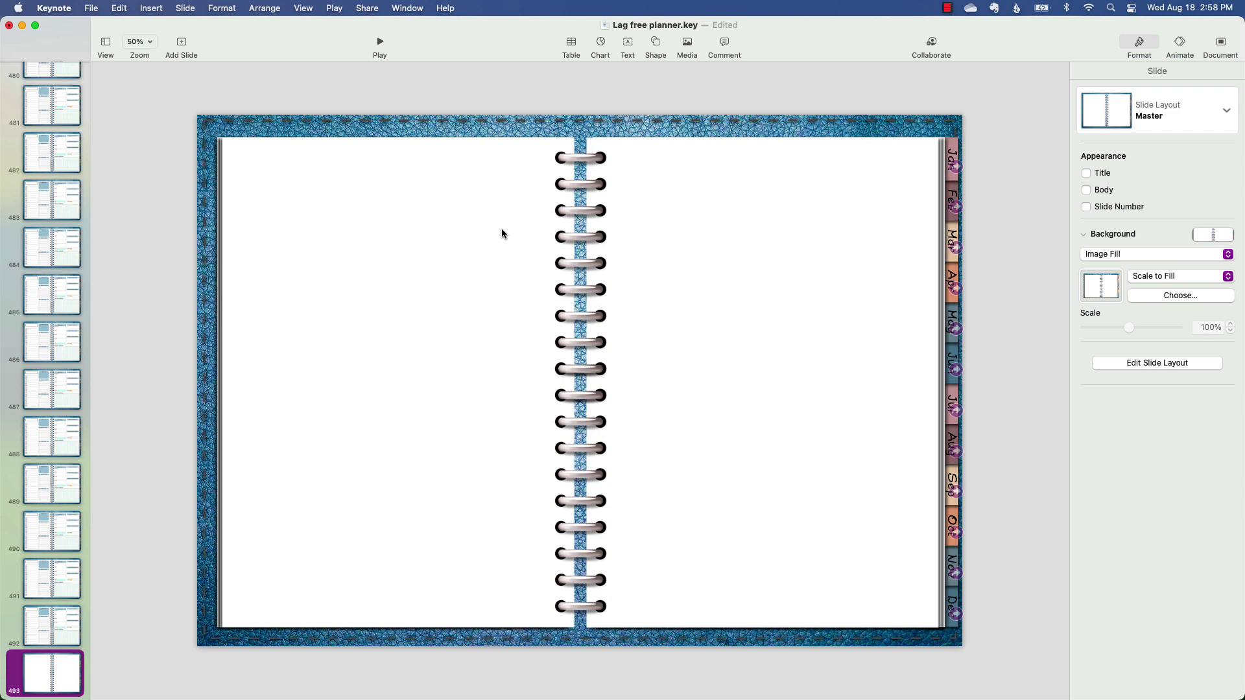
Step: Delete the extra Master-layout slide after the last daily page and return to the beginning of the slide list
{"action": "key", "text": "BackSpace"}
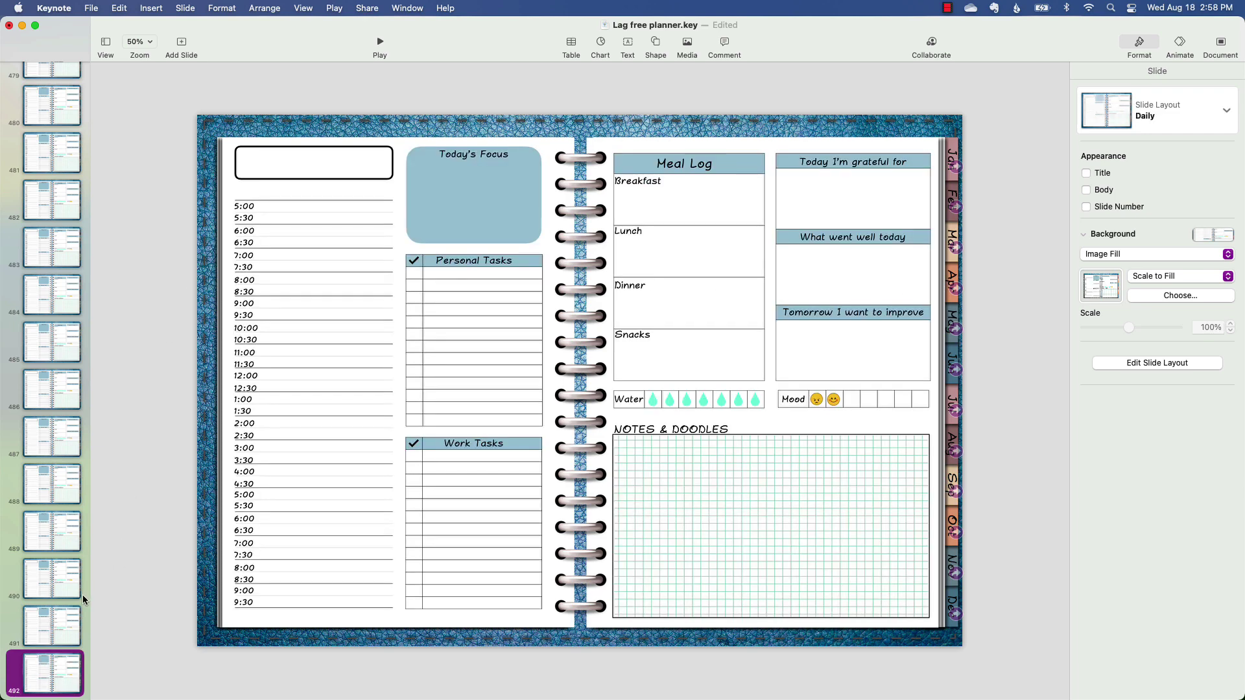
{"action": "scroll", "coordinate": [47, 566], "scroll_direction": "up", "scroll_amount": 20}
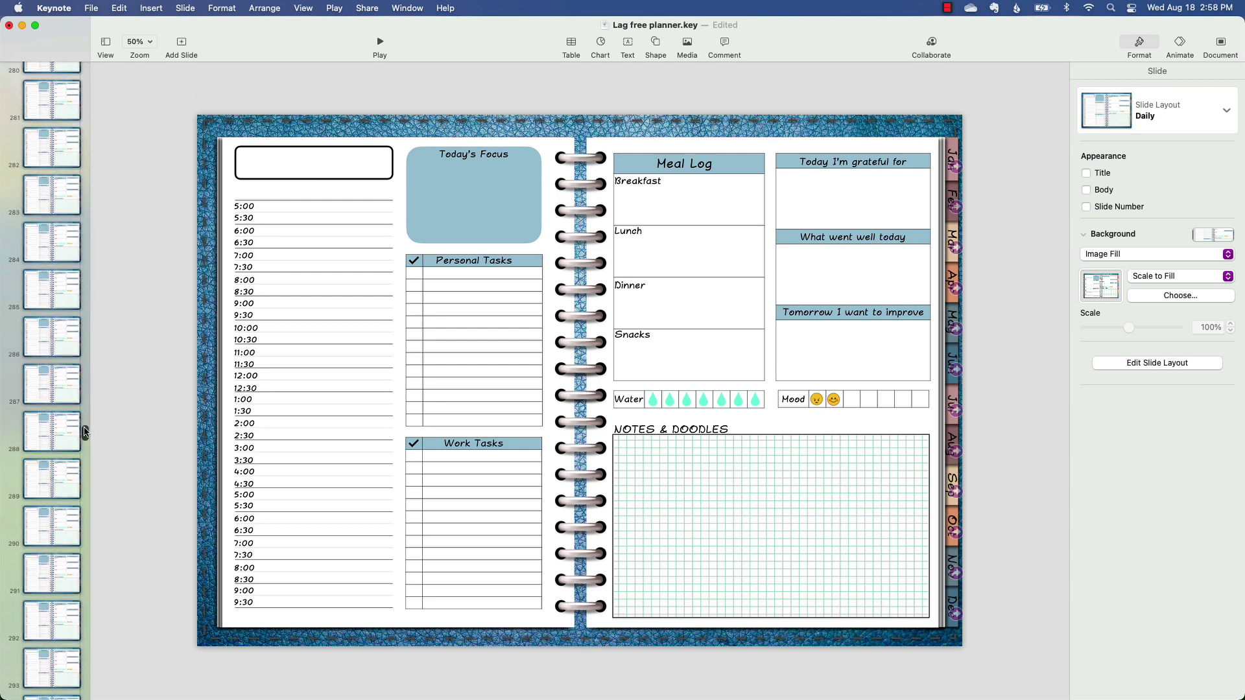
{"action": "left_click_drag", "start_coordinate": [86, 436], "coordinate": [116, 52]}
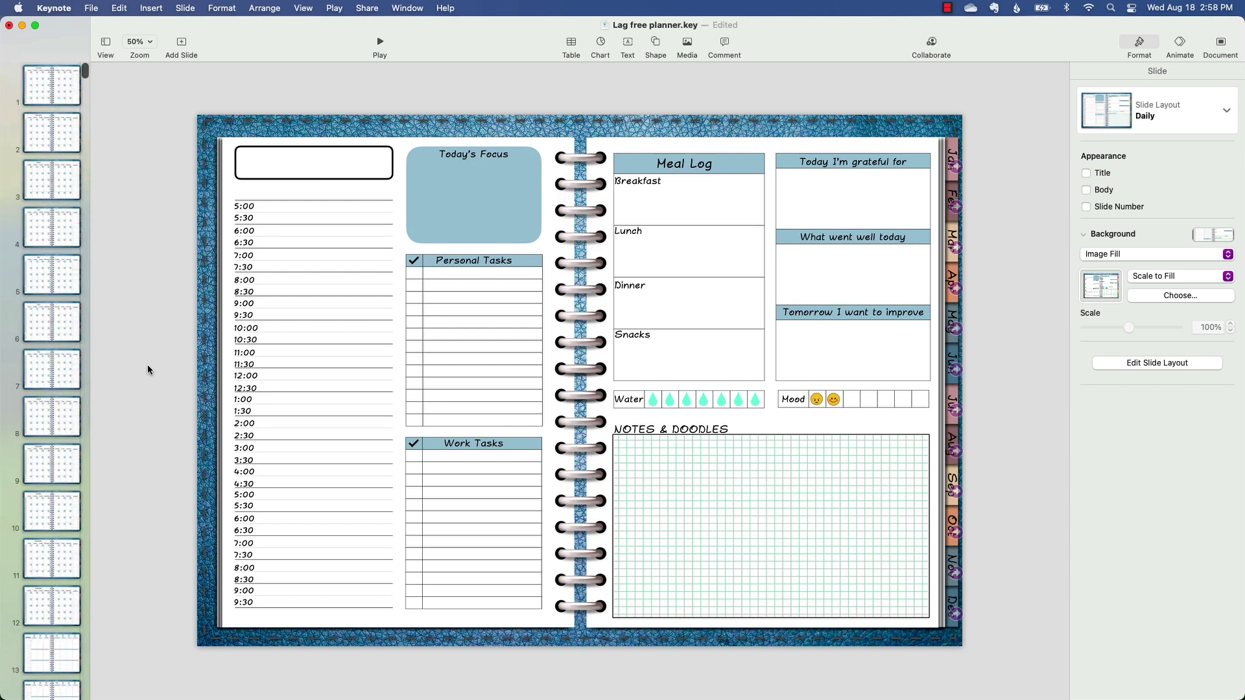
Step: Switch to Finder, open Tutorial Planner.pdf from the Basic Planner tutorial folder, and zoom out to show full spreads
{"action": "left_click", "coordinate": [78, 686]}
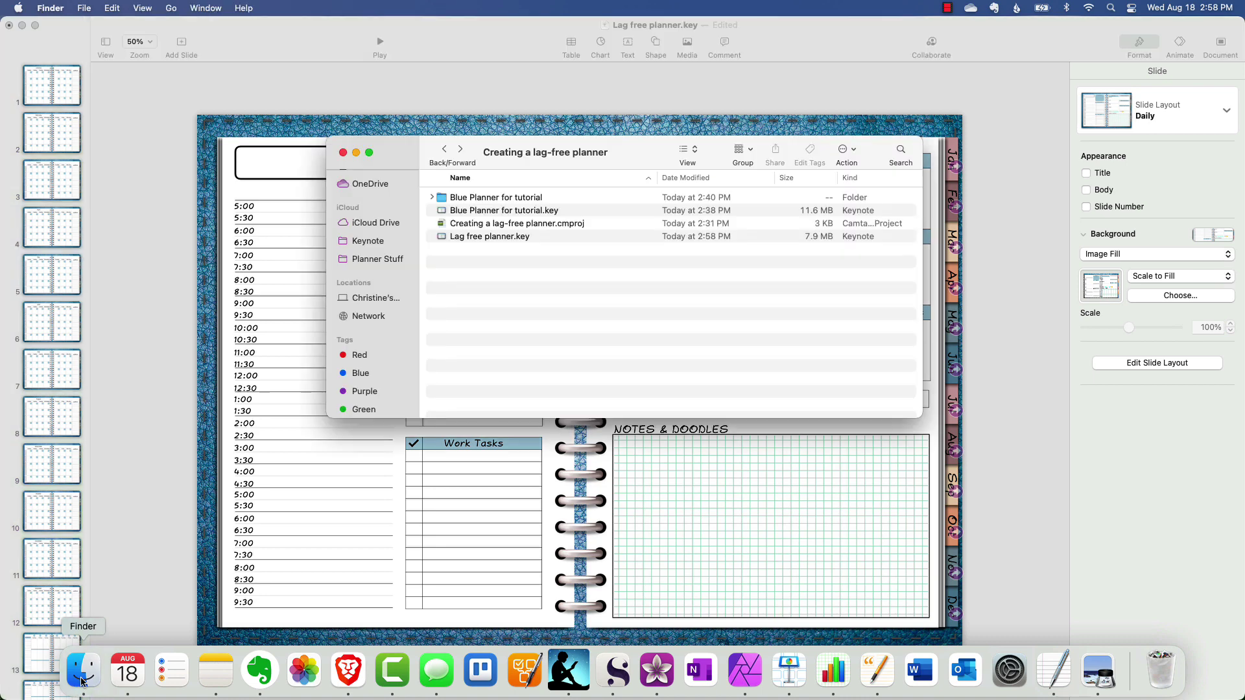
{"action": "key", "text": "super+bracketright"}
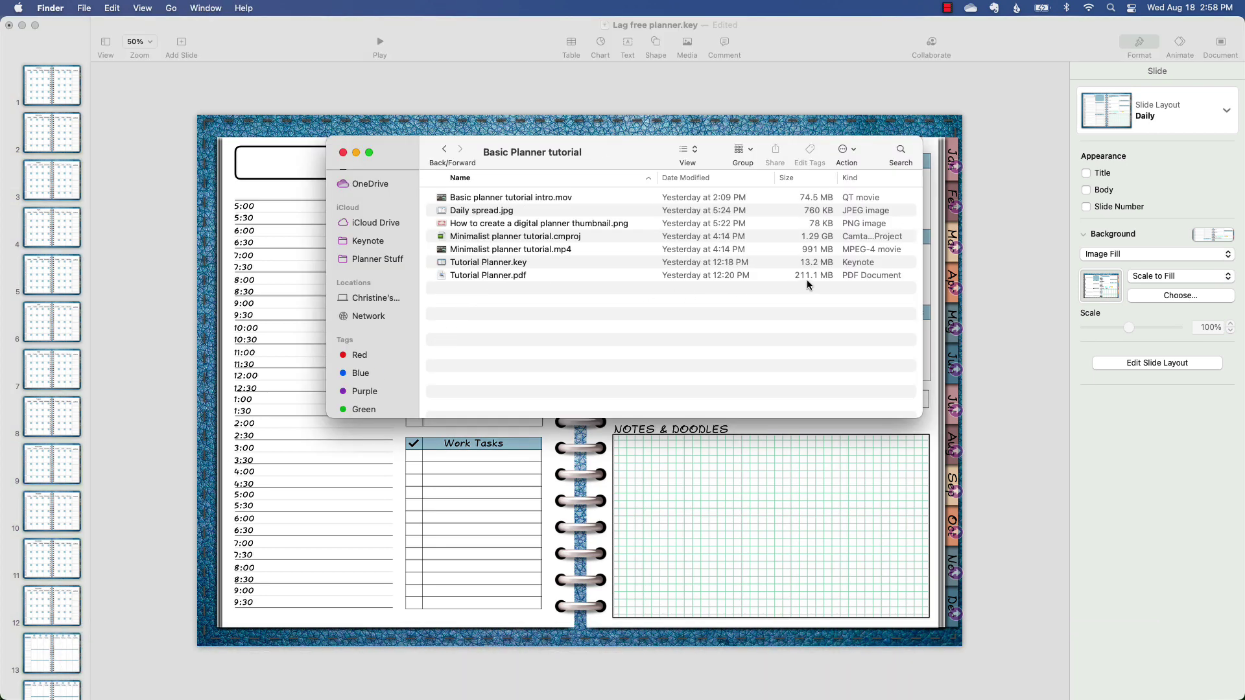
{"action": "double_click", "coordinate": [520, 275]}
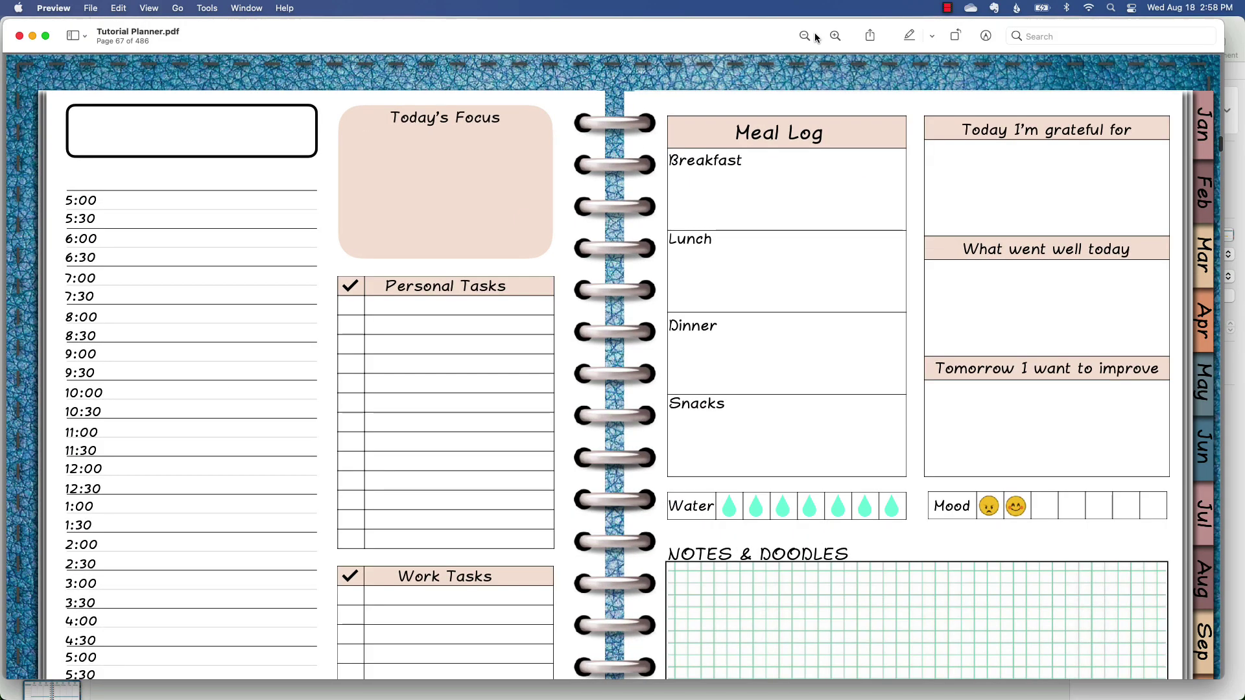
{"action": "left_click", "coordinate": [805, 36]}
{"action": "left_click", "coordinate": [805, 35]}
{"action": "left_click", "coordinate": [804, 36]}
Step: Test the PDF's links from the month tab to January, its first weekly spread, and the first Sunday's daily page
{"action": "scroll", "coordinate": [778, 263], "scroll_direction": "up", "scroll_amount": 5}
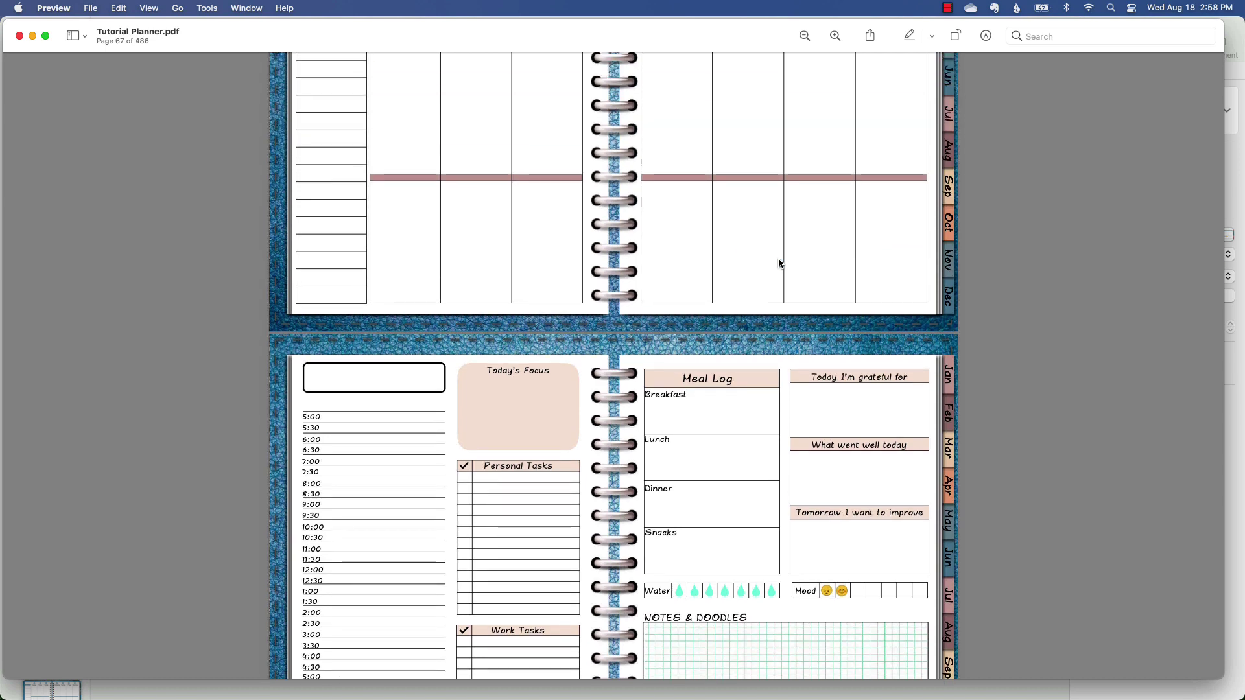
{"action": "scroll", "coordinate": [961, 164], "scroll_direction": "up", "scroll_amount": 5}
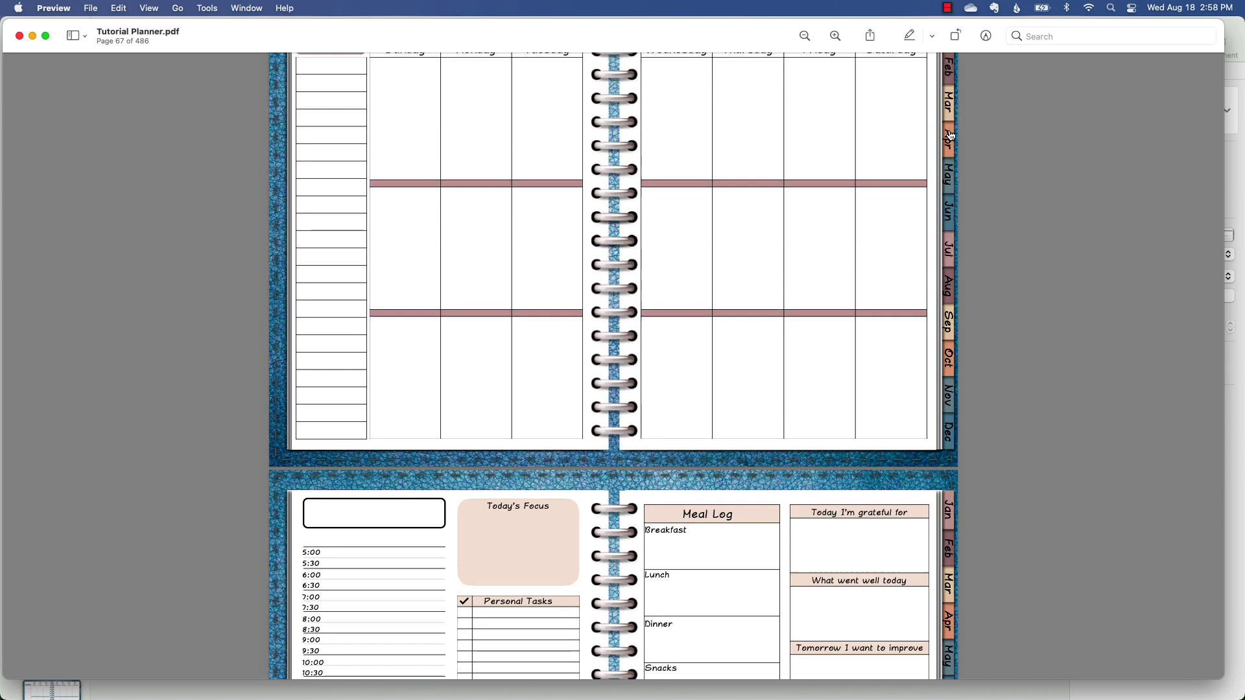
{"action": "left_click", "coordinate": [949, 92]}
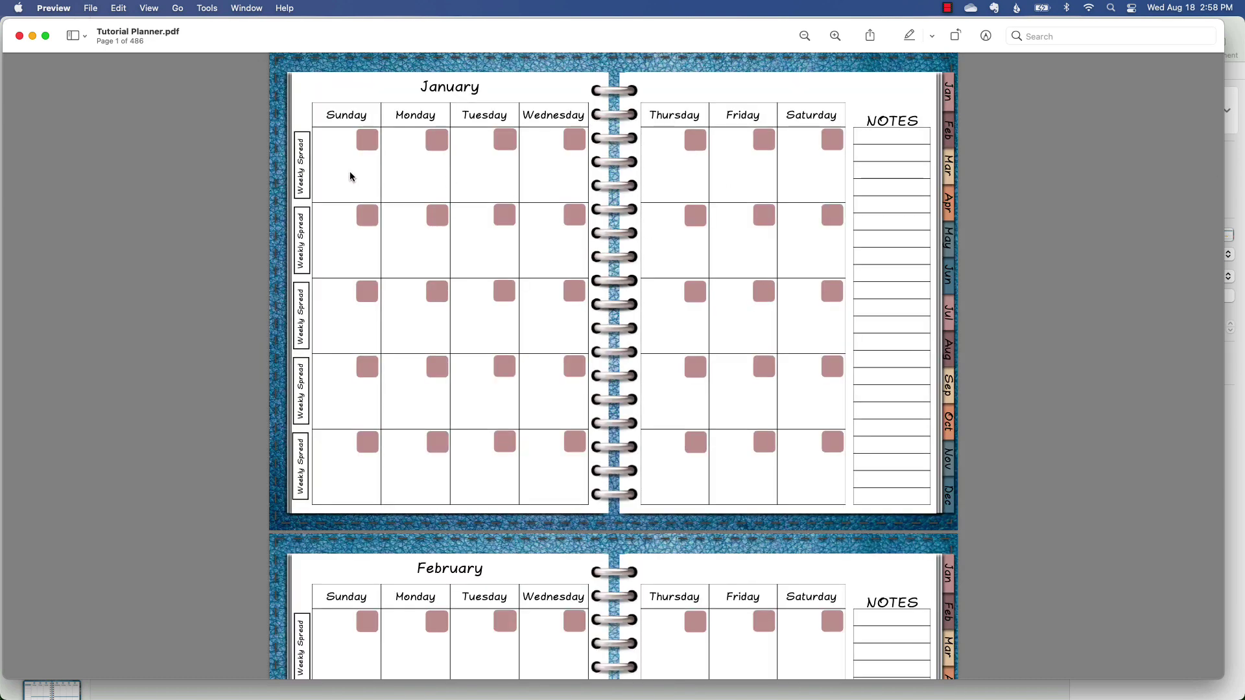
{"action": "left_click", "coordinate": [300, 176]}
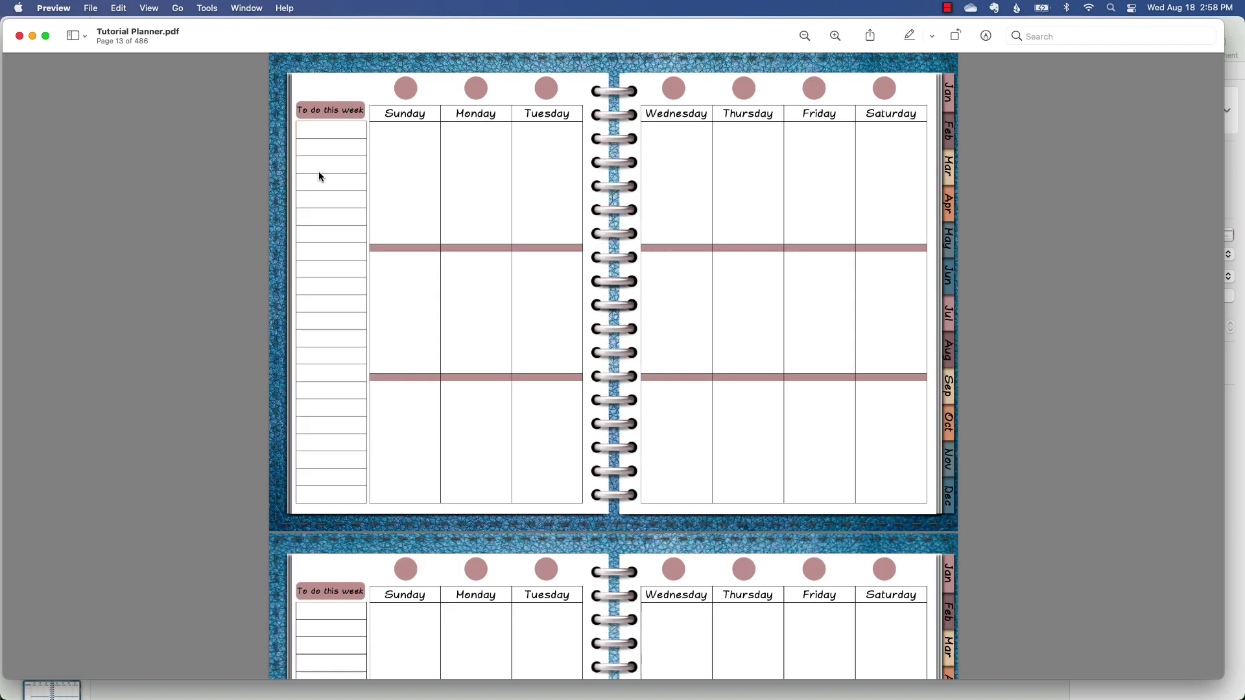
{"action": "left_click", "coordinate": [948, 92]}
{"action": "left_click", "coordinate": [370, 142]}
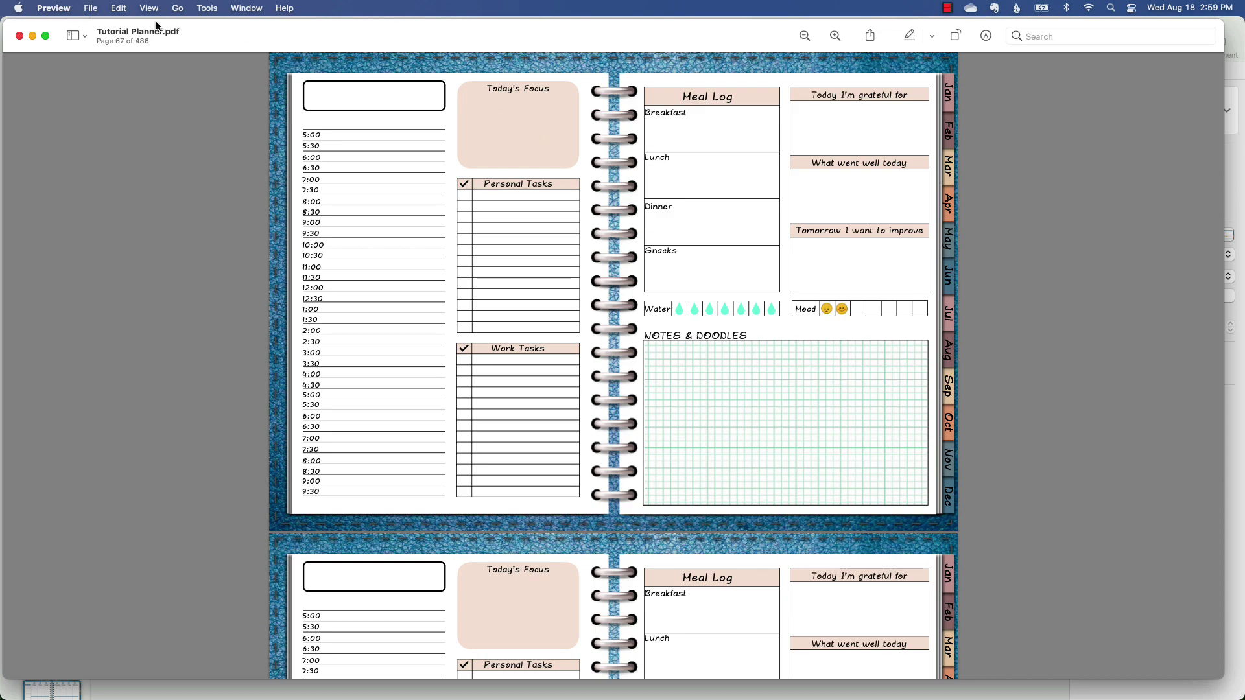
Step: Close the tutorial PDF, go back out of the Basic Planner tutorial folder in Finder, and switch back to Keynote
{"action": "left_click", "coordinate": [20, 37]}
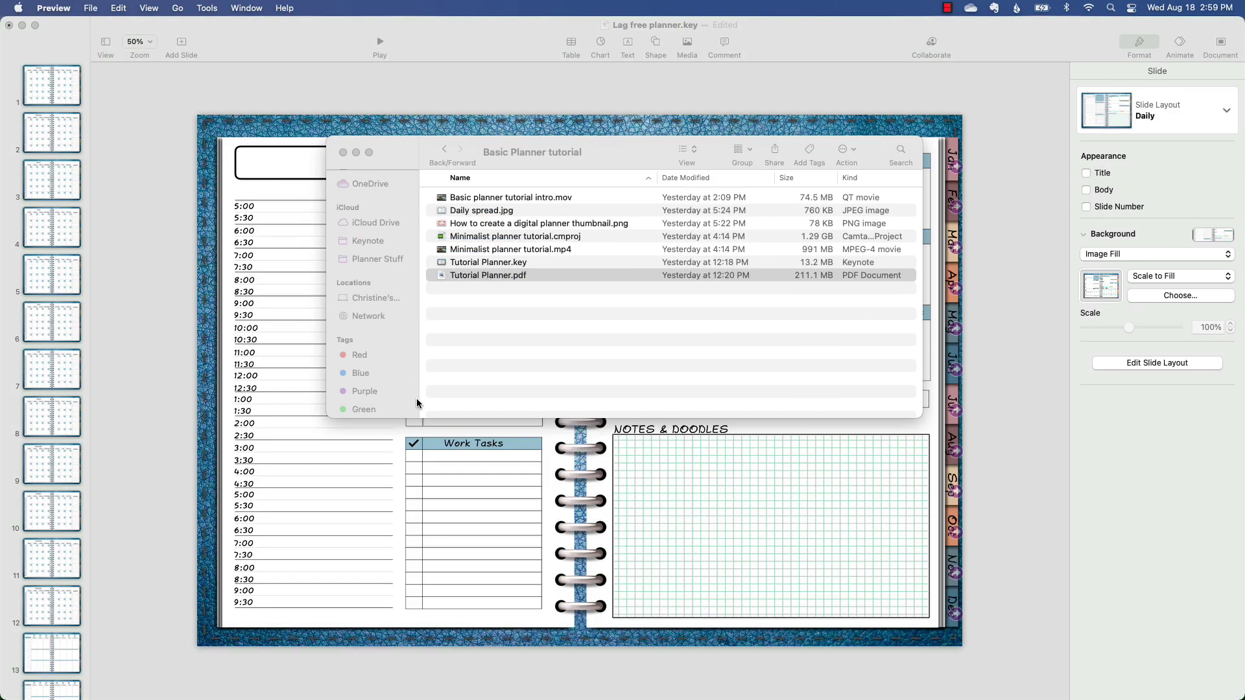
{"action": "left_click", "coordinate": [445, 150]}
{"action": "left_click", "coordinate": [446, 150]}
{"action": "left_click", "coordinate": [302, 252]}
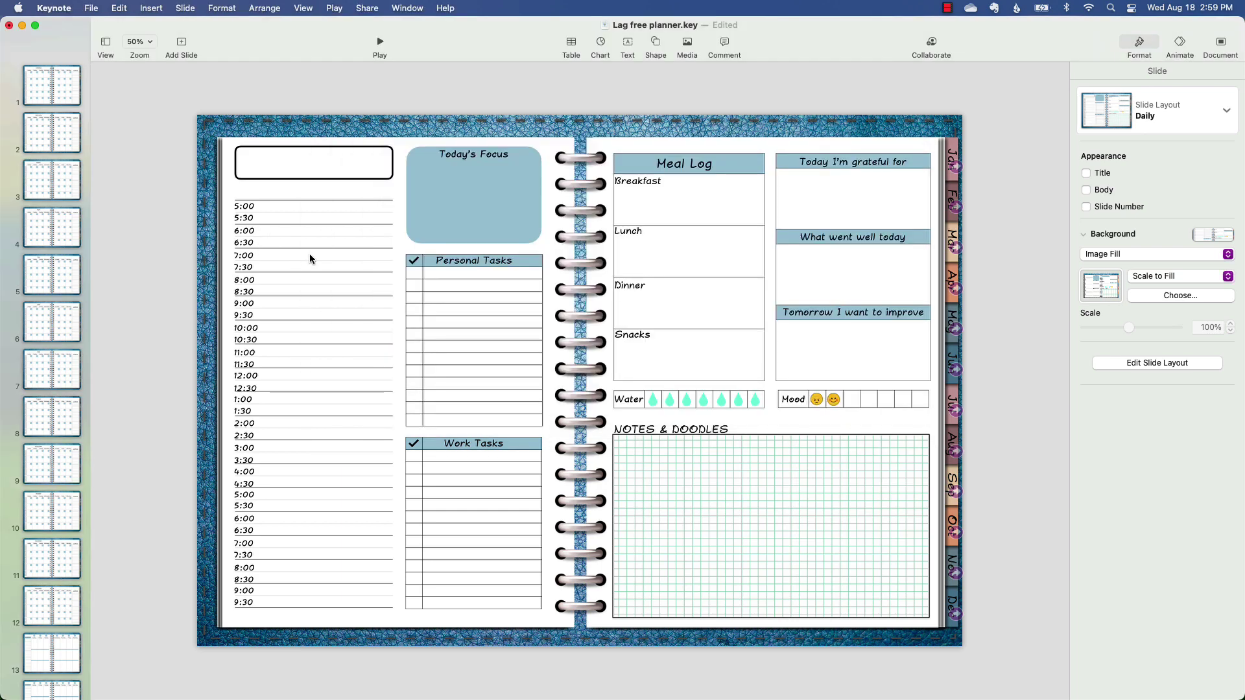
Step: Export the planner as Lag free planner.pdf with Good image quality into the Creating a lag-free planner folder
{"action": "left_click", "coordinate": [91, 8]}
{"action": "mouse_move", "coordinate": [139, 176]}
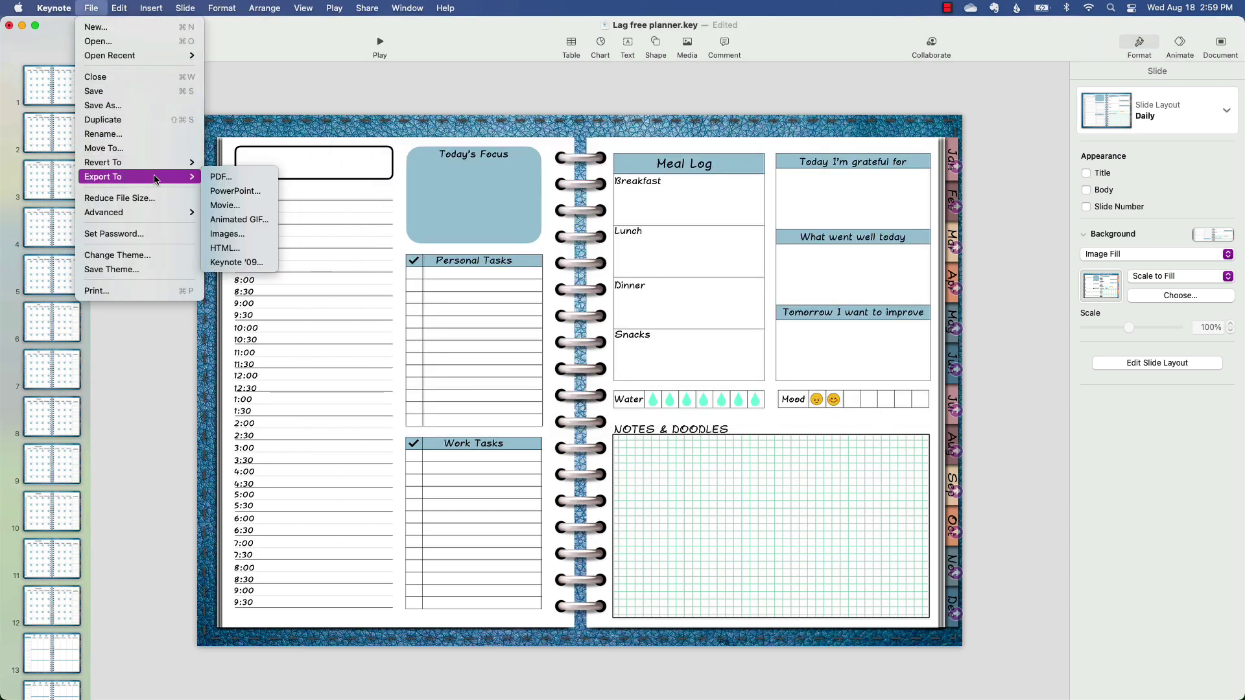
{"action": "left_click", "coordinate": [234, 177]}
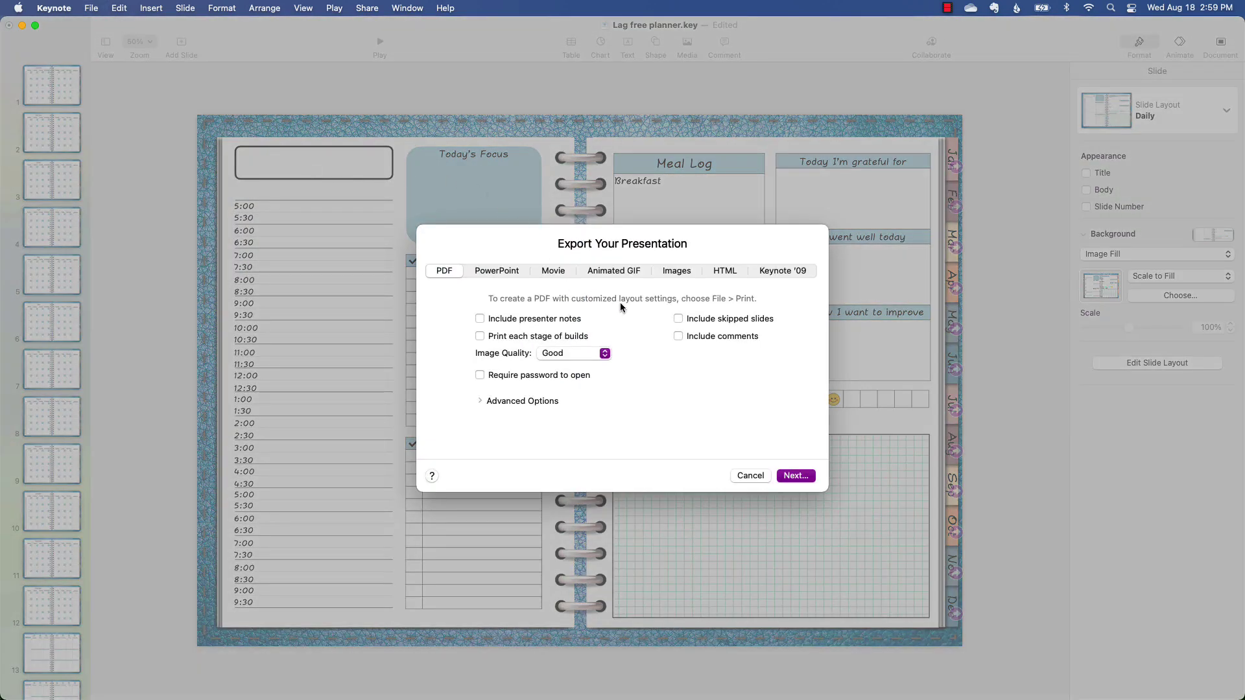
{"action": "left_click", "coordinate": [795, 476]}
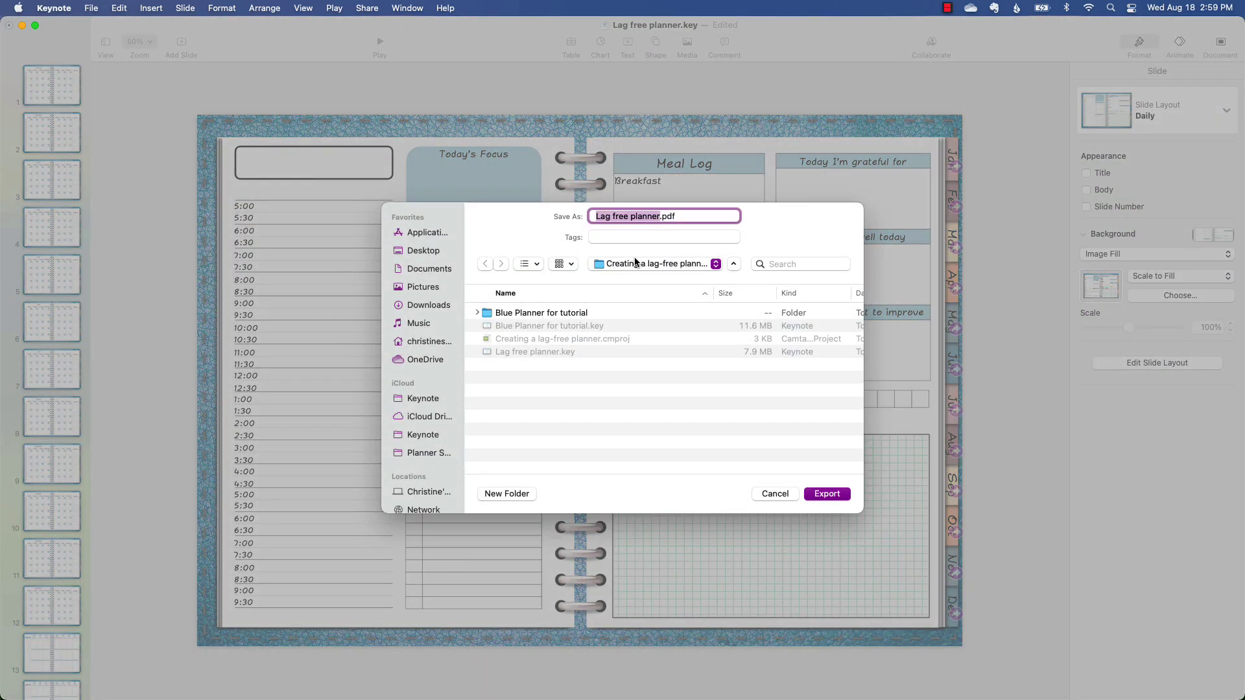
{"action": "left_click", "coordinate": [827, 495]}
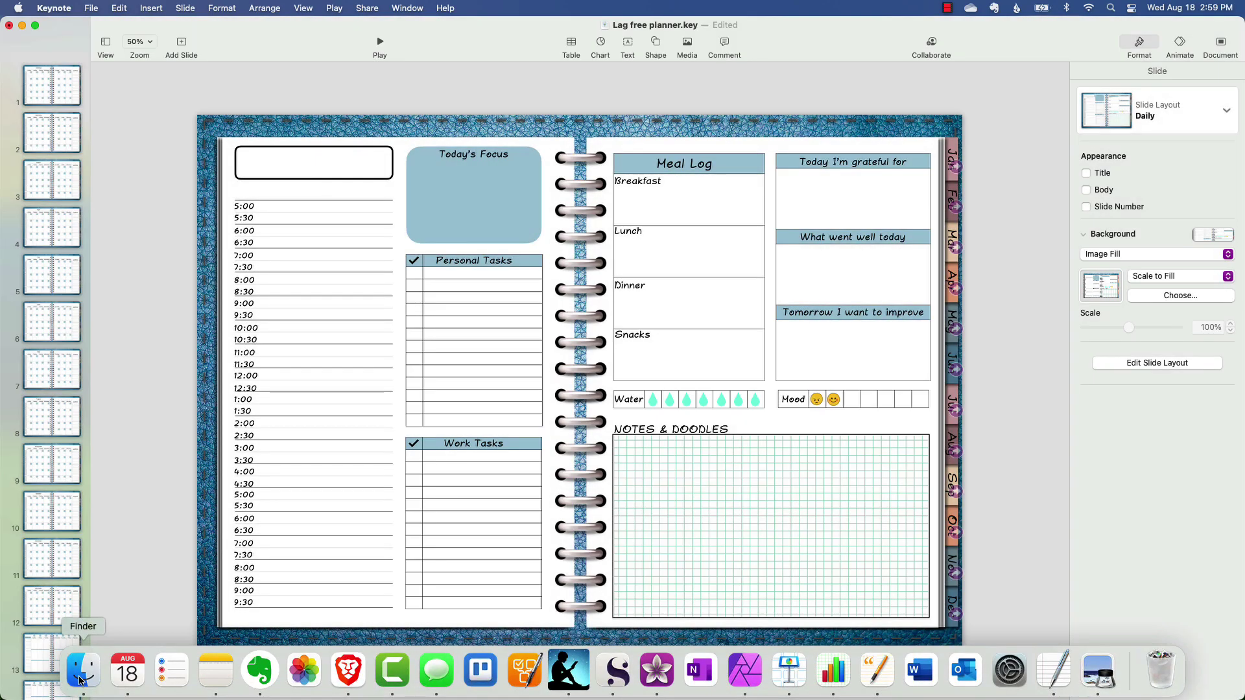
Step: Switch to Finder and open the Creating a lag-free planner folder to examine the exported PDF
{"action": "left_click", "coordinate": [83, 678]}
{"action": "double_click", "coordinate": [535, 211]}
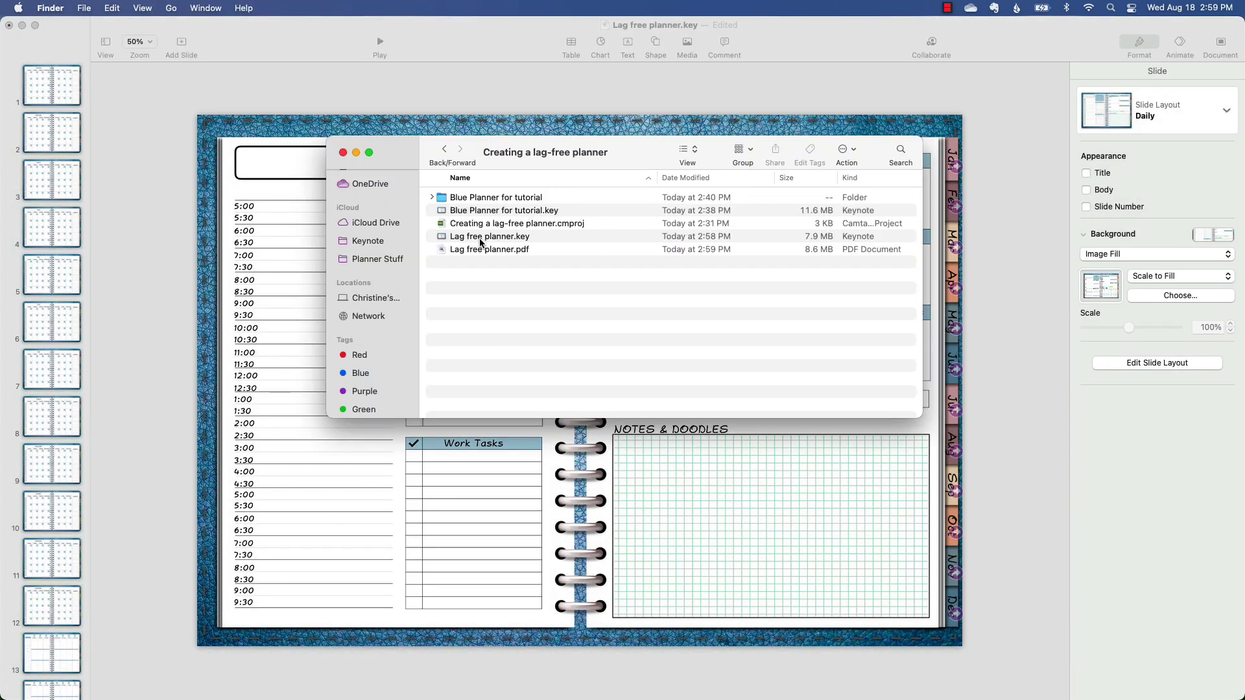